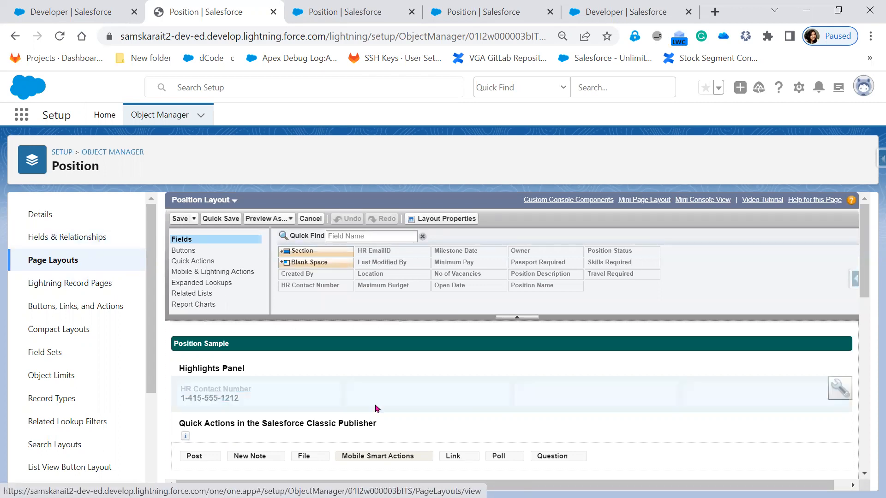
Step: Make the Position Status field required on the Position Layout
scroll(350, 406, "down", 5)
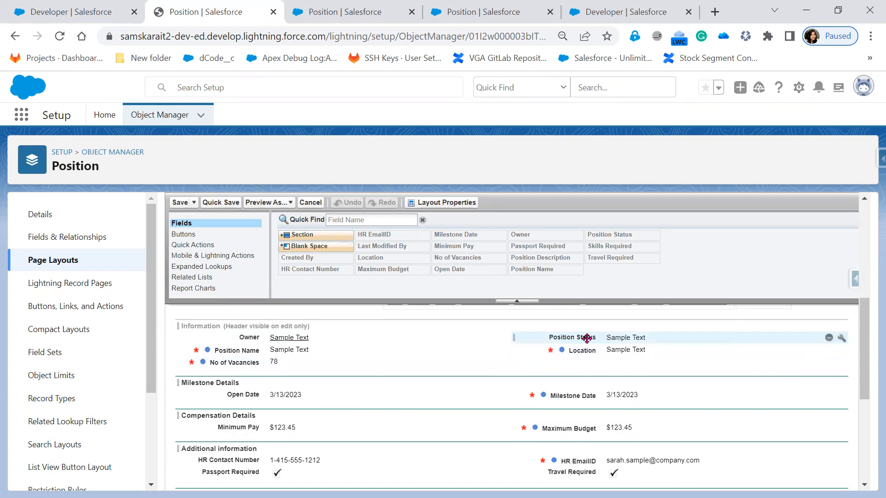
left_click(843, 339)
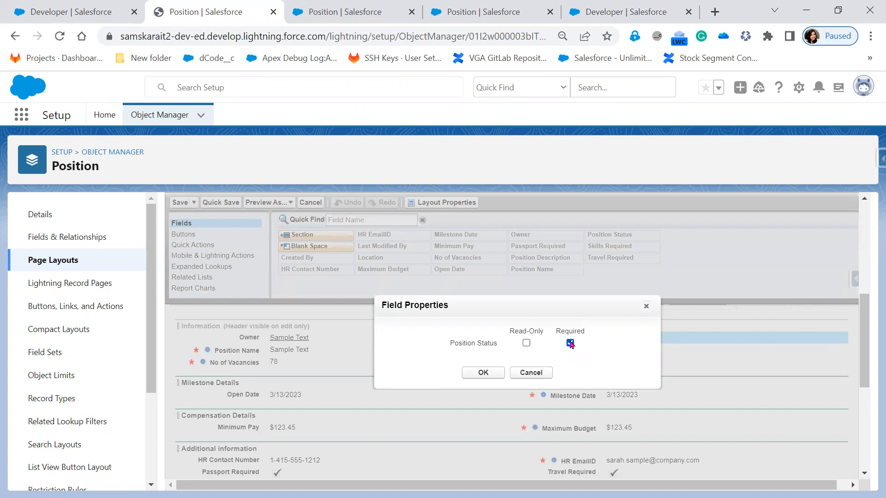
left_click(482, 372)
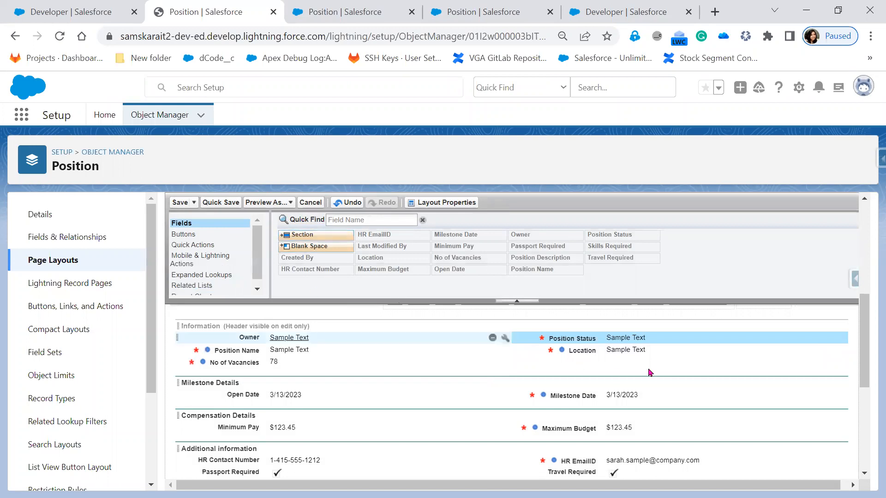
left_click(841, 340)
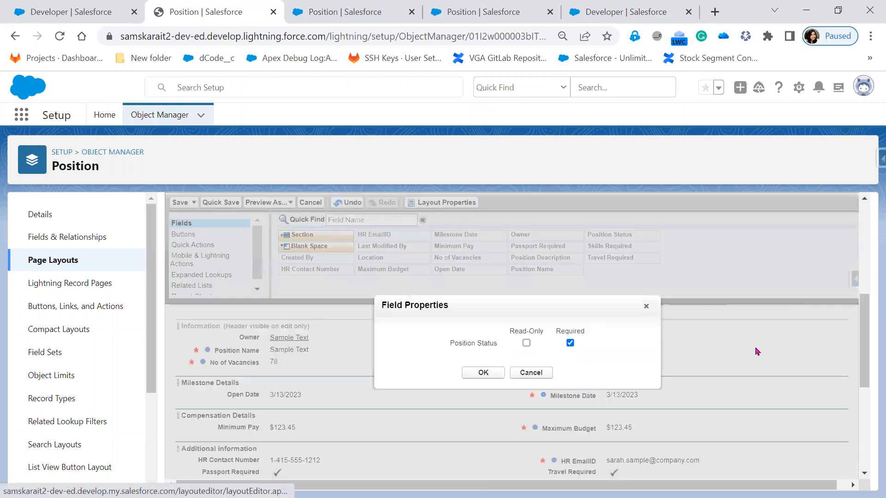
left_click(570, 343)
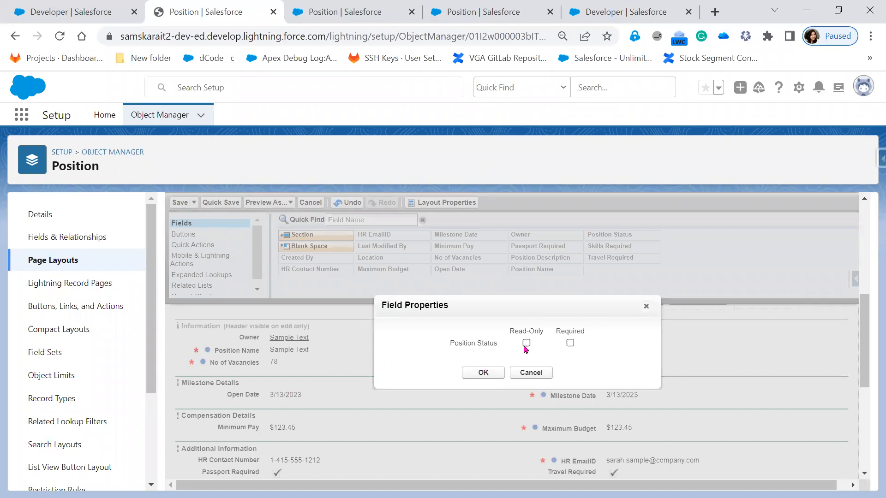
left_click(526, 344)
left_click(646, 306)
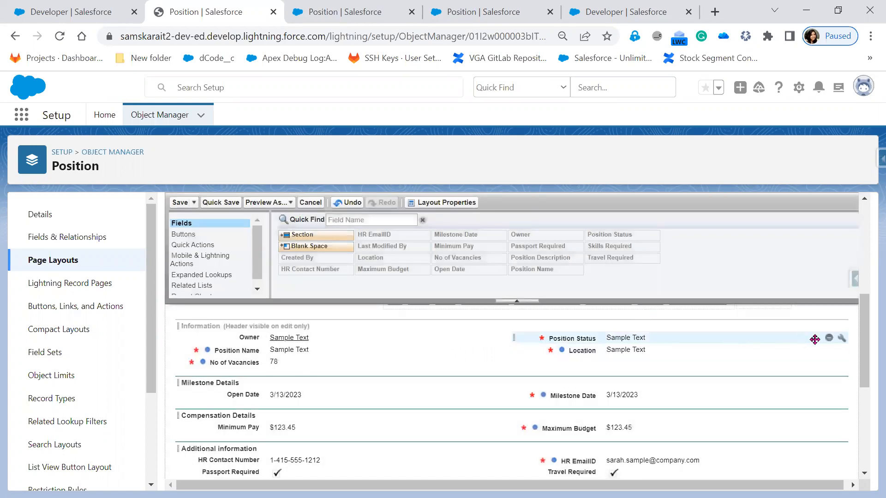
Step: Remove the Required setting from the Position Status field on the layout
left_click(841, 340)
left_click(571, 343)
left_click(482, 372)
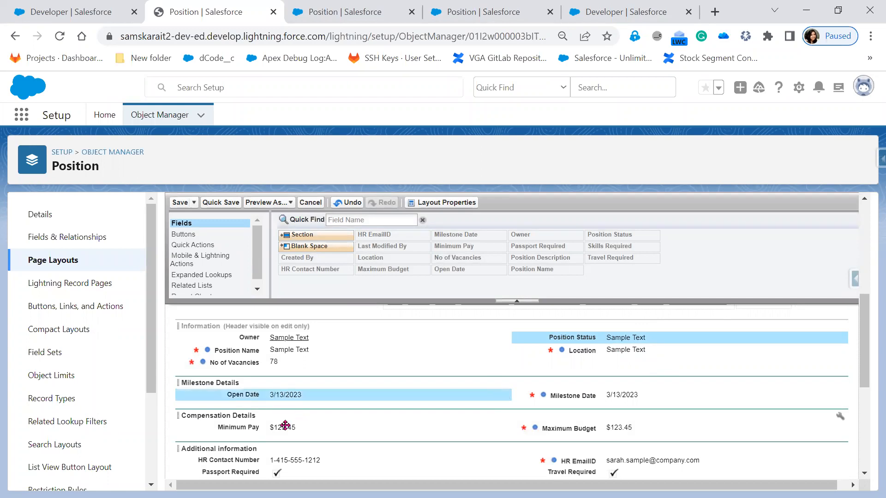
Step: Select Position Status, Open Date and Minimum Pay together and make all three required via Select All
left_click(357, 457, "ctrl")
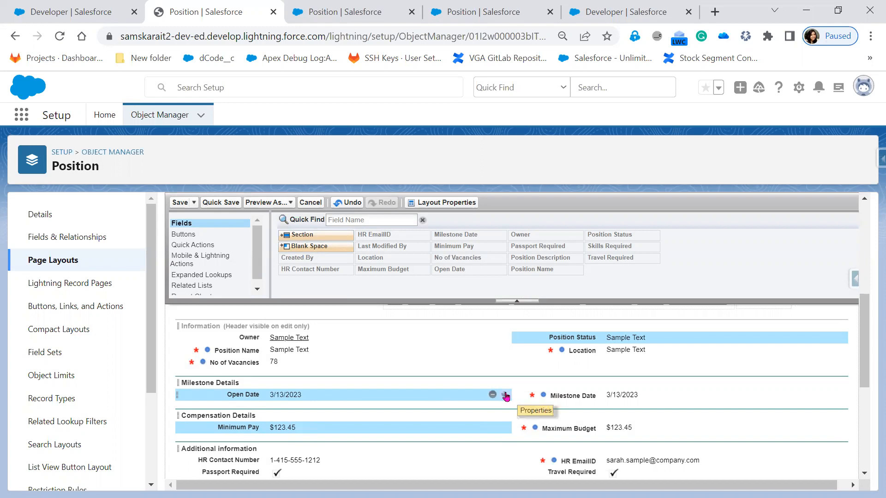
left_click(506, 395)
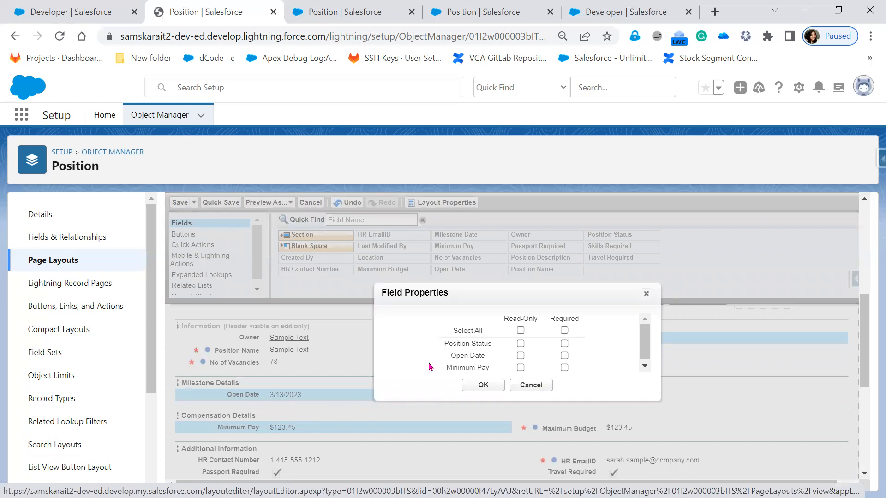
left_click_drag(444, 345, 533, 349)
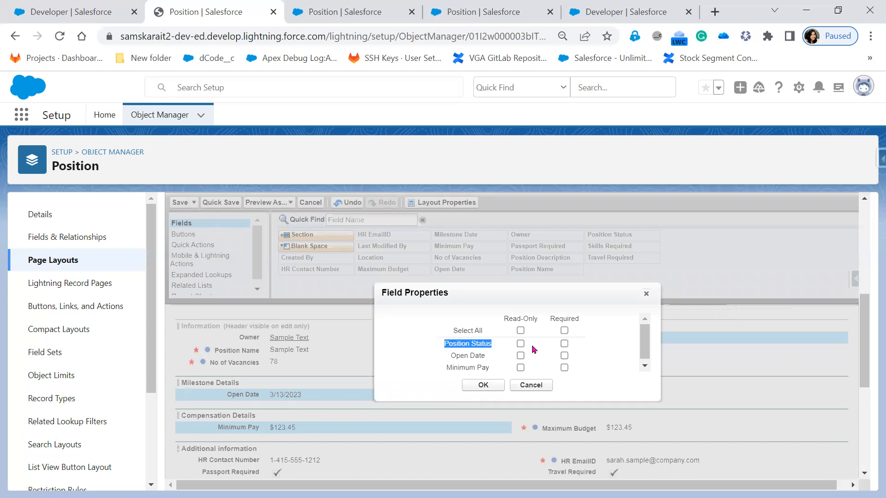
left_click_drag(574, 368, 576, 371)
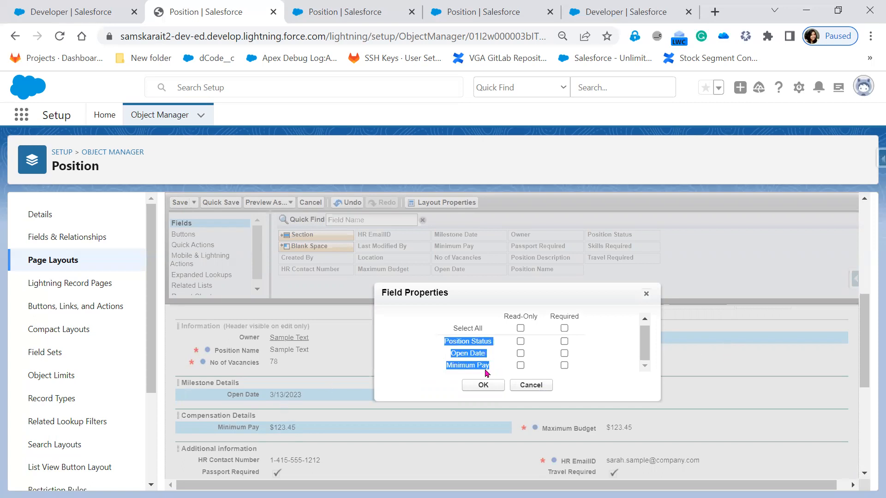
left_click(564, 328)
left_click(481, 386)
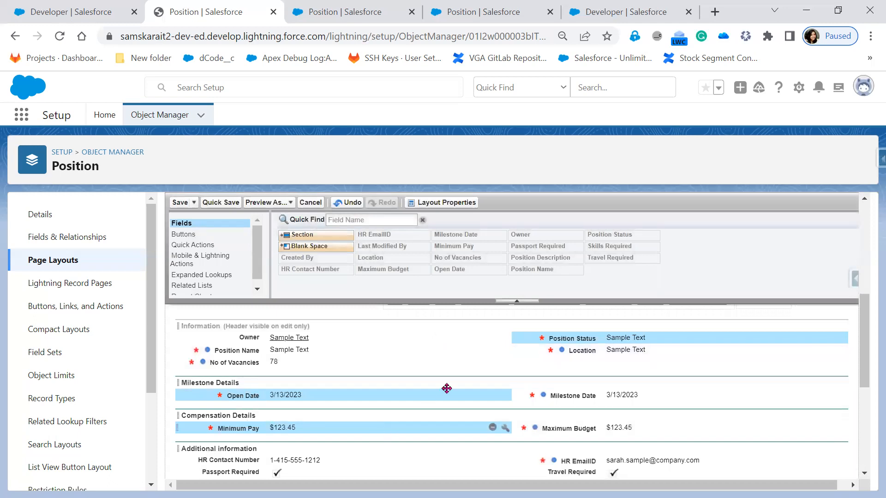
Step: Clear the Required setting for Position Status, Open Date and Minimum Pay together
left_click(842, 340)
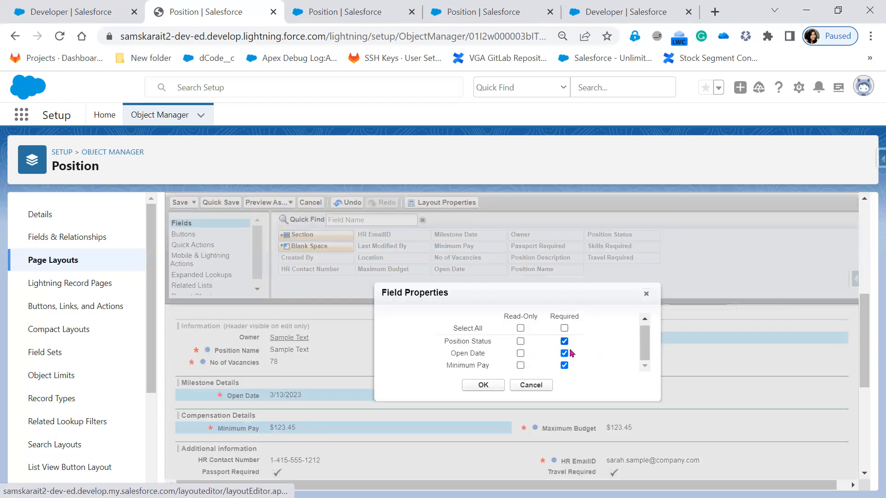
left_click(564, 342)
left_click(565, 353)
left_click(564, 366)
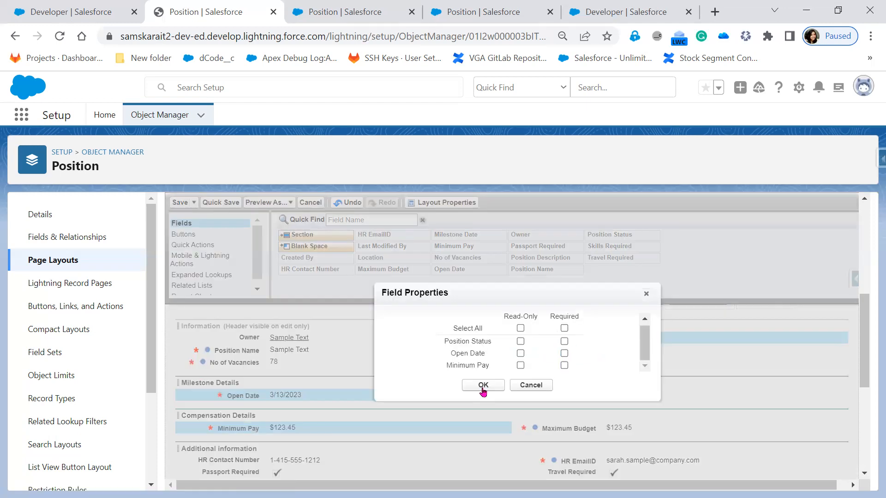
left_click(482, 387)
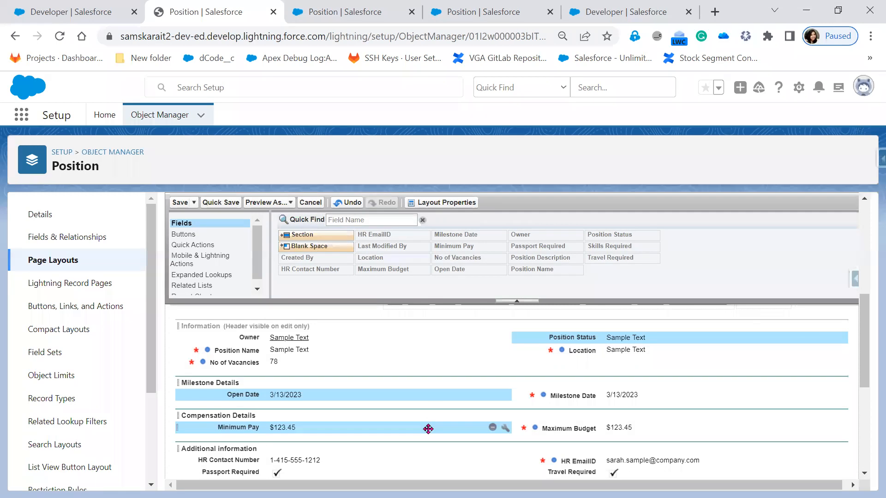
left_click(506, 398)
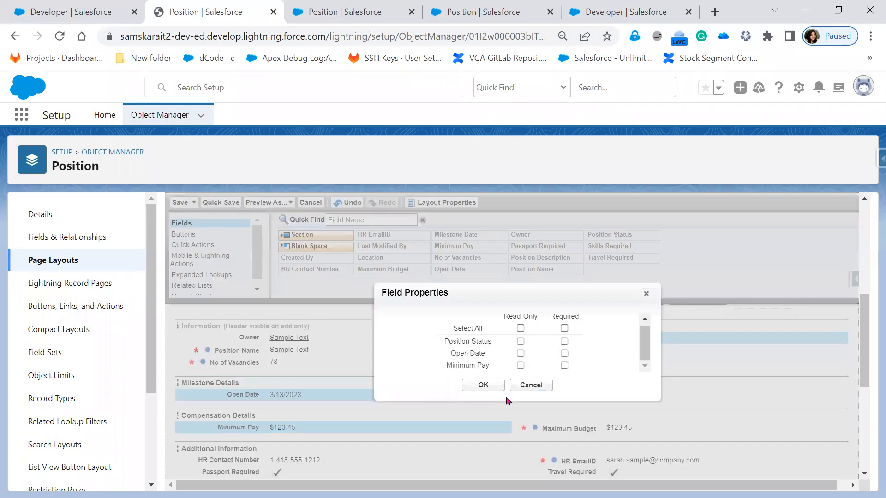
left_click(646, 293)
scroll(385, 360, "up", 3)
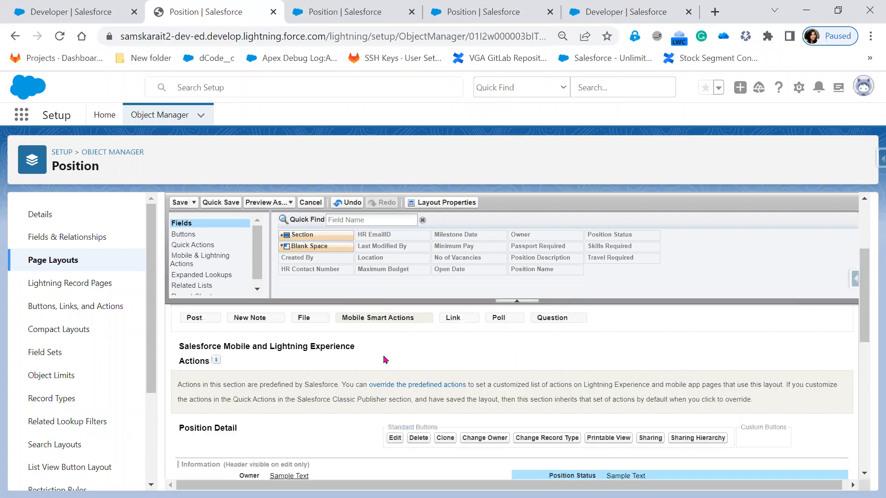
scroll(386, 360, "down", 3)
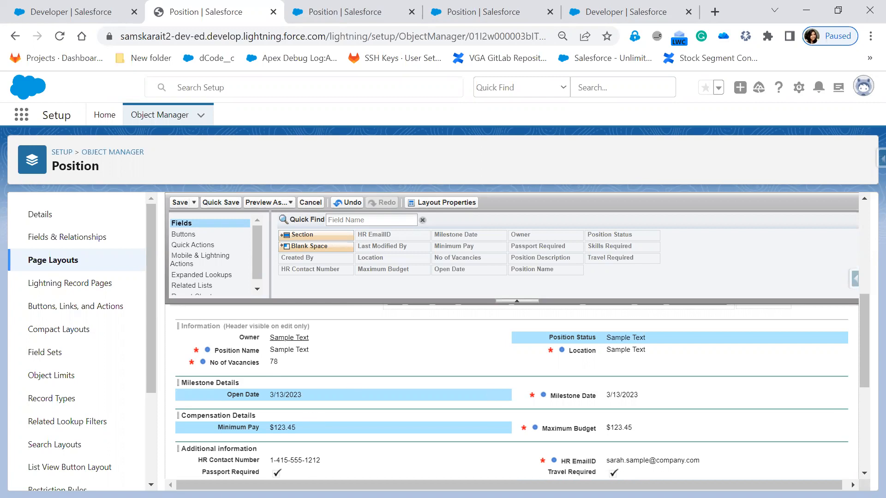
Step: Switch to the PowerPoint slide show and advance to the Schema Builder slide
key("alt+Tab")
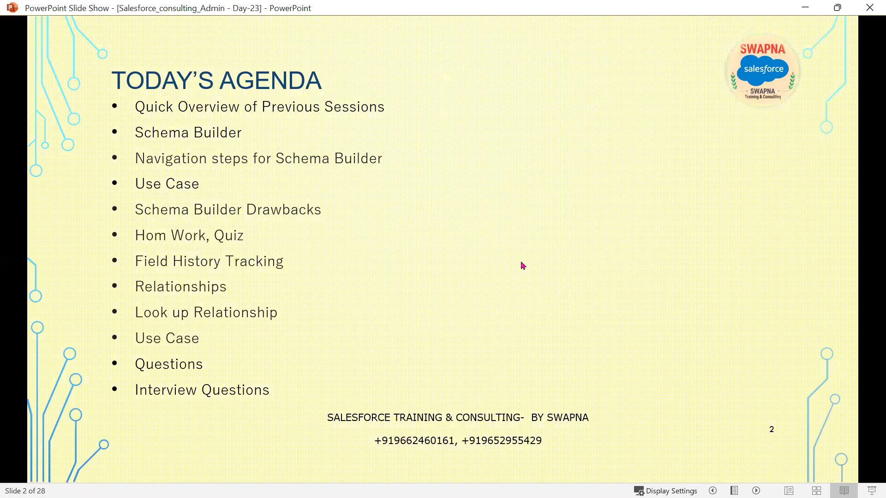
key("Right")
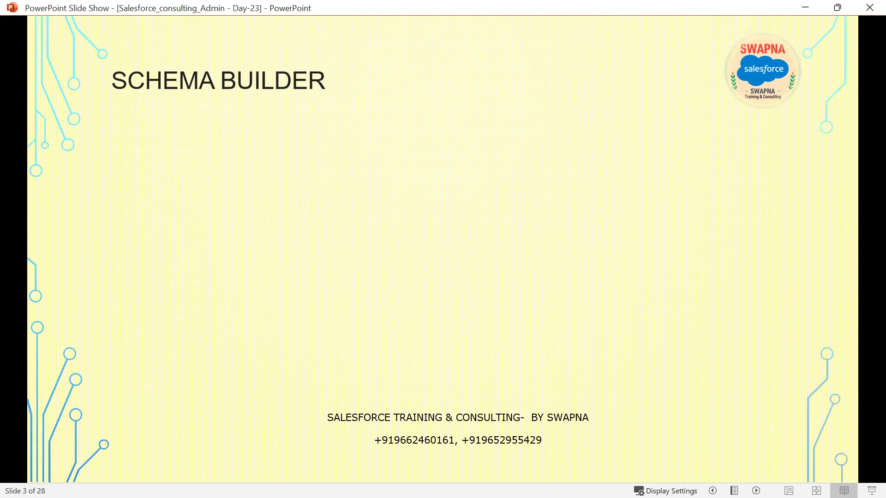
key("alt+Tab")
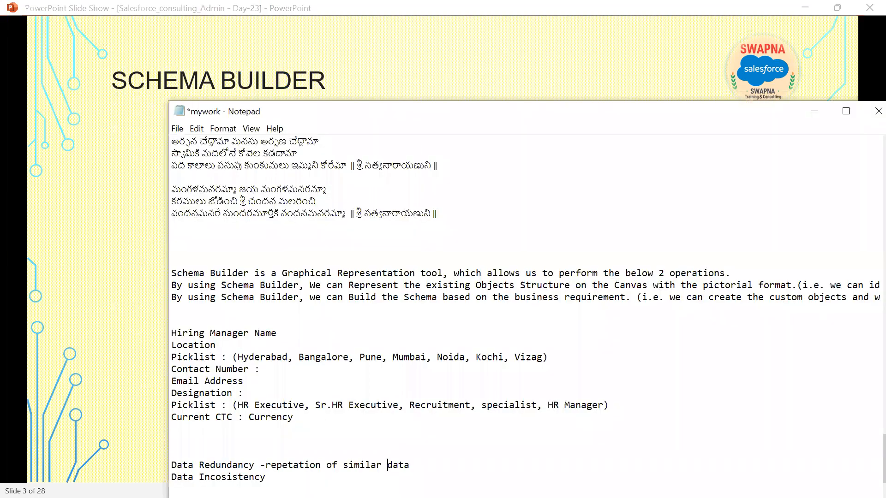
key("alt+Tab")
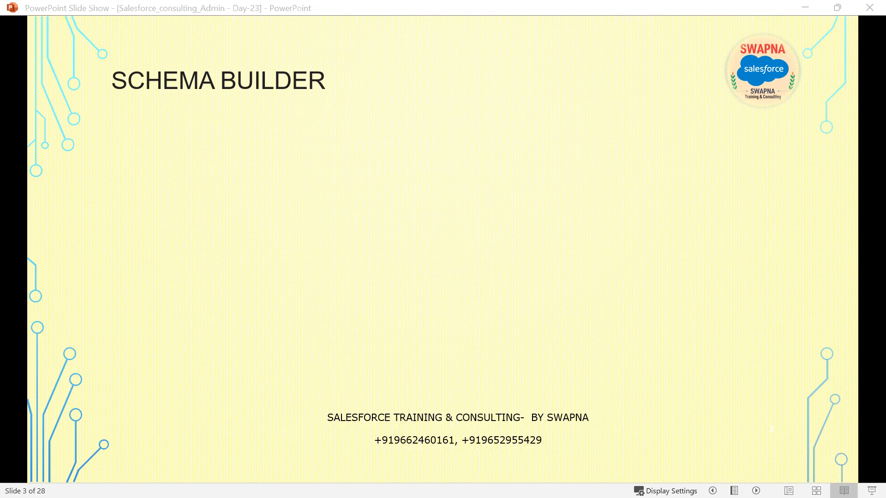
Step: Add a text box beside the slide title reading "what are the Objects are"
left_click(489, 150)
left_click(711, 191)
type("wa")
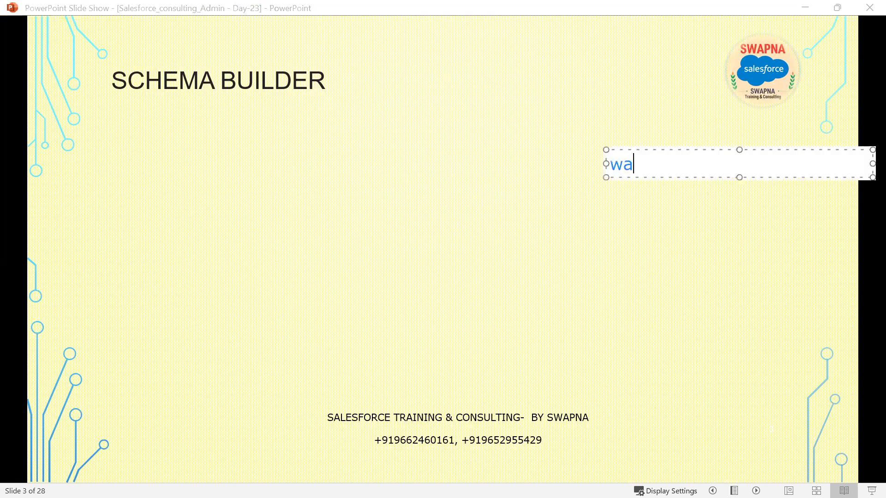
type("ht")
key("BackSpace")
key("BackSpace")
key("BackSpace")
type("hat ae")
key("BackSpace")
type("re the O")
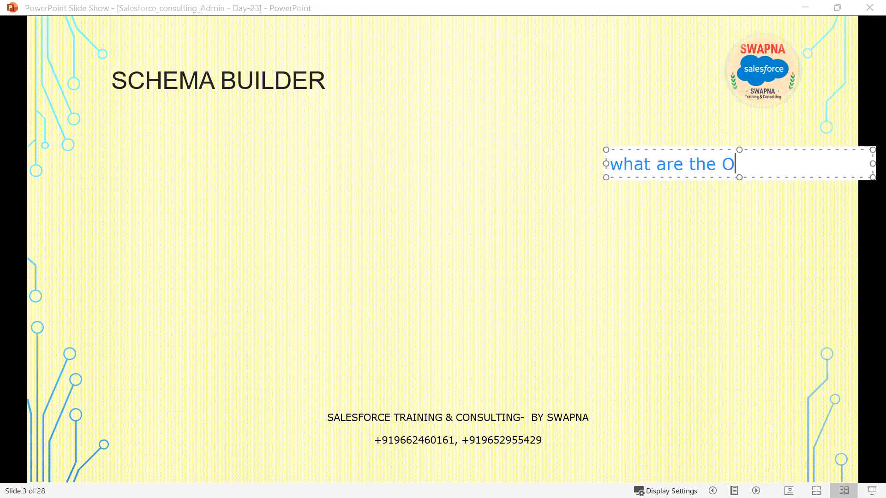
type("bjects are")
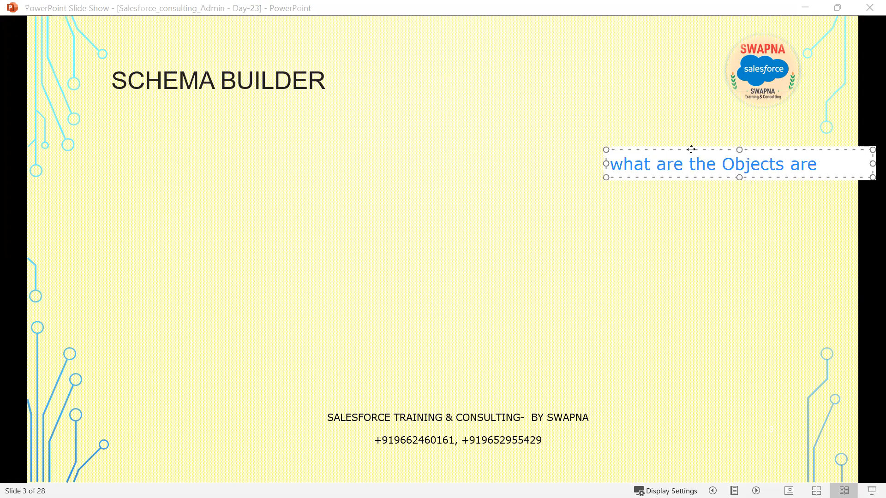
Step: Move the text box left and replace "what are the" with "Exxisitng"
left_click_drag(651, 178, 575, 181)
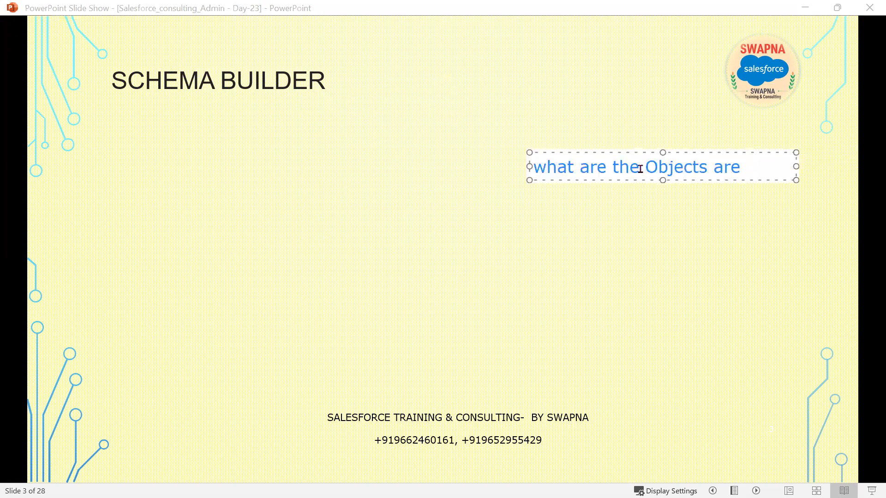
left_click_drag(639, 168, 517, 169)
type("Exx")
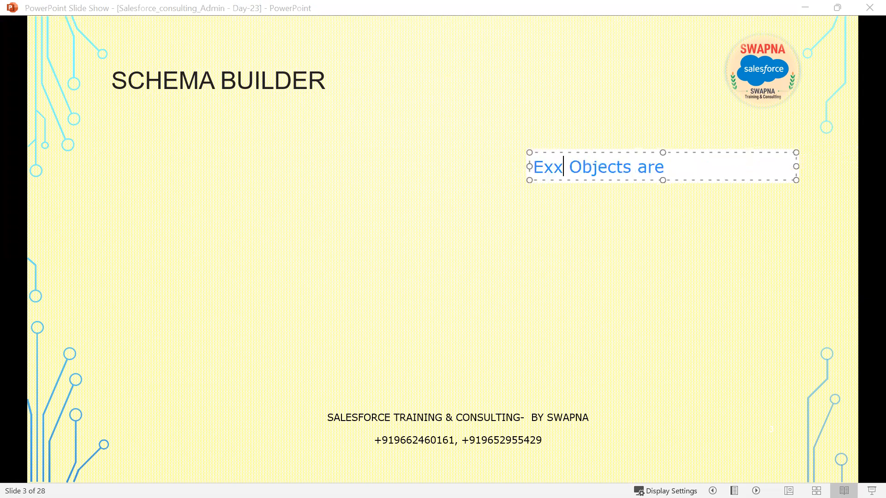
type("isitng")
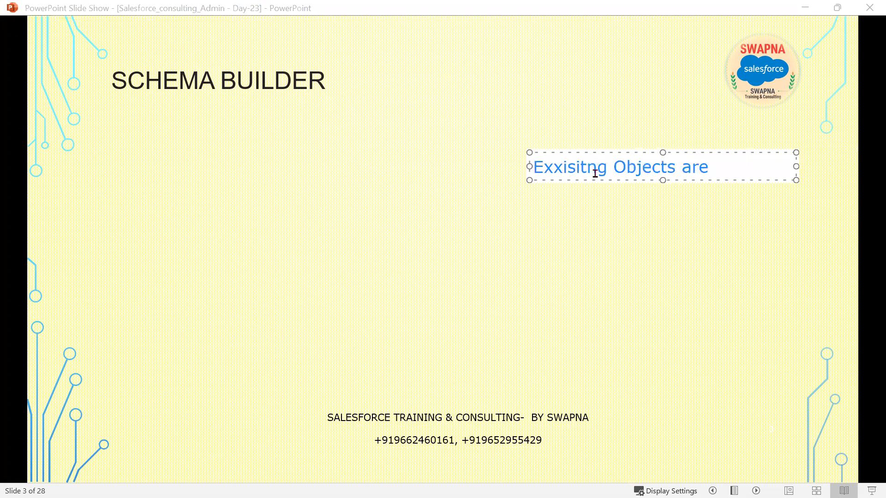
Step: Correct the first line to read "Exisiting Objects" and start a new line below it
left_click(582, 166)
key("Right")
type("i")
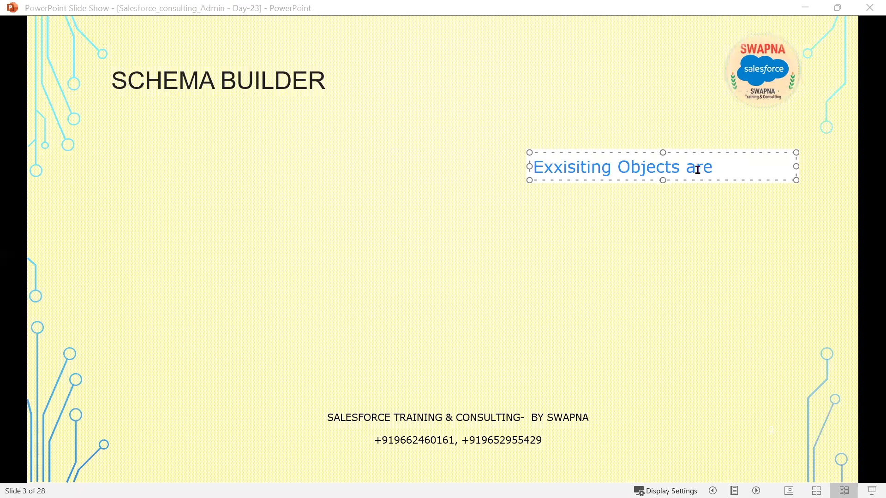
key("Return")
key("Left")
key("Left")
key("Left")
key("Left")
key("Left")
key("Left")
key("Left")
key("Left")
key("Left")
key("Left")
key("Left")
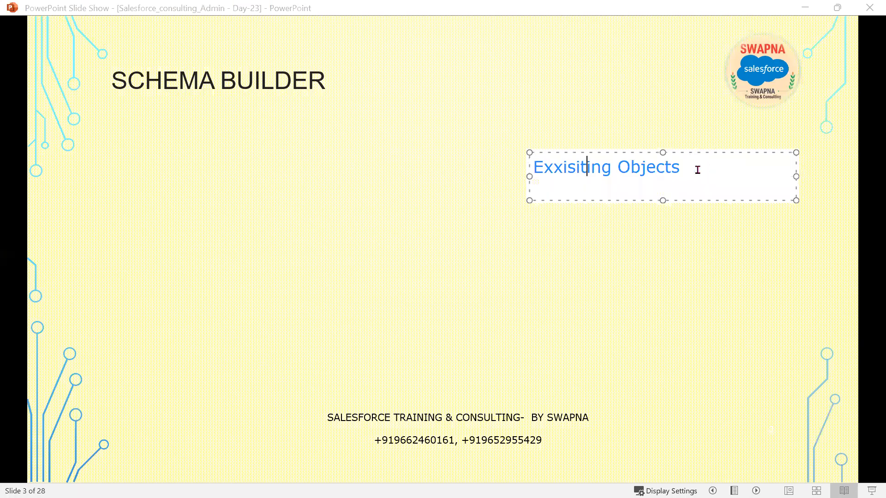
key("Left")
key("Left")
key("Left")
key("Left")
key("BackSpace")
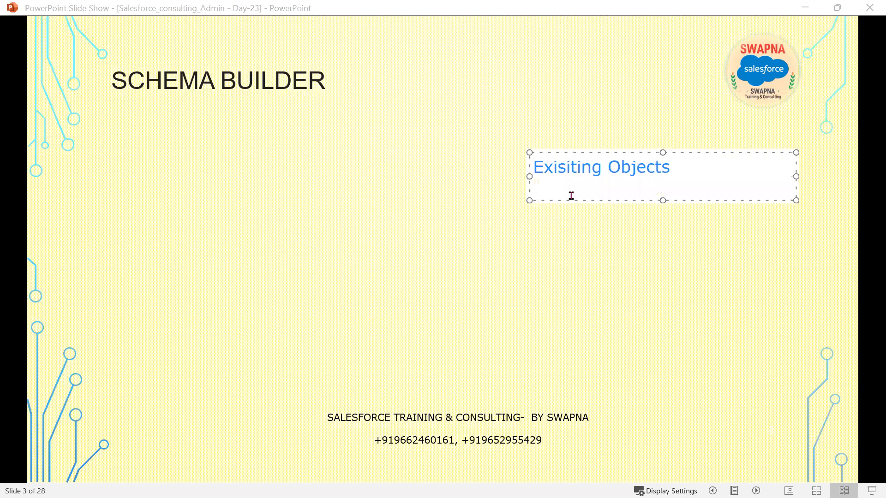
Step: Type "Co" on the second line of the text box
left_click(564, 192)
type("Co")
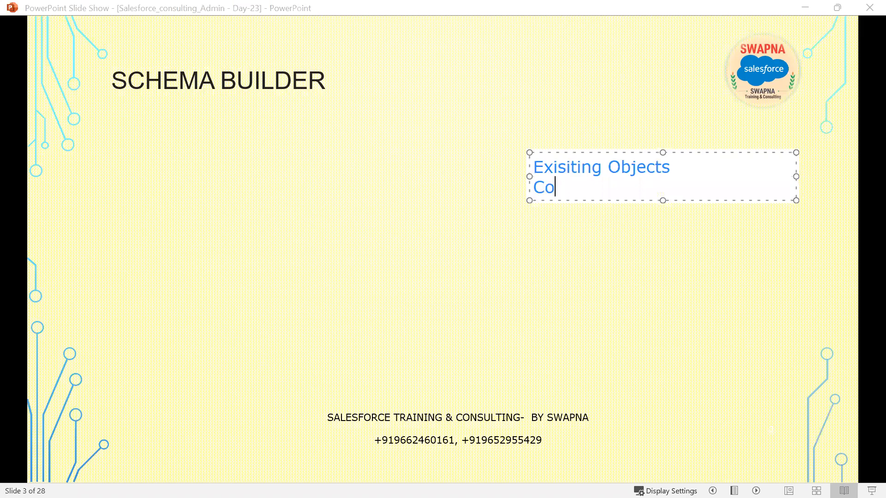
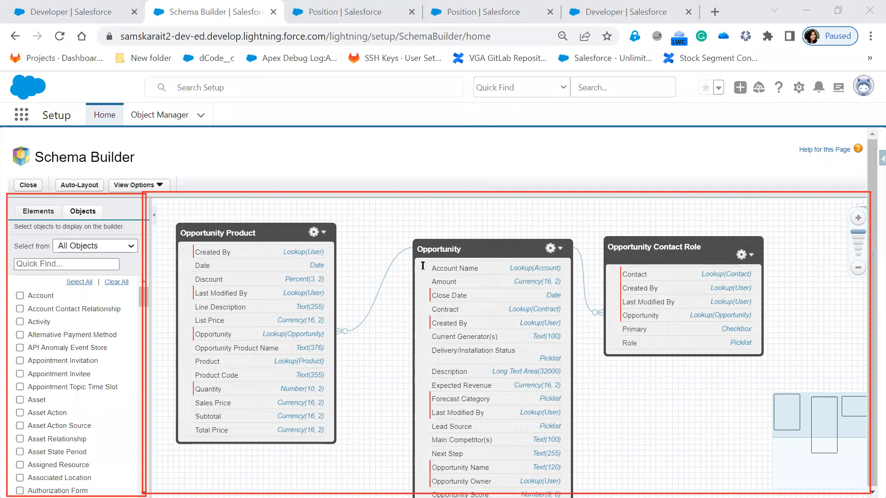
Step: Add a text label reading "Canvas" over the Schema Builder canvas area
type("Canvas")
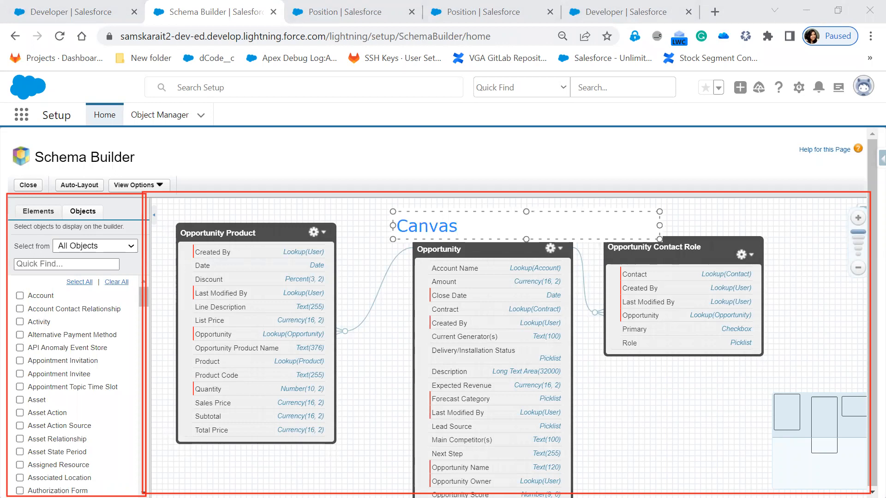
left_click(82, 144)
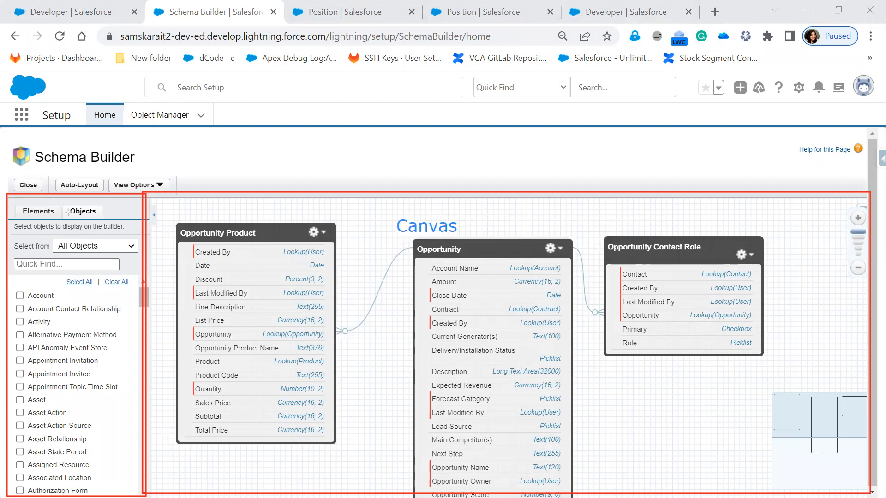
Step: Draw red rectangles around the Elements and Objects tabs and an arrow pointing down to the object list
left_click_drag(62, 205, 103, 220)
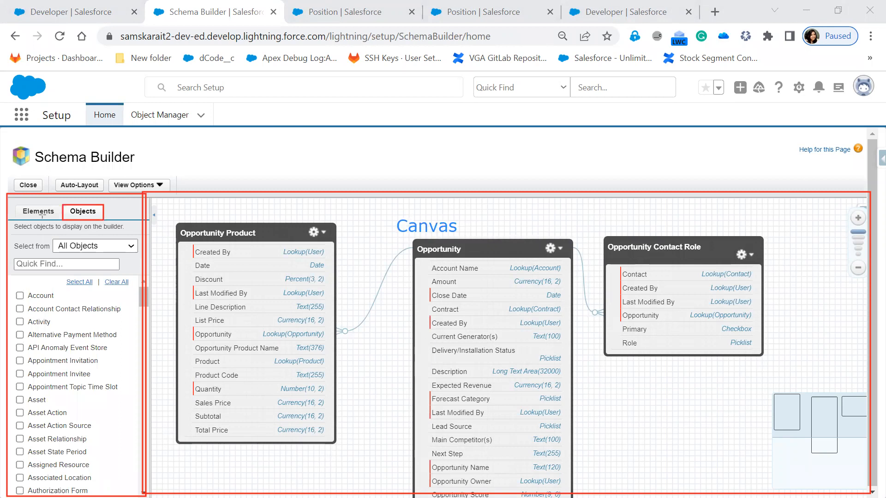
left_click_drag(14, 204, 56, 218)
left_click_drag(97, 219, 88, 246)
left_click_drag(66, 290, 88, 247)
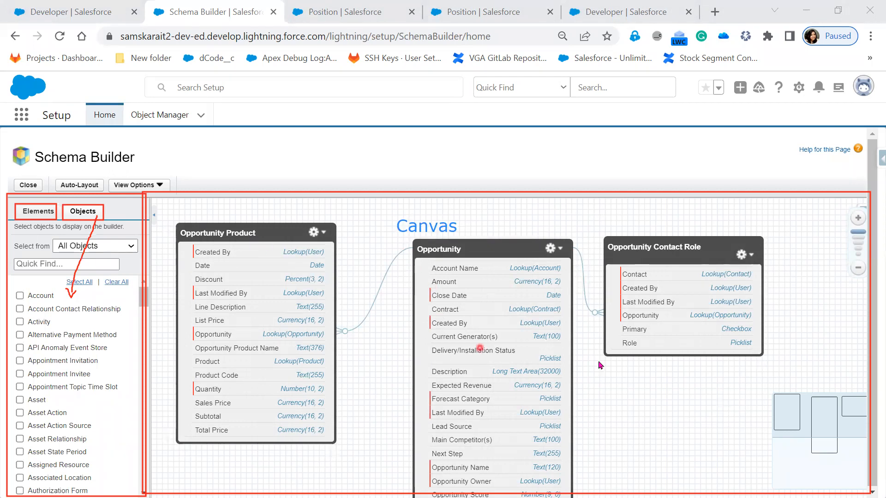
Step: Clear all objects from the canvas and display only the Account object
left_click(119, 285)
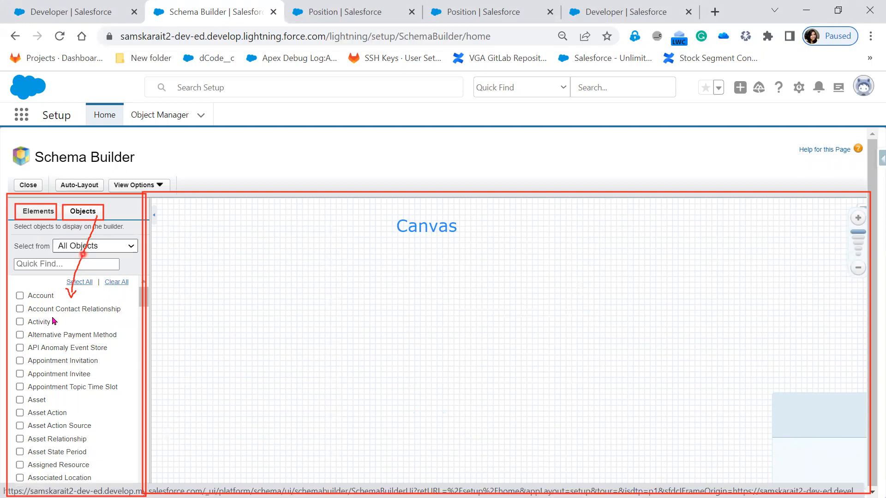
scroll(53, 321, "down", 5)
scroll(54, 322, "down", 15)
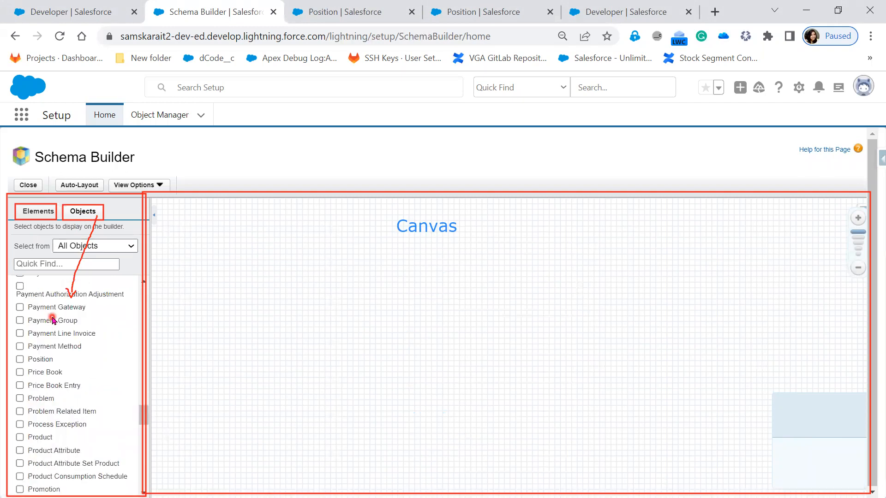
scroll(53, 322, "down", 15)
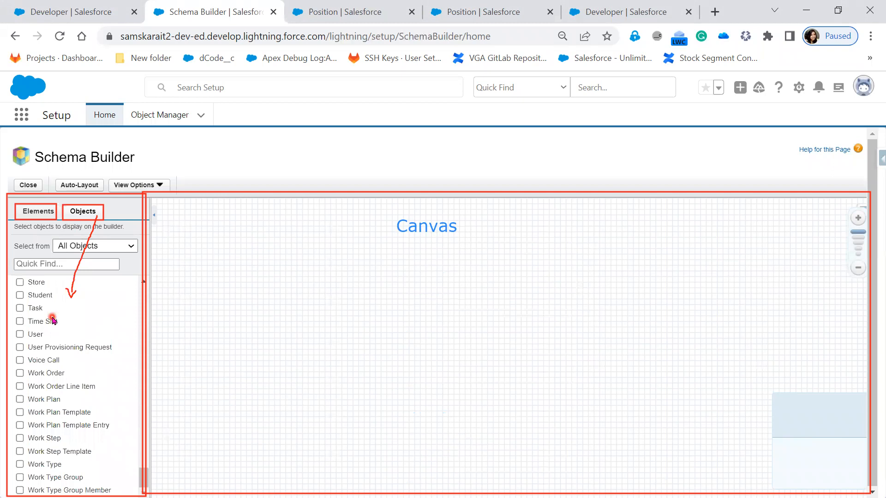
scroll(54, 321, "up", 5)
scroll(53, 321, "up", 10)
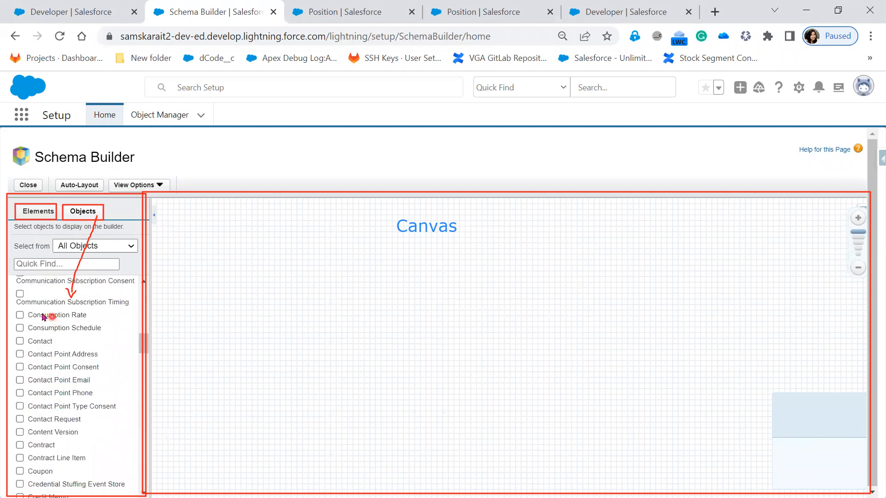
scroll(44, 314, "up", 5)
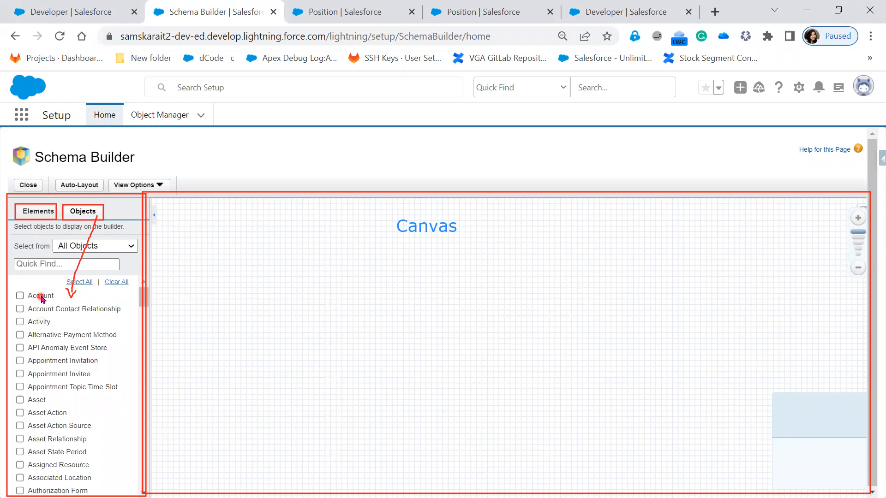
left_click(41, 295)
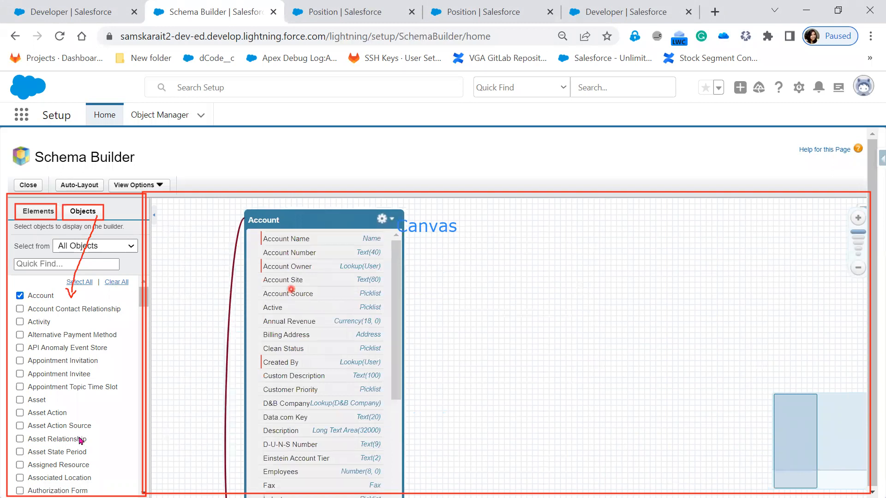
Step: Add the Contact object to the canvas alongside Account
scroll(80, 440, "down", 4)
scroll(83, 443, "down", 8)
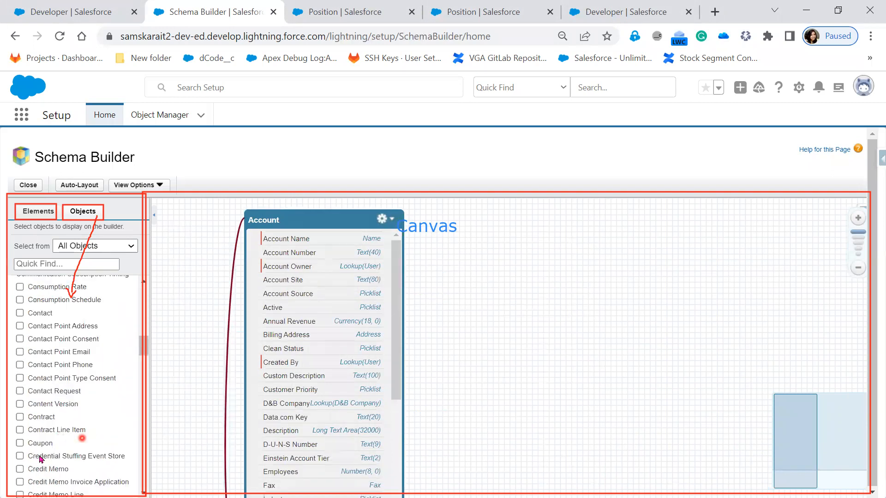
left_click(20, 313)
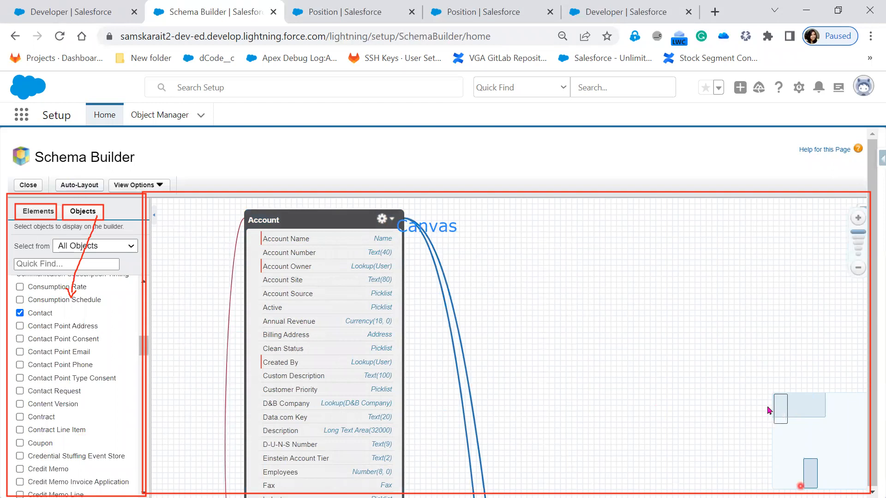
Step: Apply Auto-Layout to arrange the Account and Contact objects on the canvas
left_click(840, 418)
left_click(775, 412)
left_click(809, 473)
left_click(806, 463)
left_click(817, 468)
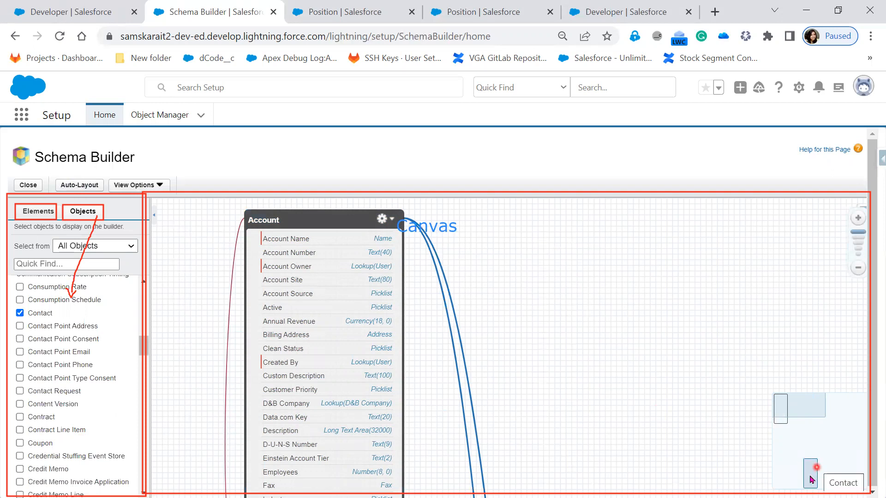
left_click(797, 409)
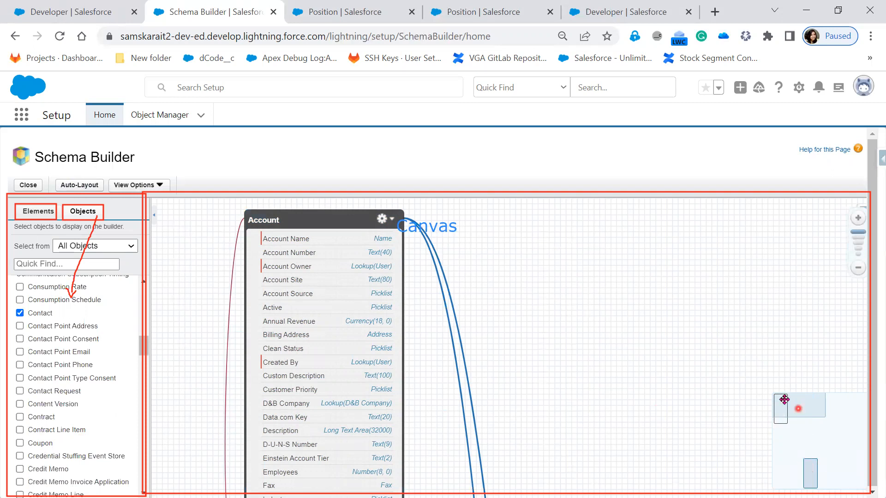
left_click(81, 186)
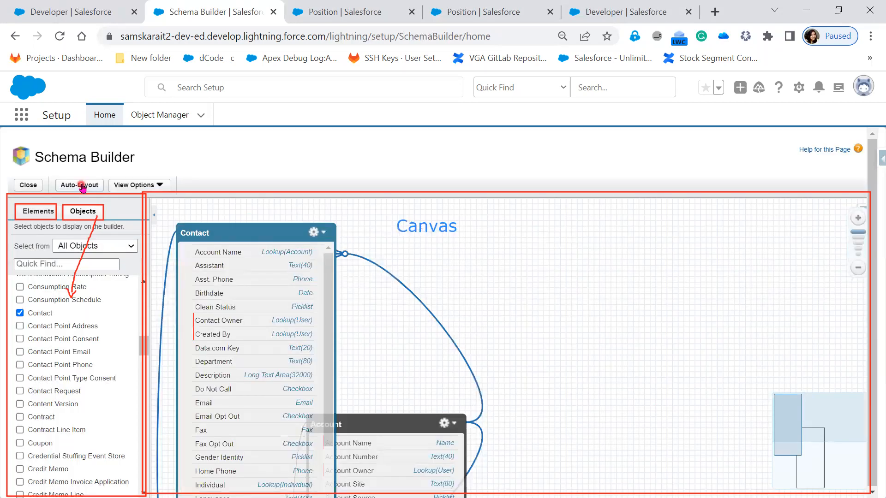
left_click(63, 185)
Step: Move the Contact box right and the Account box left so they sit side by side below the Canvas label
left_click_drag(257, 235, 587, 270)
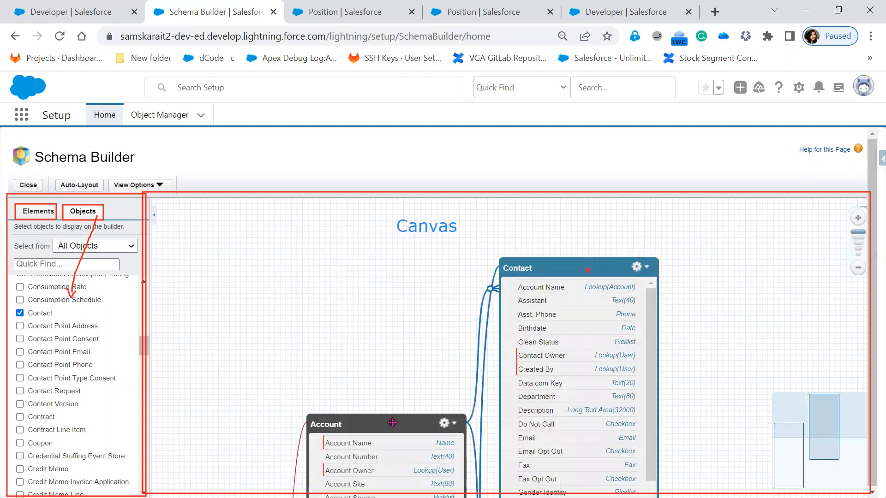
left_click_drag(392, 423, 368, 263)
left_click(511, 386)
left_click(72, 184)
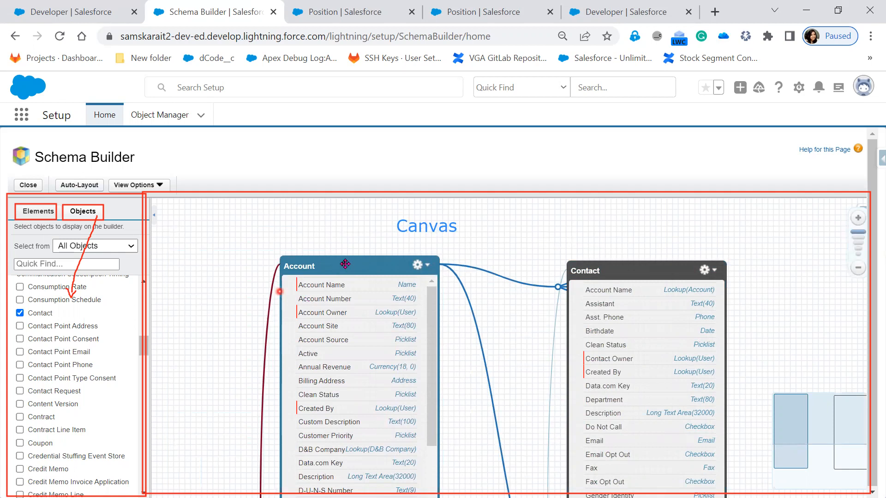
left_click_drag(330, 260, 314, 252)
left_click_drag(639, 276, 608, 234)
left_click(287, 242)
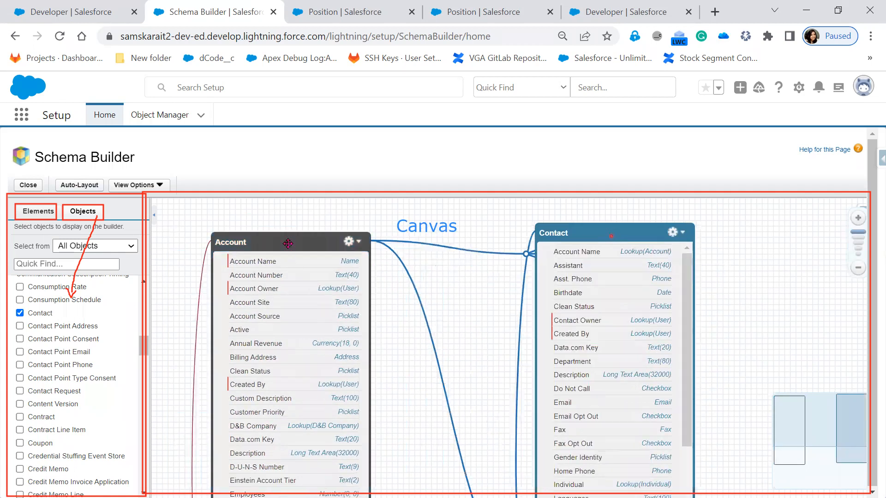
left_click(567, 325)
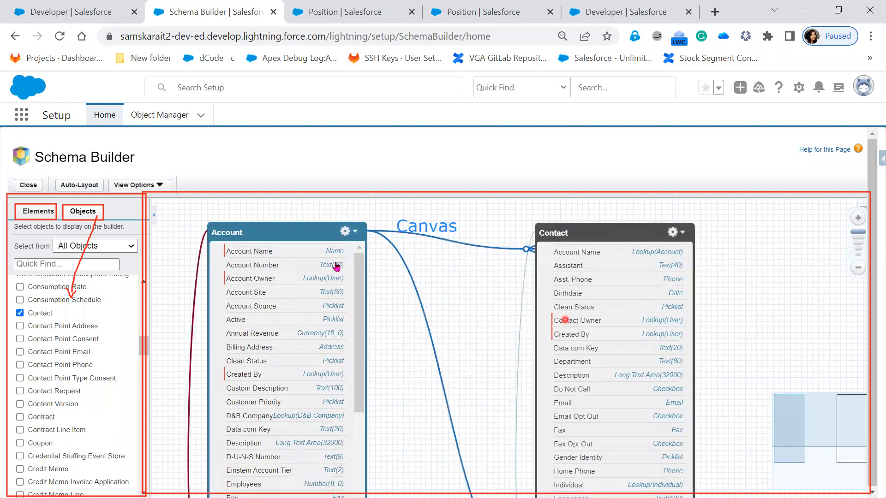
left_click(330, 260)
Step: Shift the Account and Contact boxes slightly to tidy their positions on the canvas
scroll(723, 414, "down", 2)
left_click_drag(721, 412, 708, 365)
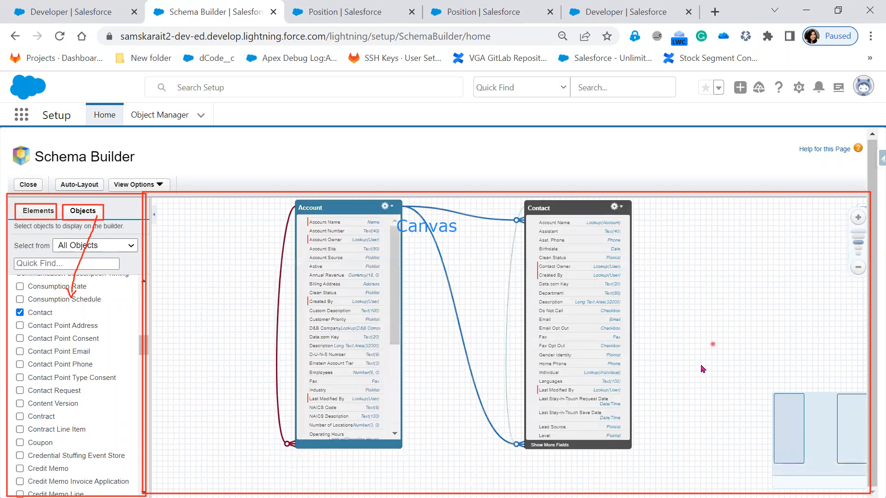
left_click(551, 226)
left_click_drag(514, 221, 448, 225)
left_click_drag(530, 221, 559, 218)
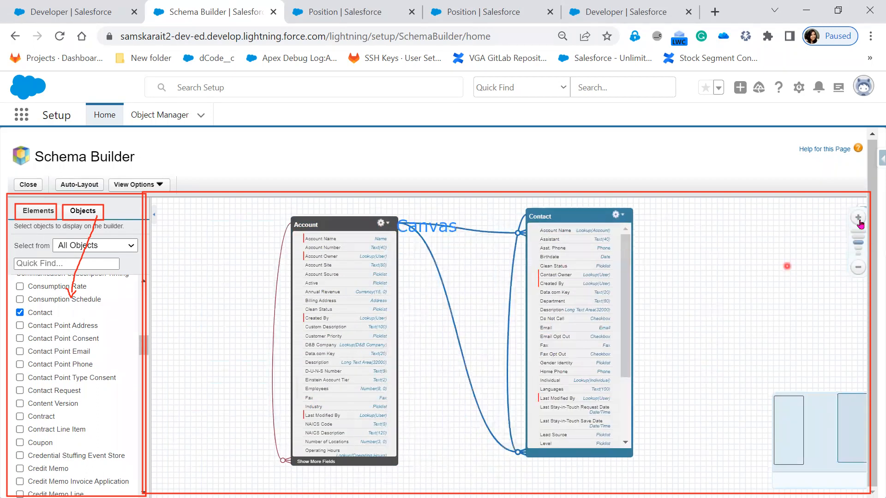
left_click(859, 252)
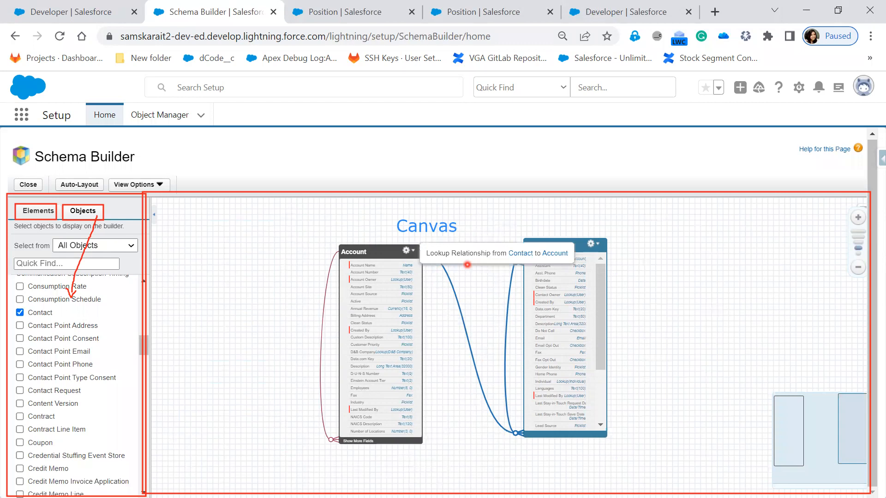
Step: Draw a red arrow along the lookup relationship line from Account to Contact
left_click_drag(419, 252, 516, 262)
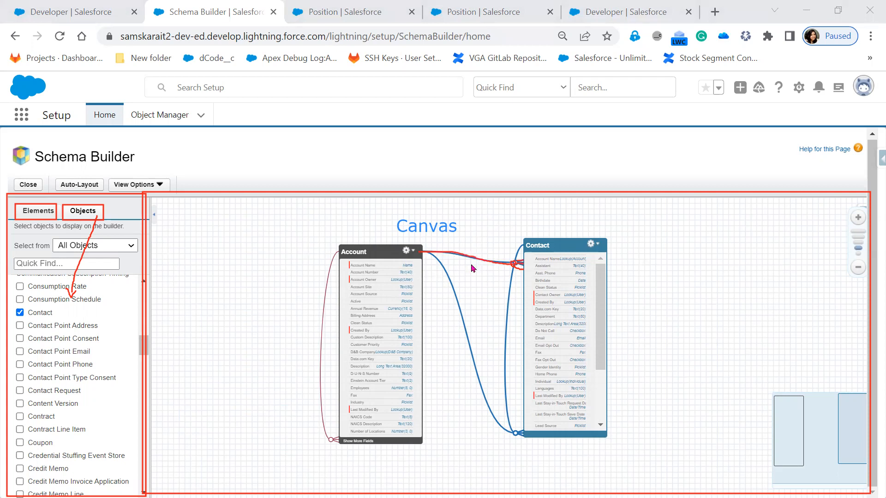
mouse_move(476, 259)
mouse_move(516, 263)
left_mouse_down()
mouse_move(530, 258)
mouse_move(531, 271)
left_mouse_up()
Step: Write "C" above the Contact box and "P" above the Account box as child and parent markers
left_click_drag(580, 216, 571, 216)
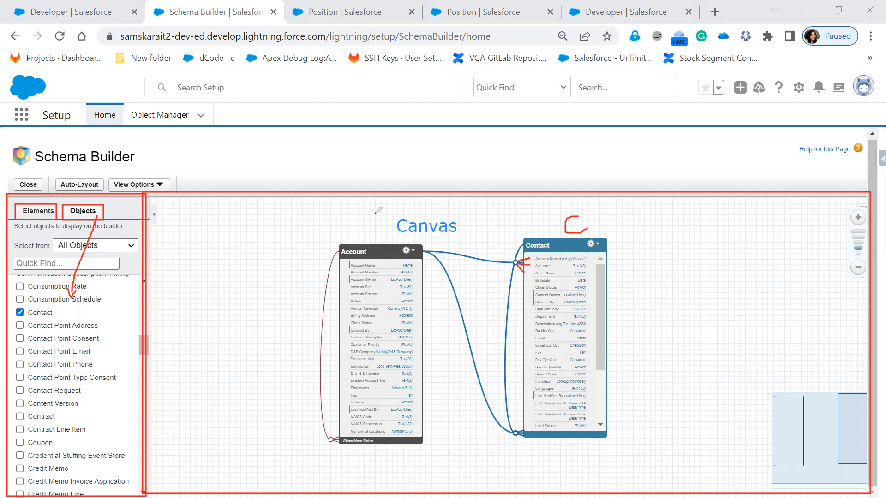
left_click_drag(379, 206, 374, 235)
left_click_drag(423, 251, 442, 252)
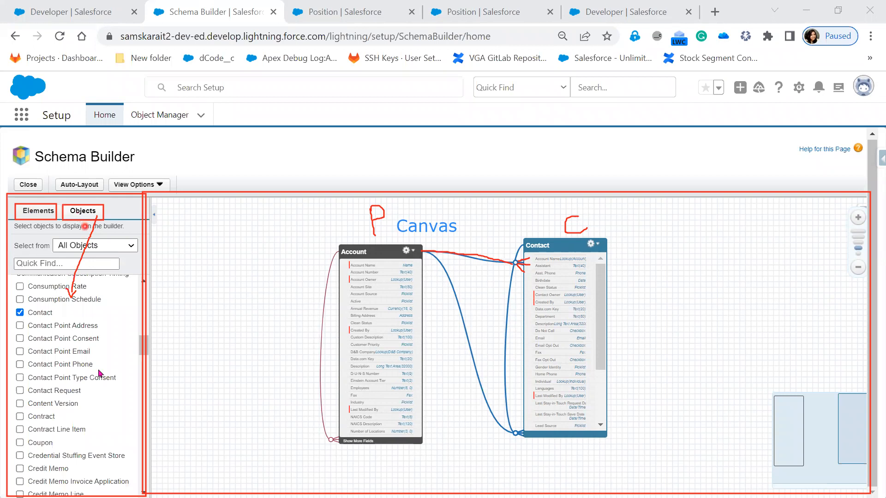
Step: Filter the object list to show Standard Objects only
scroll(92, 390, "down", 10)
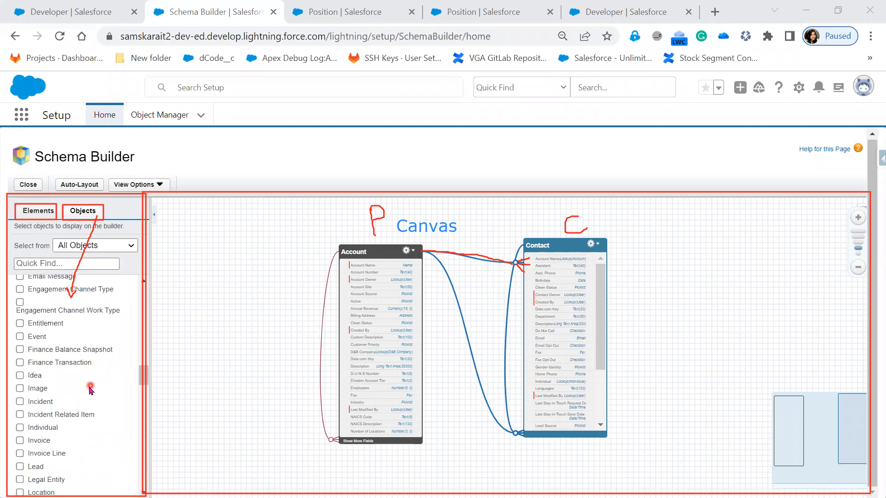
scroll(91, 391, "down", 15)
scroll(91, 391, "down", 10)
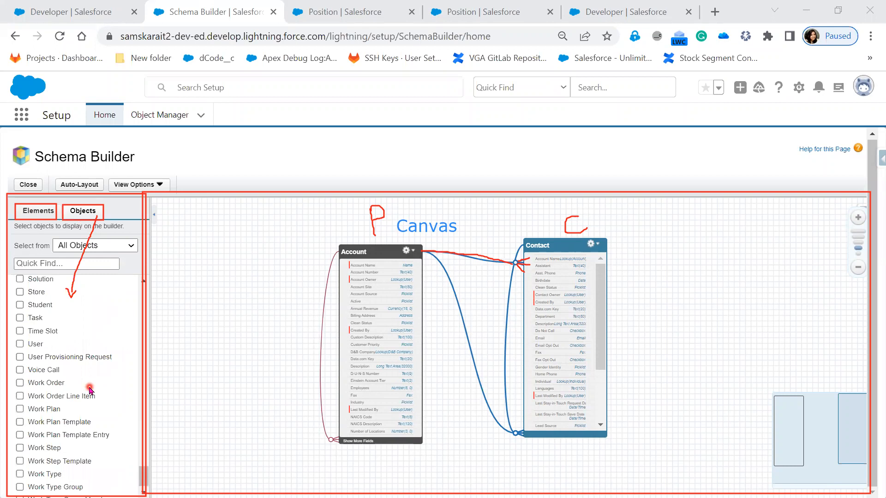
scroll(91, 390, "up", 10)
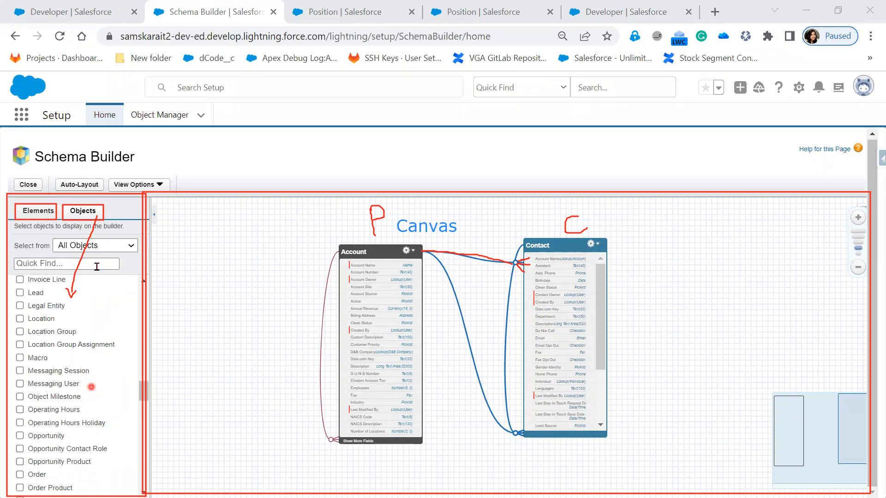
scroll(95, 286, "up", 15)
left_click(99, 249)
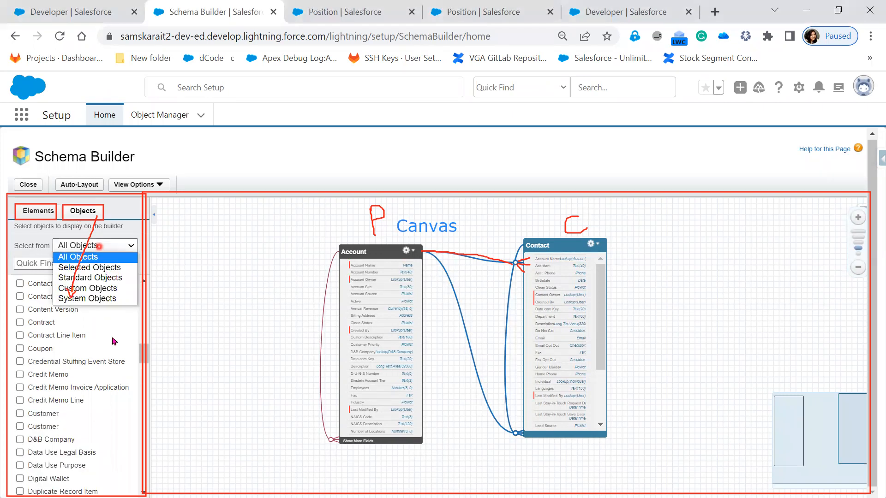
left_click(99, 246)
left_click(121, 247)
right_click(85, 277)
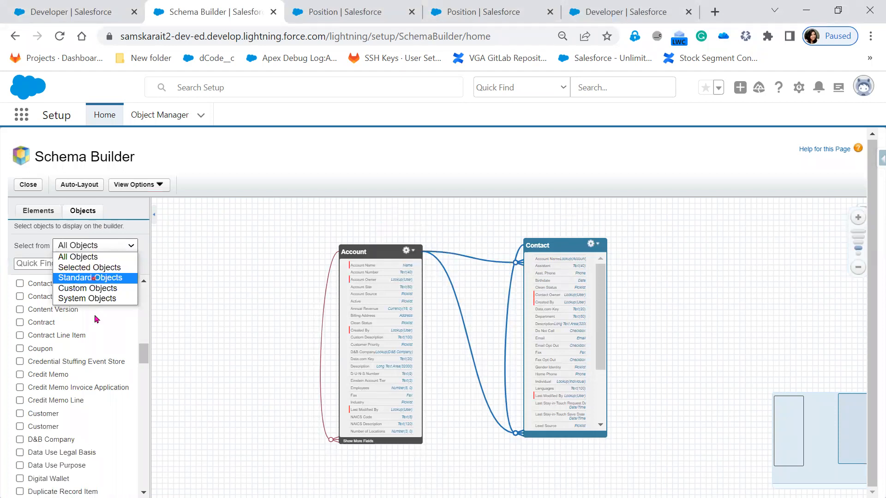
left_click(93, 277)
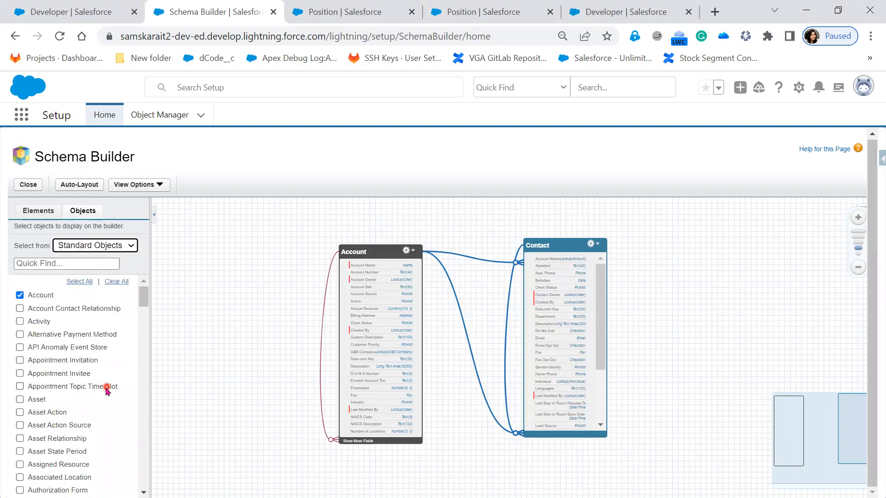
Step: Scroll through the Standard Objects list to browse the available objects
scroll(106, 389, "down", 10)
scroll(106, 390, "down", 5)
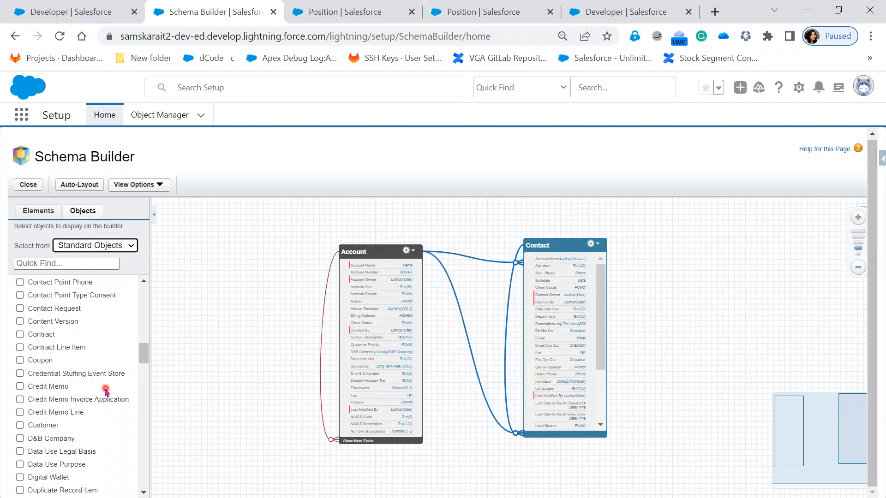
scroll(105, 391, "down", 5)
scroll(105, 392, "down", 5)
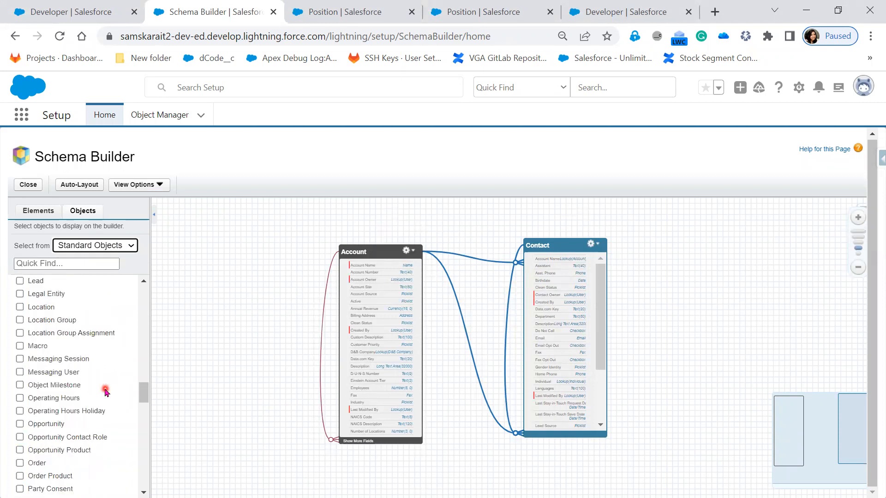
scroll(106, 391, "down", 5)
scroll(104, 395, "down", 5)
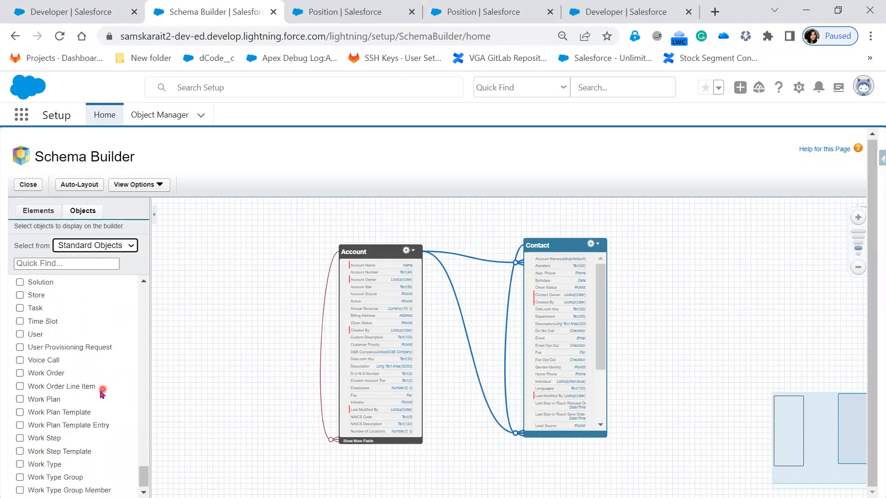
Step: Filter the object list to Custom Objects, then to System Objects
left_click(102, 248)
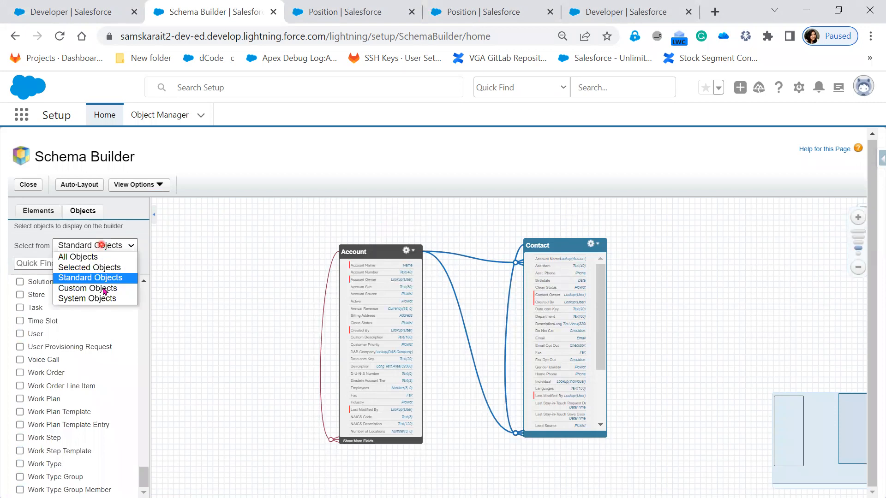
left_click(103, 289)
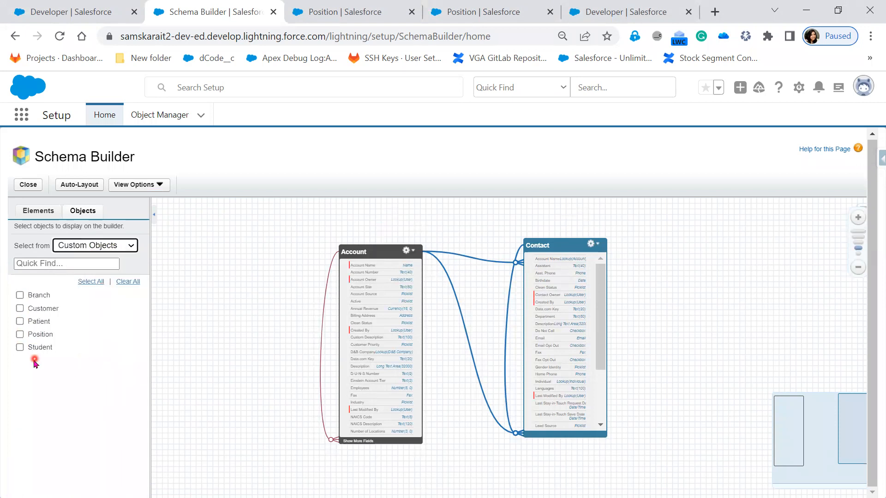
left_click(111, 248)
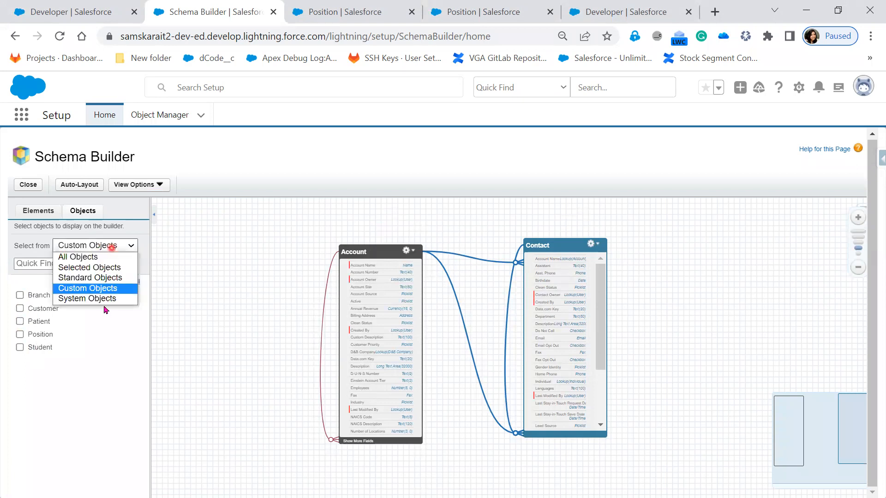
left_click(105, 300)
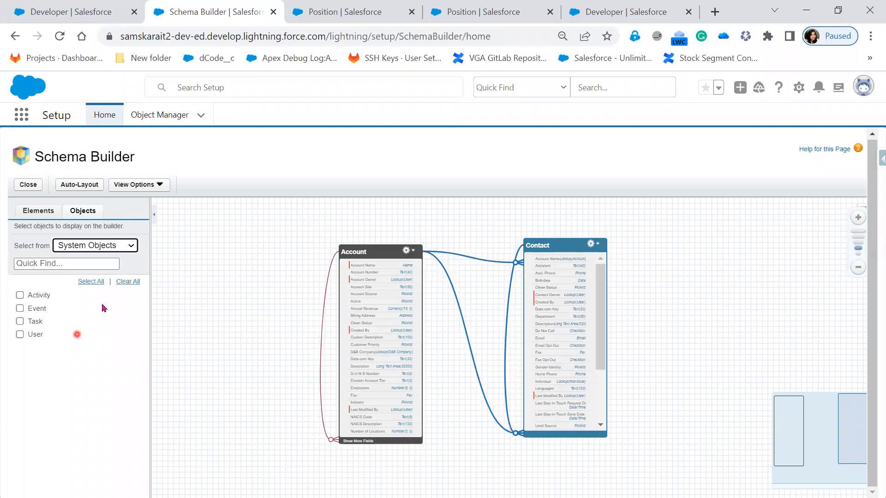
Step: Filter the object list to Selected Objects to show only those placed on the canvas
left_click(111, 244)
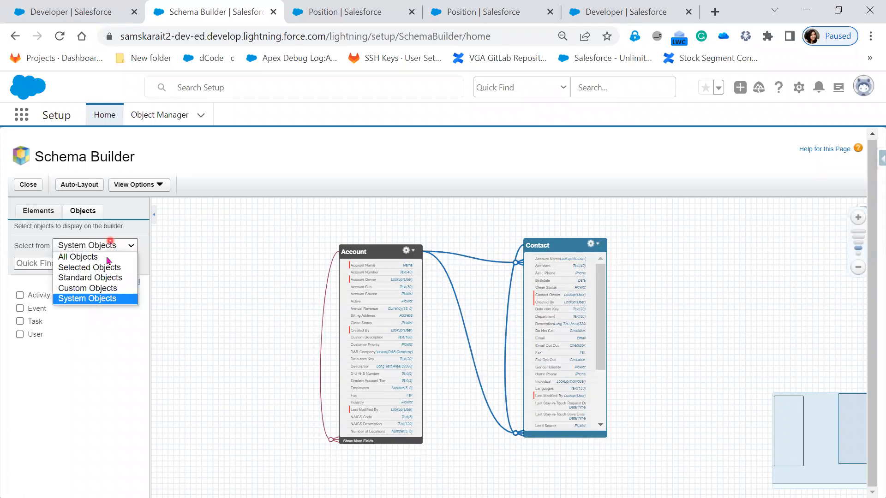
left_click(115, 267)
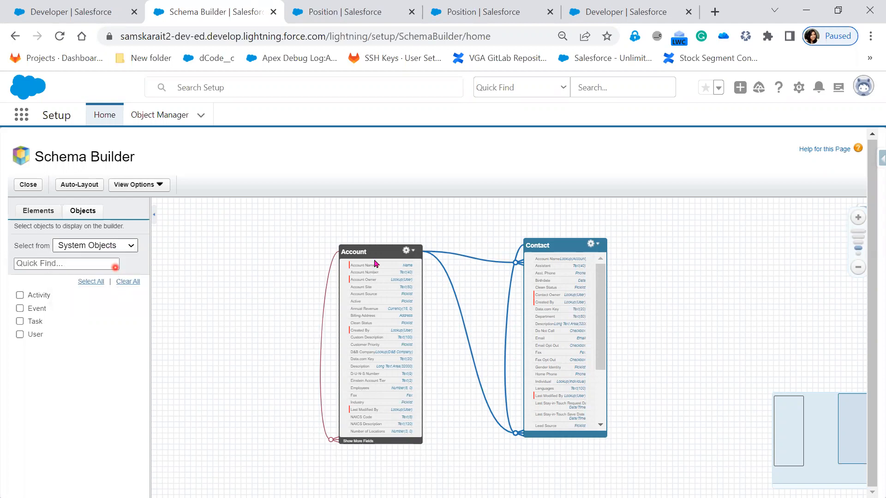
left_click(377, 295)
left_click(48, 306)
left_click(502, 340)
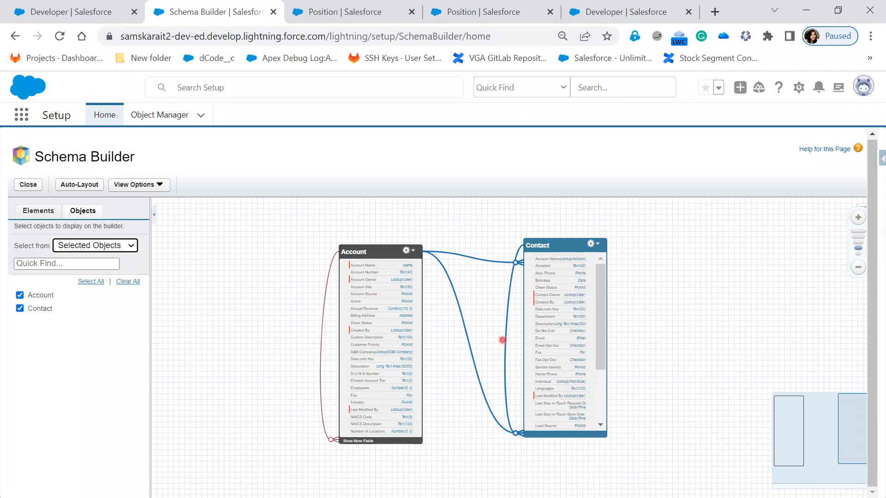
Step: Switch the object list back to All Objects and open the Elements palette
left_click(103, 254)
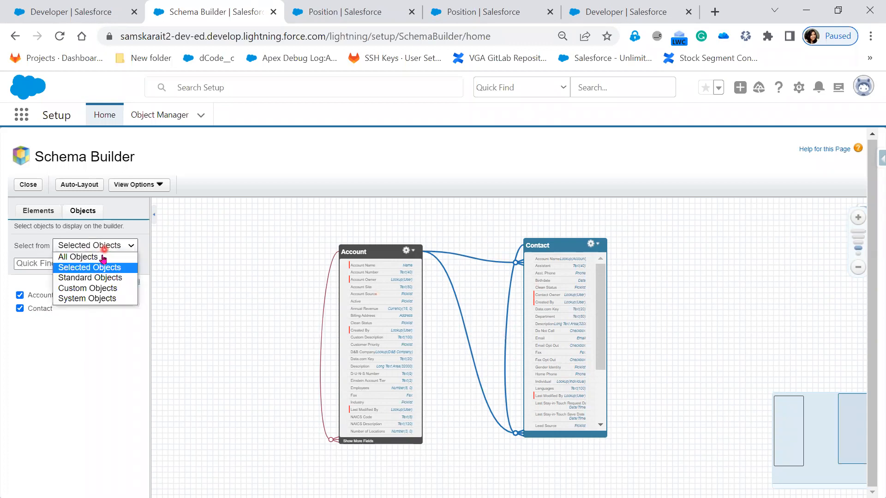
left_click(102, 257)
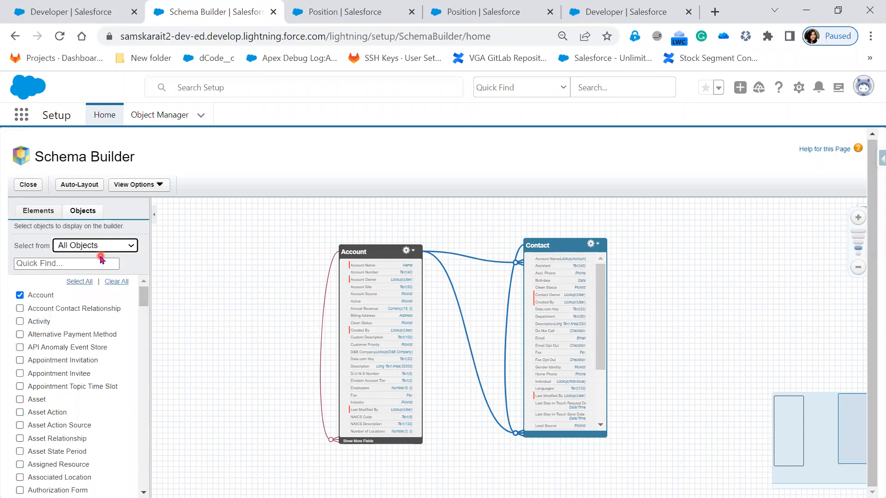
left_click(89, 218)
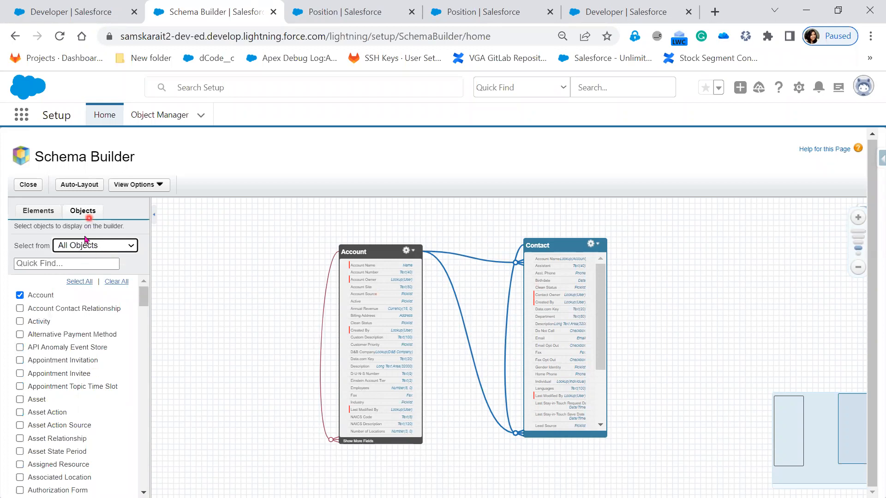
left_click(32, 215)
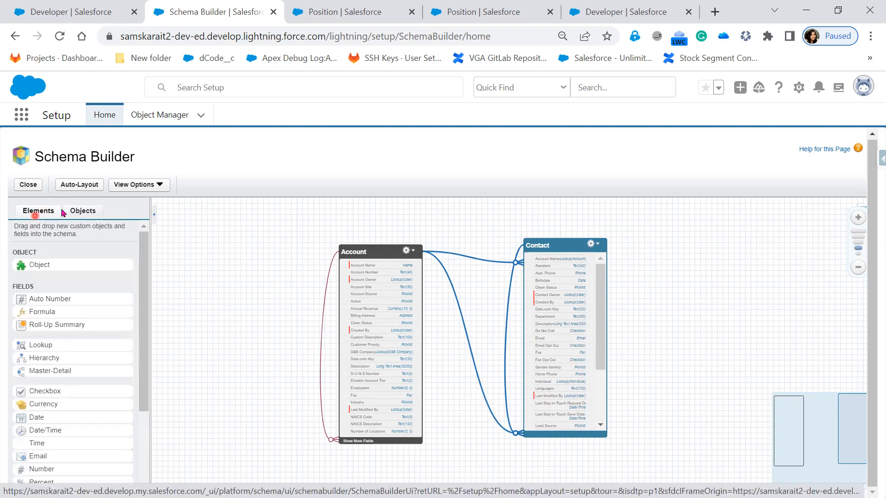
left_click(79, 211)
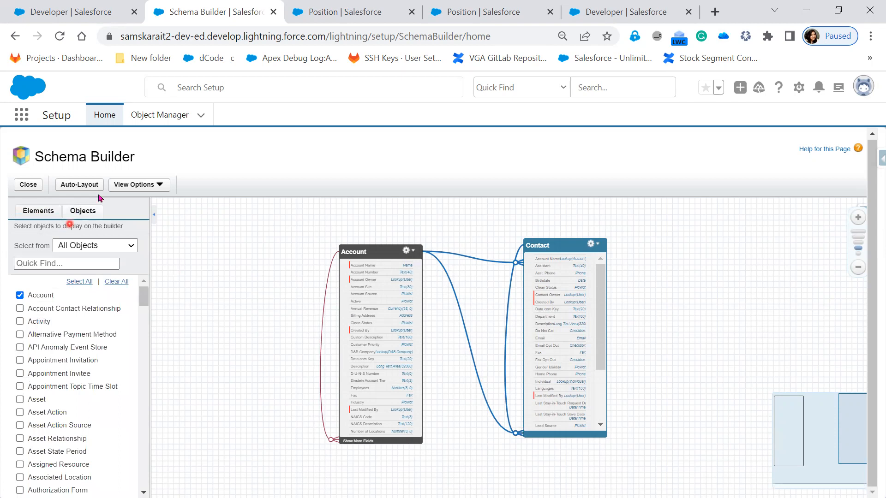
left_click(28, 216)
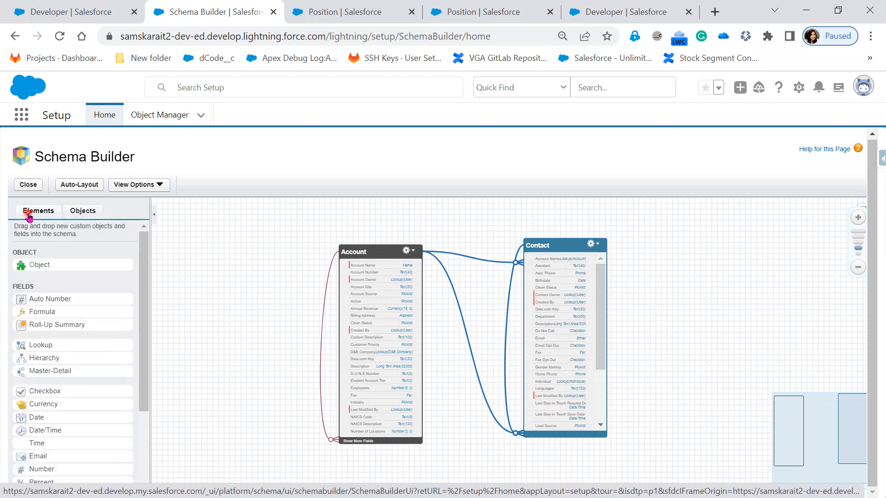
left_click(180, 248)
left_click(221, 322)
left_click(216, 312)
left_click(208, 268)
left_click(262, 272)
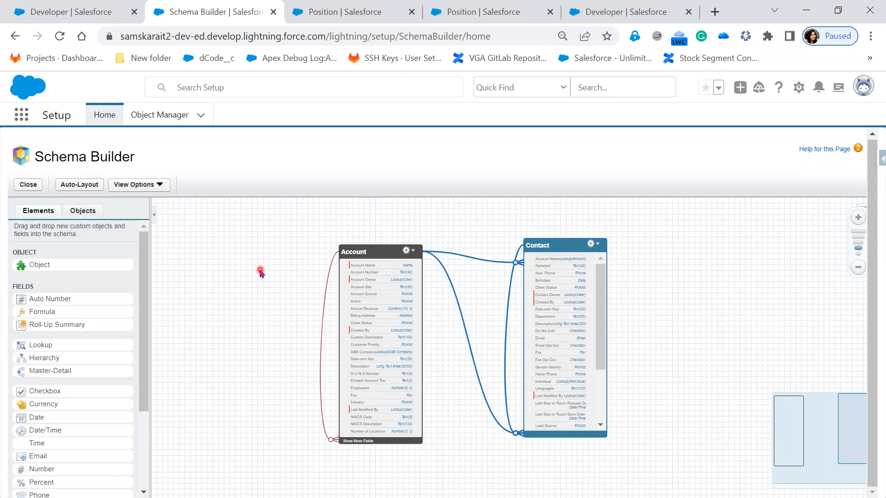
left_click(243, 281)
left_click(230, 251)
Step: Clear all objects from the canvas and return to the Elements palette
left_click(86, 211)
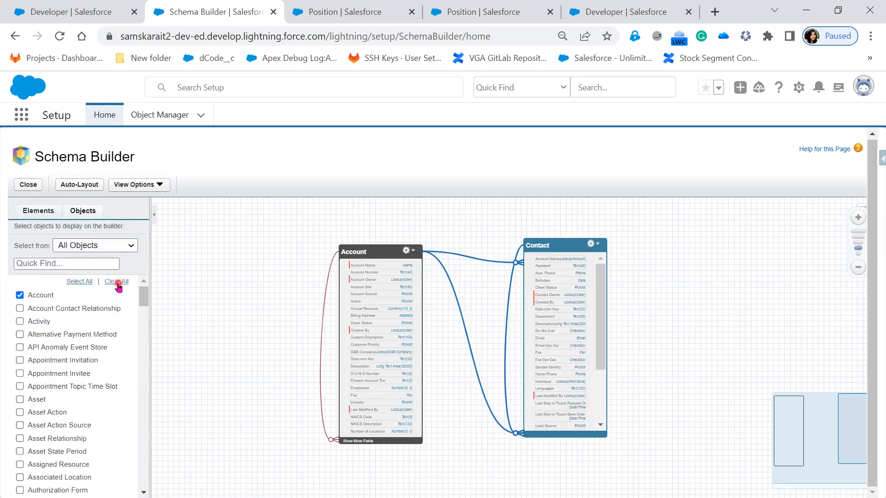
left_click(117, 282)
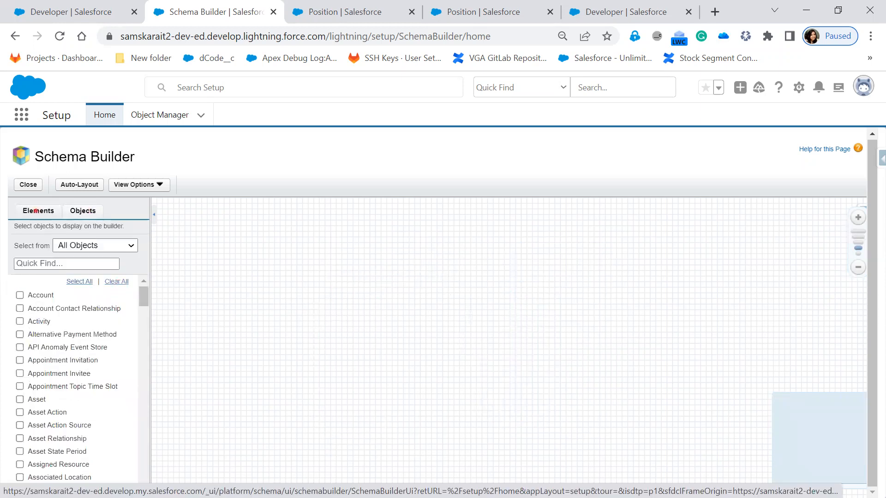
left_click(36, 211)
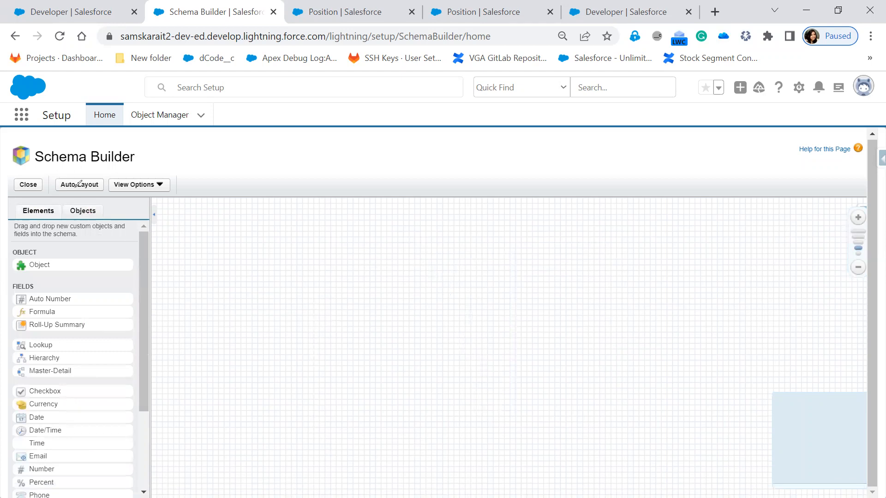
Step: Underline the Schema Builder title and draw an arrow from the Object element onto the canvas
left_click_drag(102, 164, 147, 162)
mouse_move(94, 264)
left_mouse_down()
mouse_move(217, 282)
mouse_move(239, 292)
mouse_move(230, 298)
left_mouse_up()
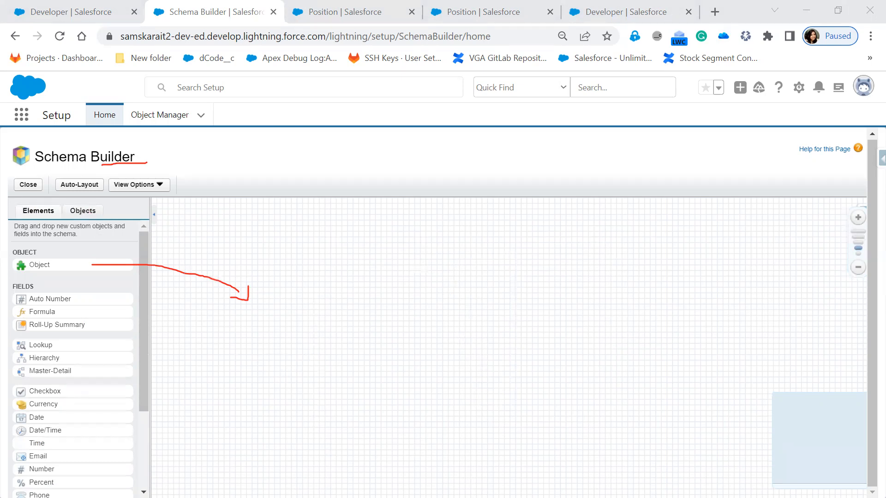
left_click(407, 79)
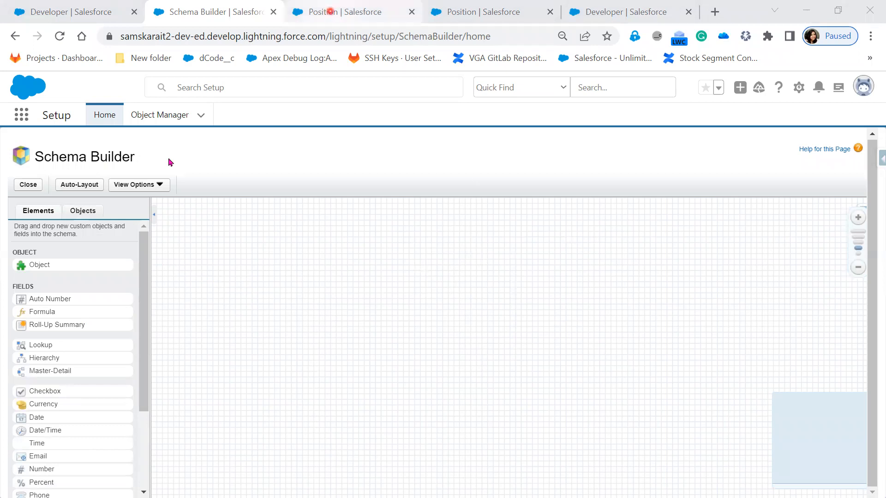
Step: Open Object Manager in the Position tab and start creating a new Custom Object
left_click(328, 14)
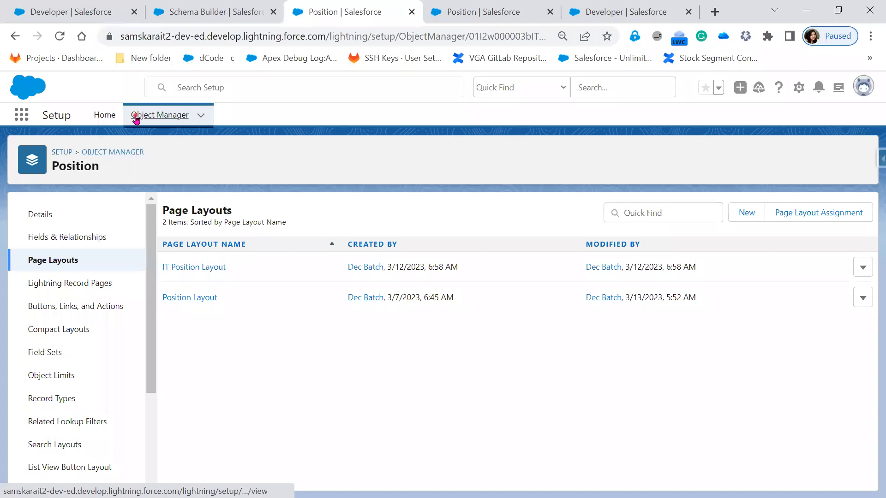
left_click(136, 120)
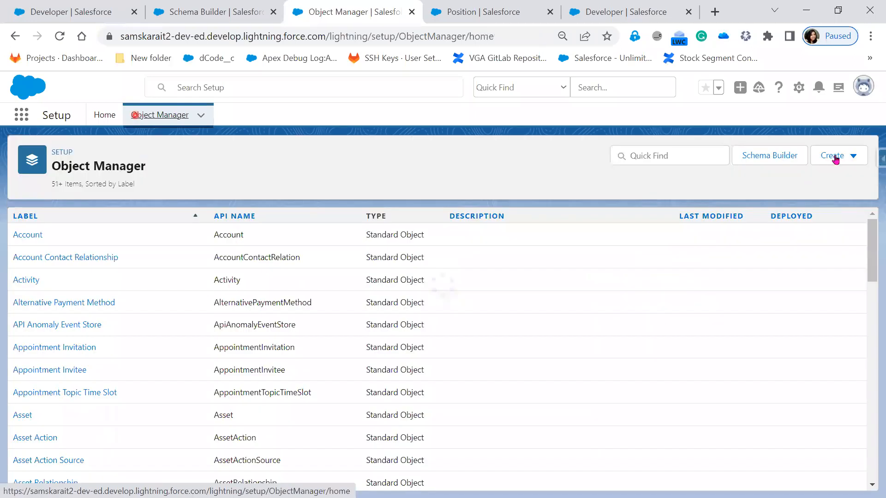
left_click(835, 157)
left_click(812, 187)
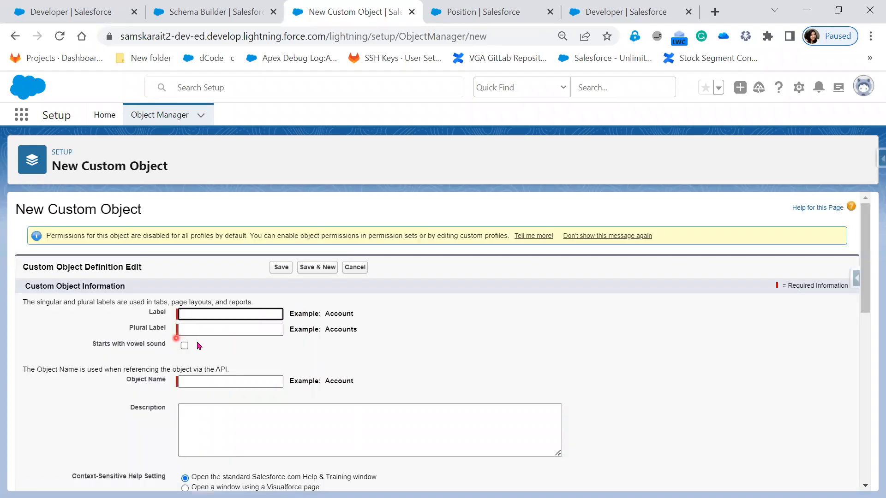
Step: Scroll through the New Custom Object form to review its sections and options
scroll(200, 346, "down", 1)
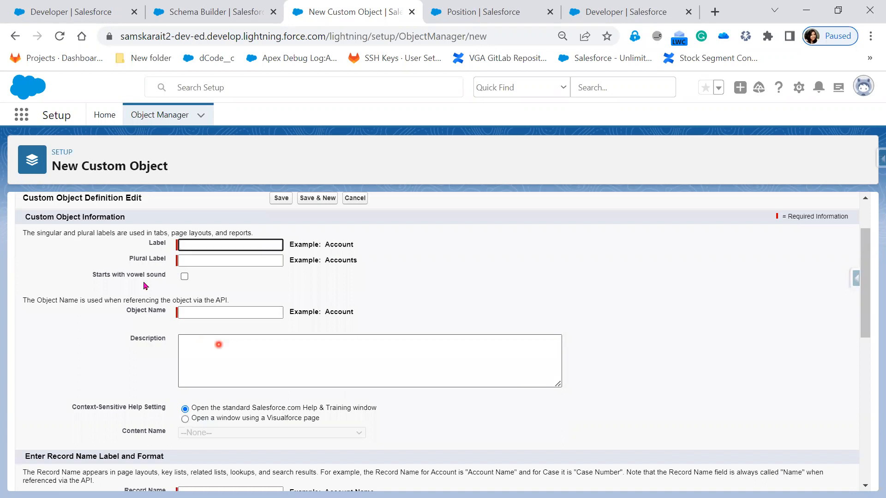
scroll(214, 391, "down", 1)
scroll(215, 391, "down", 1)
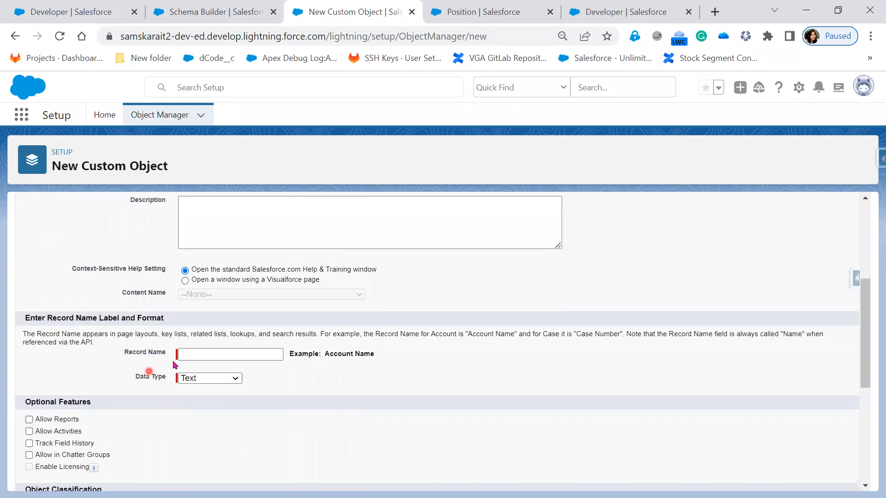
scroll(173, 364, "down", 1)
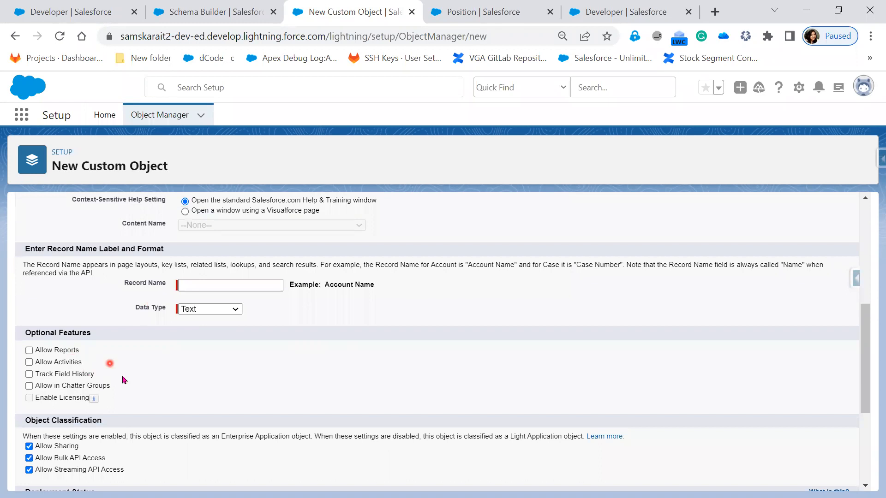
scroll(93, 344, "down", 1)
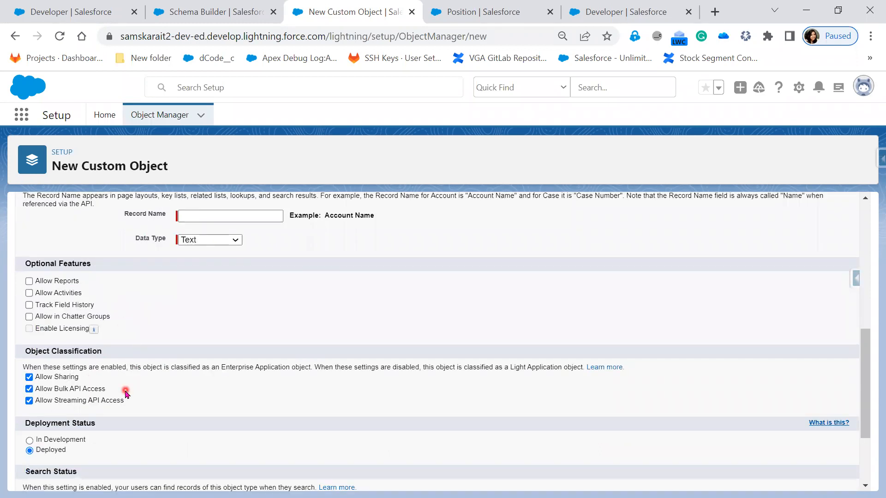
scroll(125, 392, "down", 2)
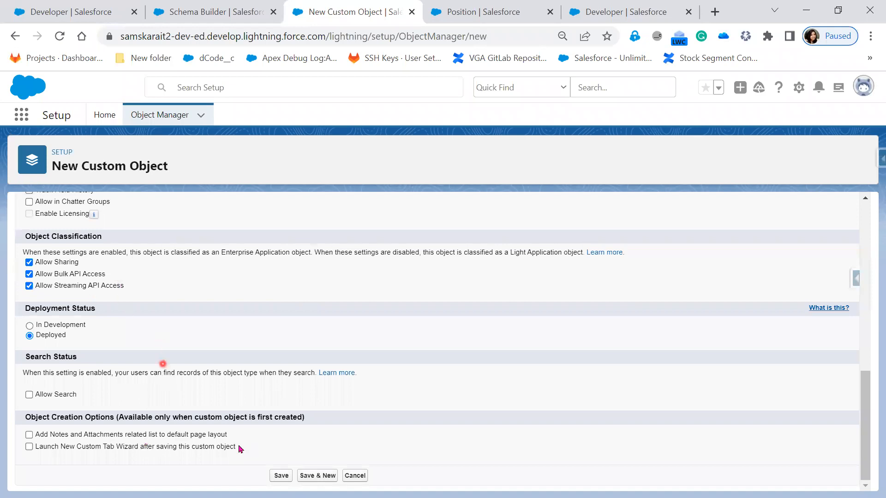
triple_click(23, 447)
mouse_move(20, 444)
left_mouse_down()
mouse_move(69, 447)
mouse_move(30, 448)
left_mouse_up()
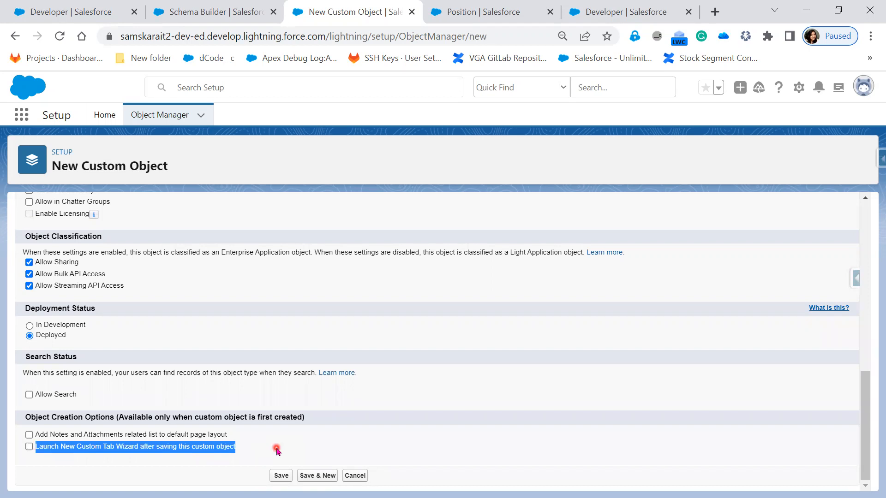
left_click(28, 447)
left_click(29, 447)
Step: Return to the Schema Builder tab
scroll(220, 386, "up", 5)
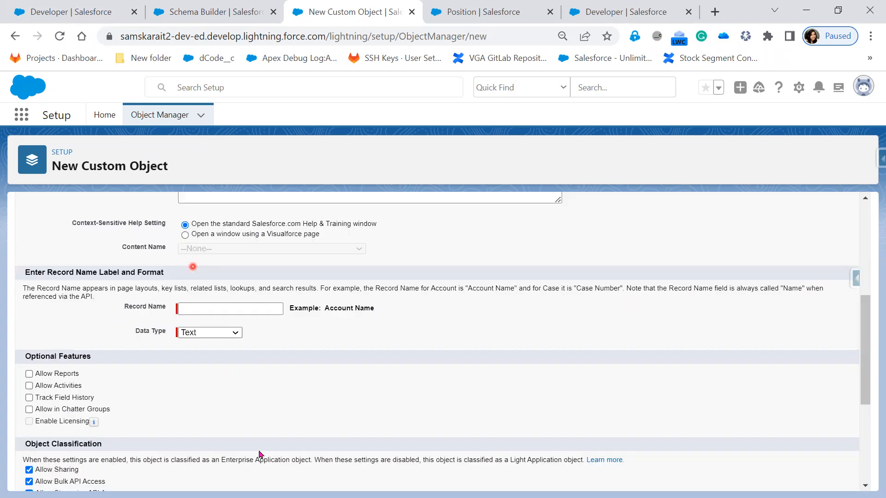
left_click(213, 11)
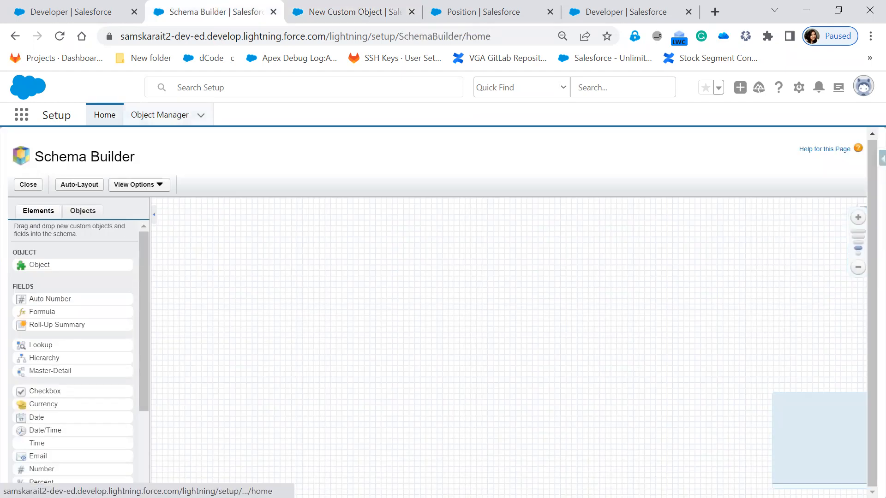
Step: Switch to the PowerPoint slide show and advance to the use case slide
key("alt+Tab")
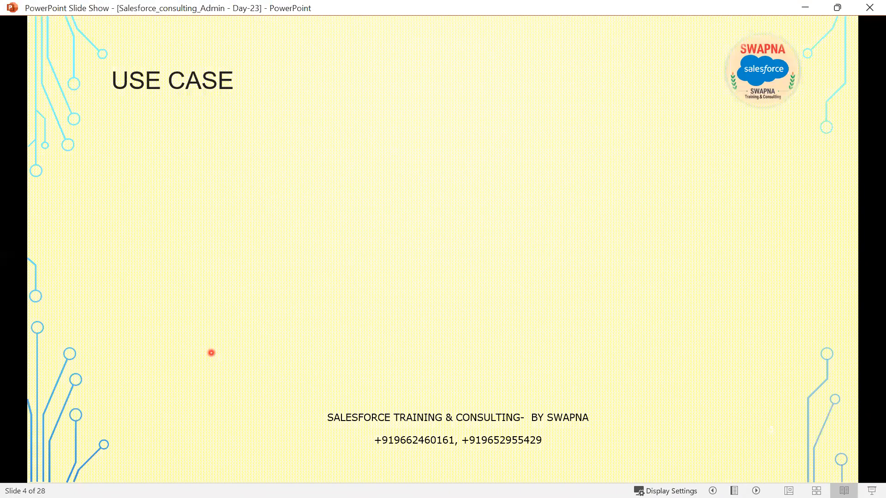
key("Right")
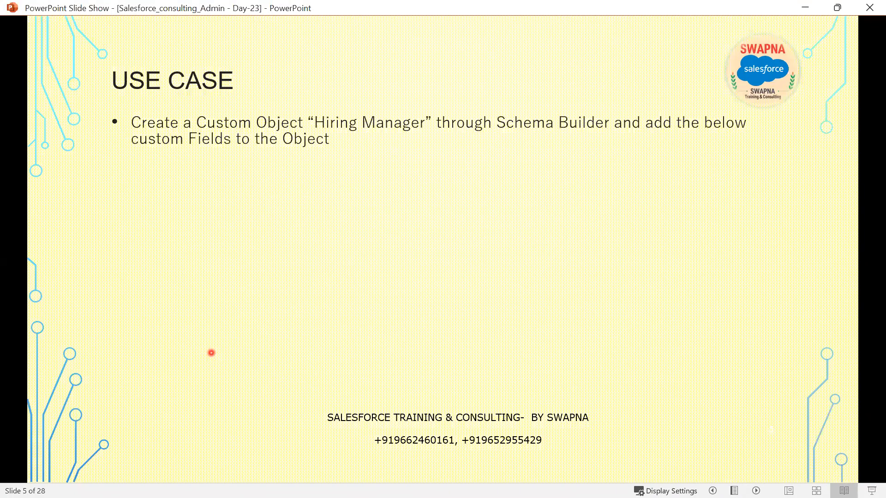
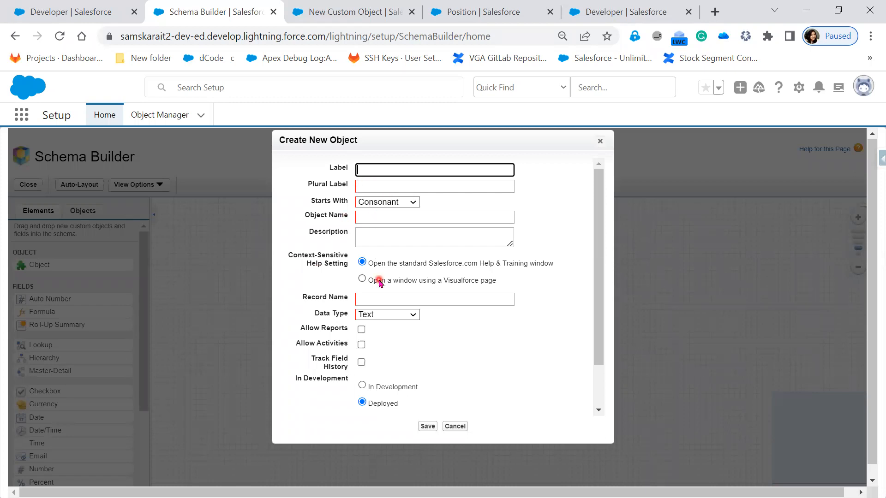
Step: Enter Hiring Manager as the new object's label and Hiring managers as its plural label
scroll(380, 282, "down", 2)
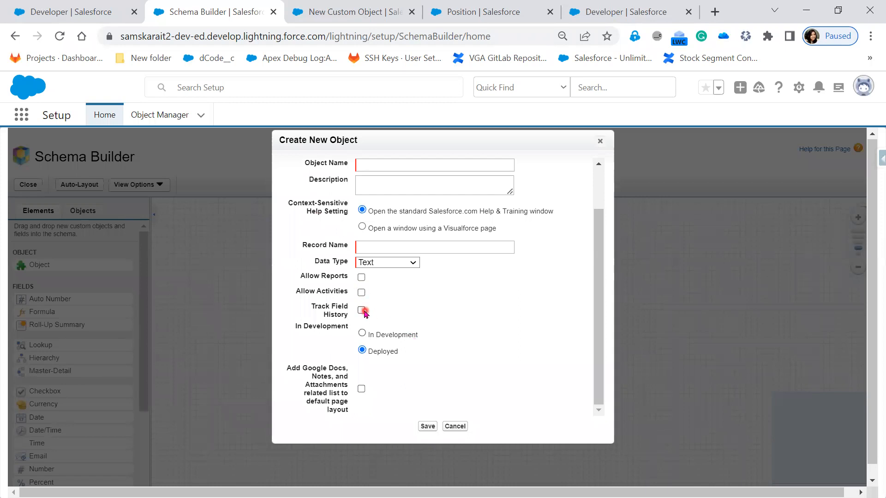
scroll(459, 333, "up", 2)
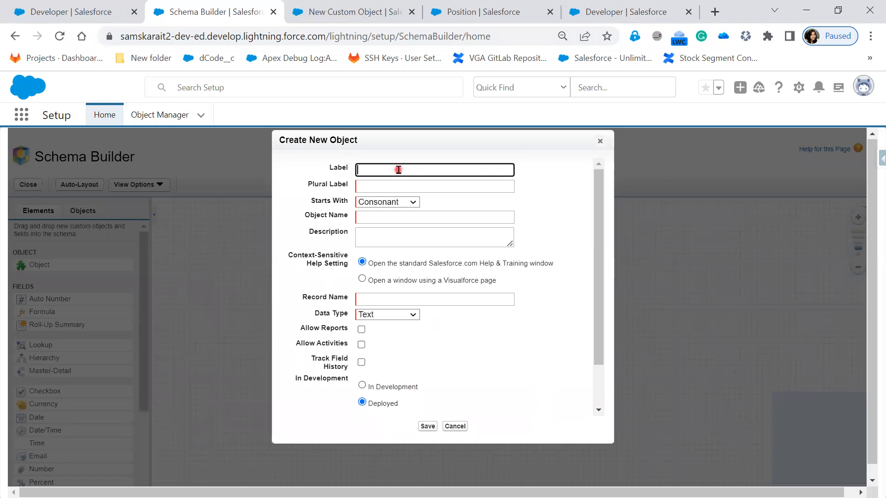
type("Hiring Manager")
key("Tab")
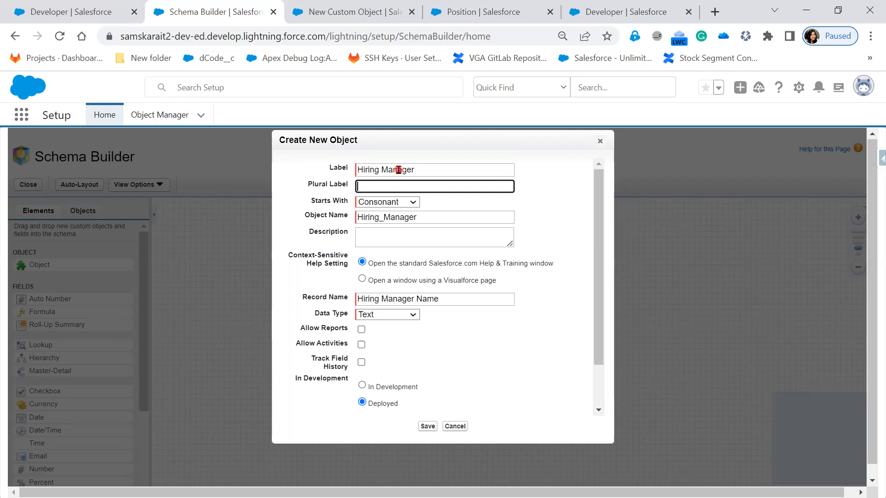
type("Hiring managers")
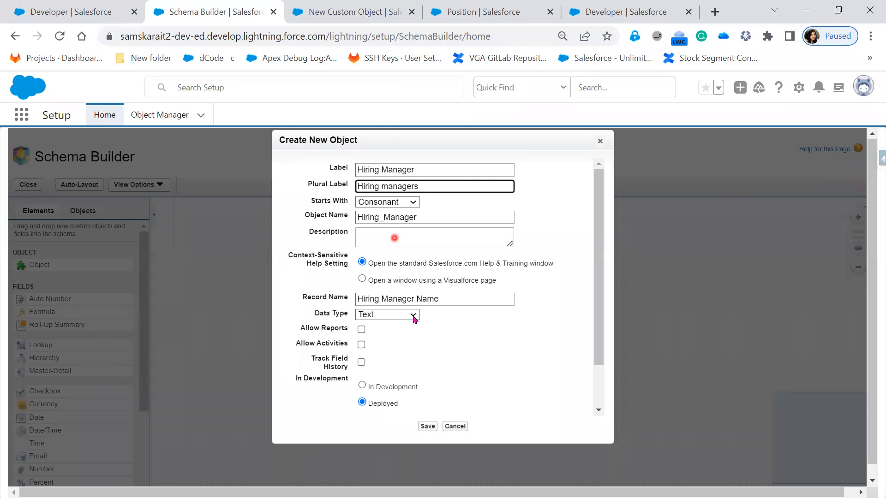
Step: Enable Allow Reports, Allow Activities and Track Field History for the new object
left_click(361, 330)
left_click(362, 345)
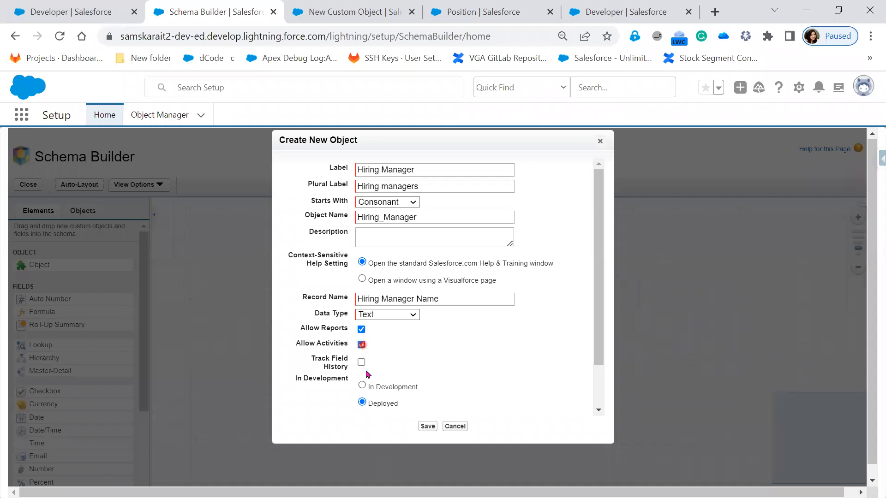
left_click(361, 363)
Step: Keep the object Deployed and add the Google Docs, Notes, and Attachments related list to the default page layout
scroll(400, 366, "down", 2)
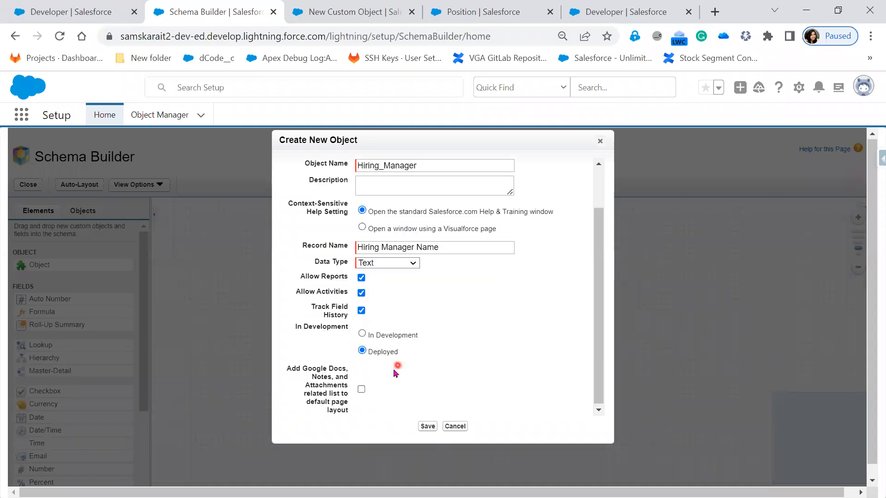
left_click(361, 329)
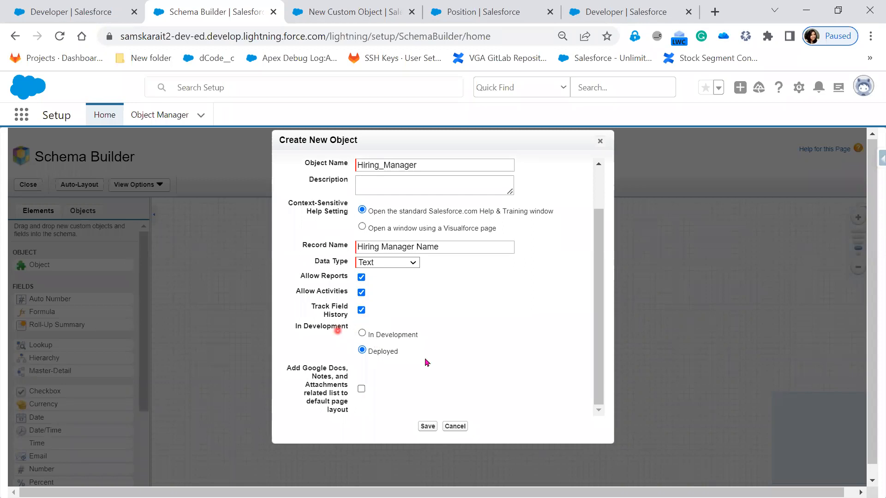
left_click(367, 349)
left_click(362, 390)
left_click(417, 372)
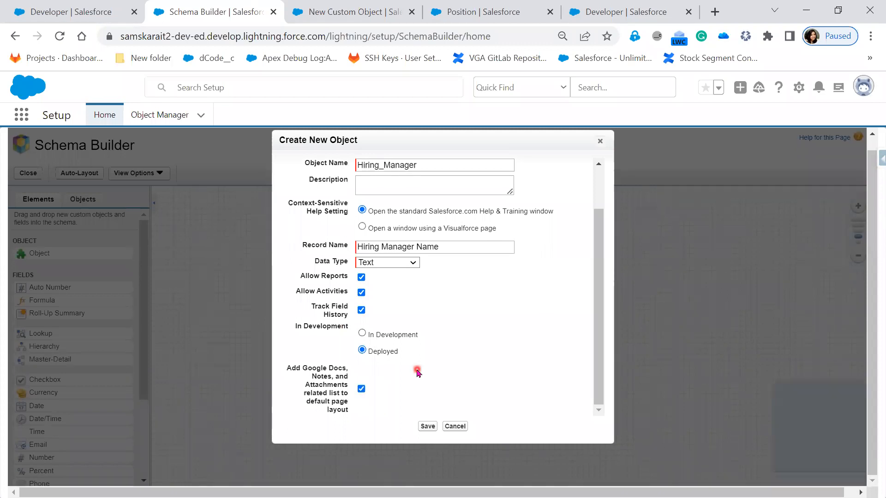
Step: Compare the dialog's options with the Object Creation Options in the New Custom Object form
scroll(420, 351, "up", 2)
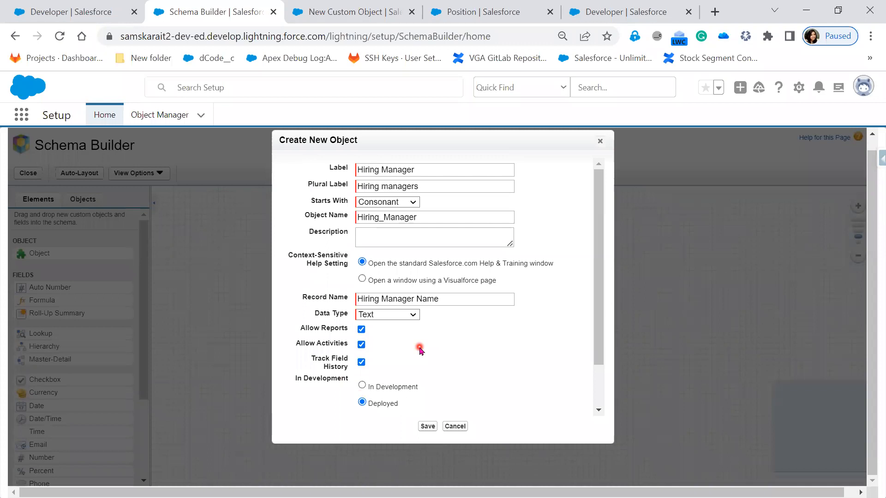
scroll(420, 349, "down", 2)
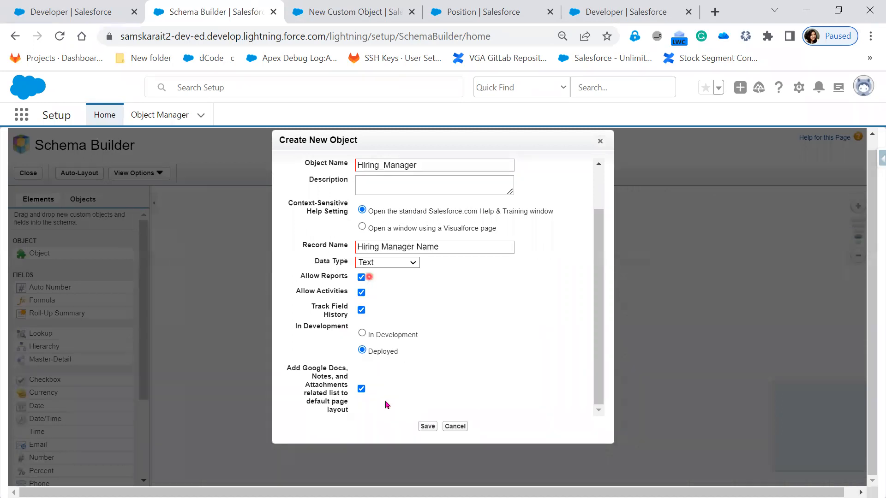
left_click(323, 11)
scroll(35, 445, "down", 5)
triple_click(35, 444)
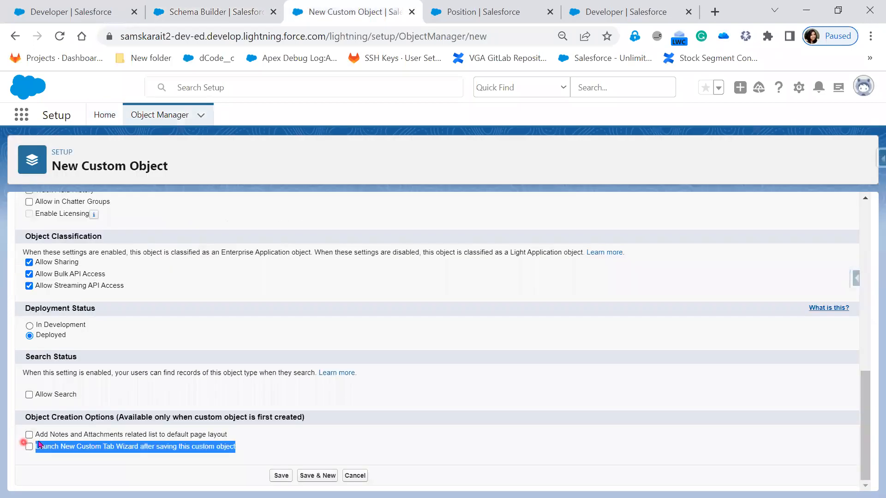
right_click(189, 454)
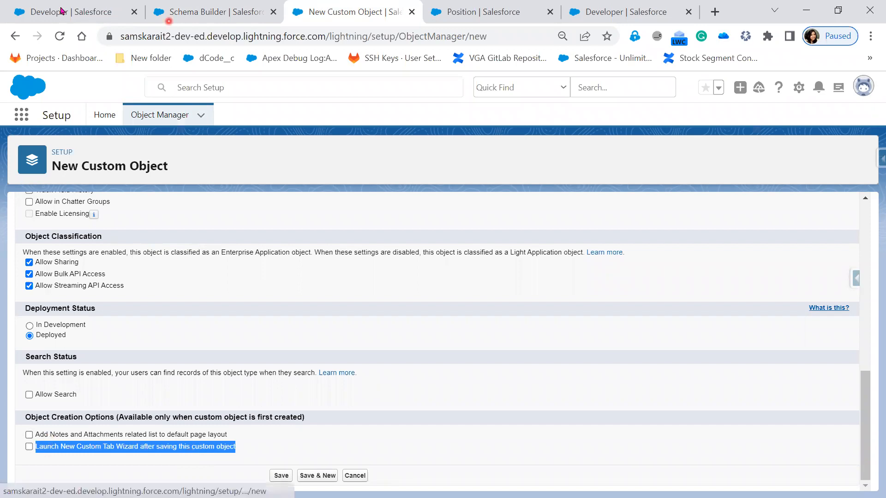
left_click(216, 11)
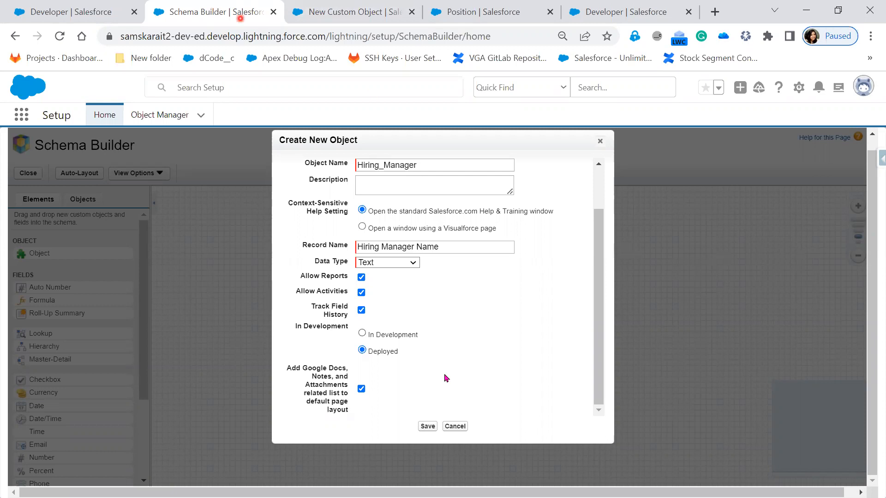
Step: Review the completed Create New Object settings
left_click(439, 400)
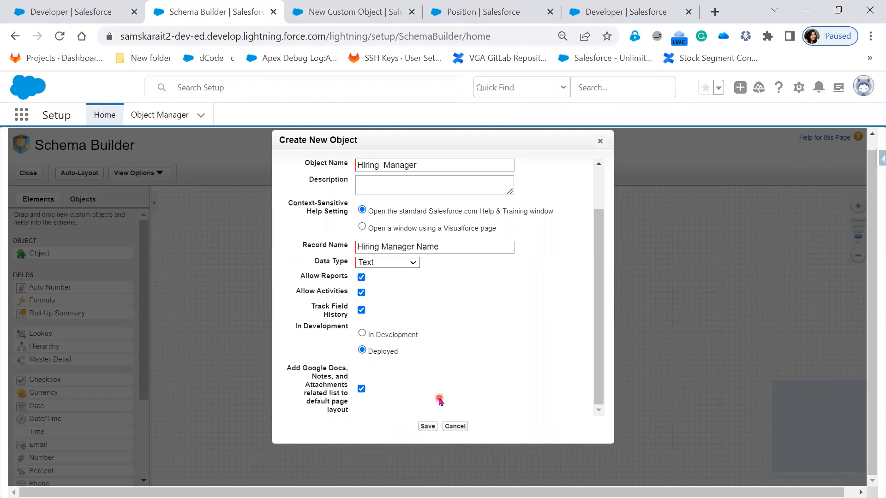
left_click(341, 390)
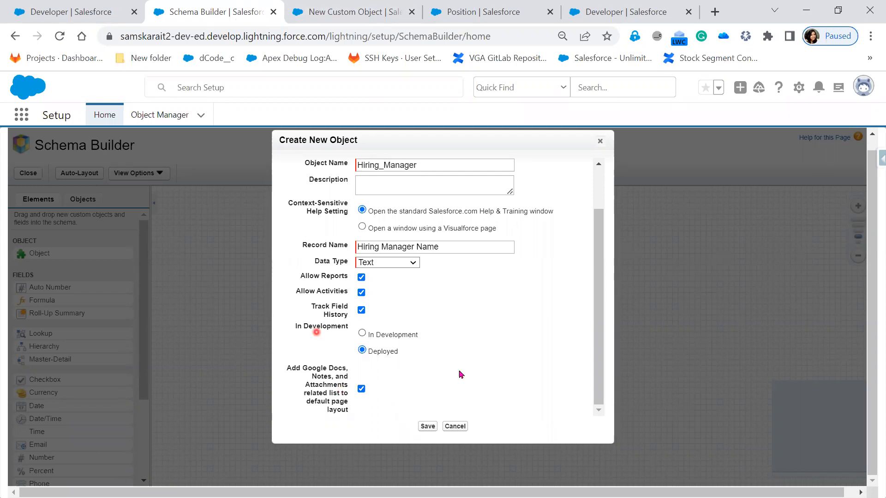
left_click(389, 376)
scroll(459, 221, "up", 2)
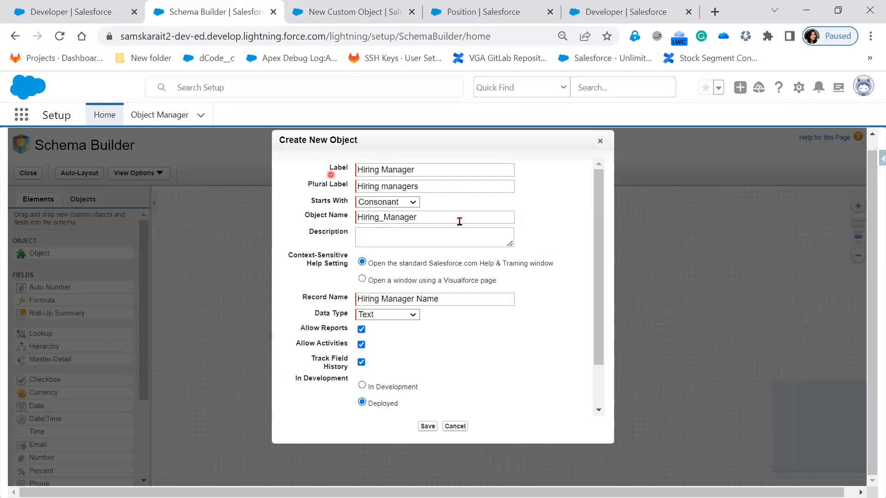
left_click(424, 351)
left_click(381, 333)
scroll(391, 360, "down", 1)
left_click(392, 355)
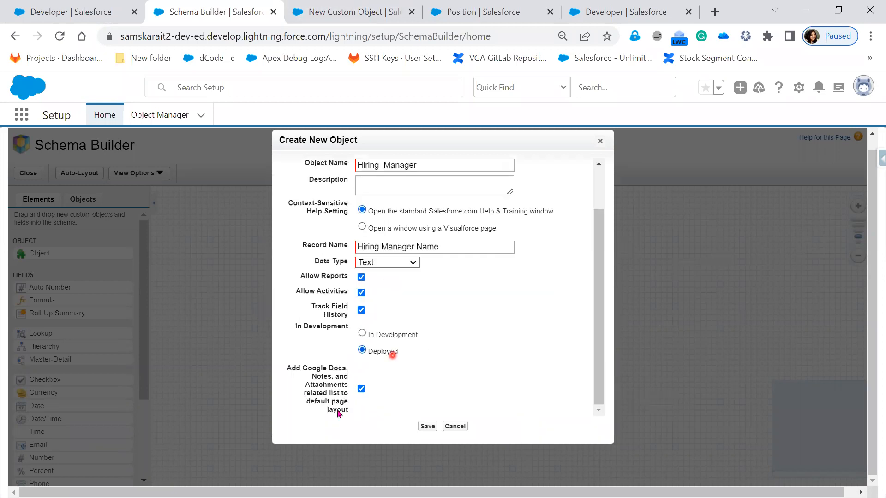
left_click(409, 382)
left_click(352, 414)
Step: Save the Hiring Manager object
left_click(302, 356)
left_click(362, 361)
key("ctrl+Tab")
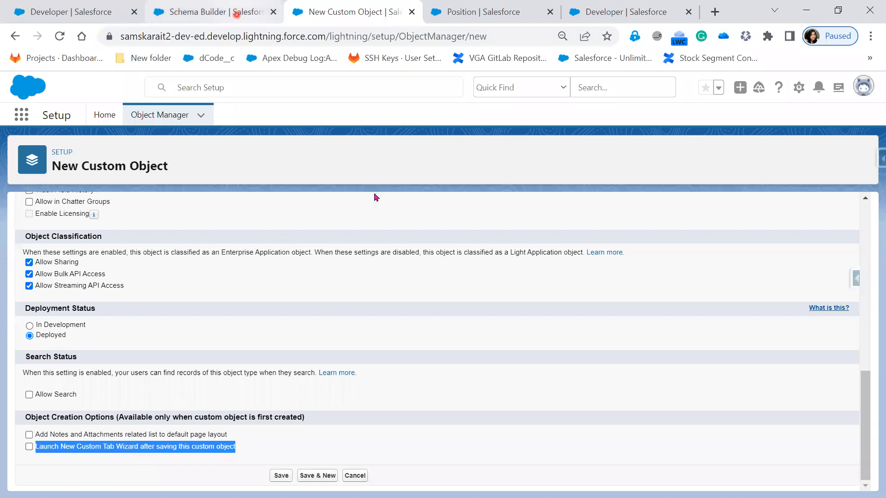
key("ctrl+shift+Tab")
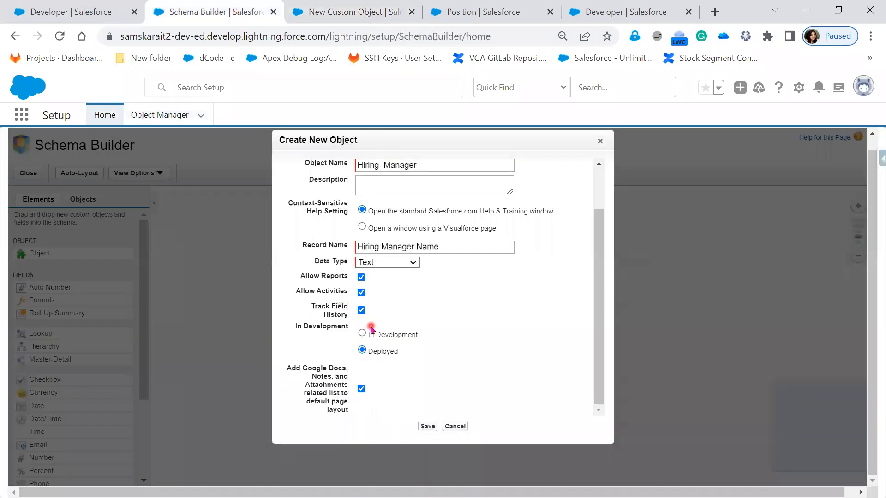
left_click(427, 427)
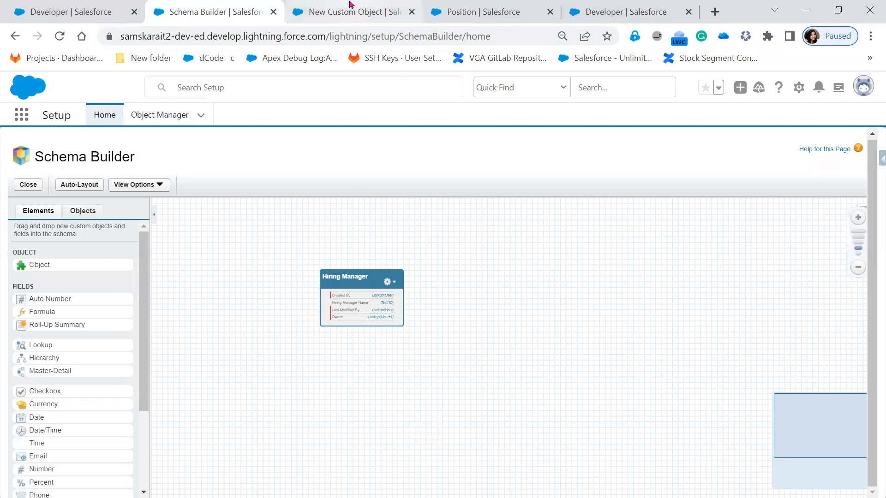
Step: Search Object Manager for the Hiring Manager object, open its details, and return to Schema Builder
key("ctrl+Tab")
left_click(149, 120)
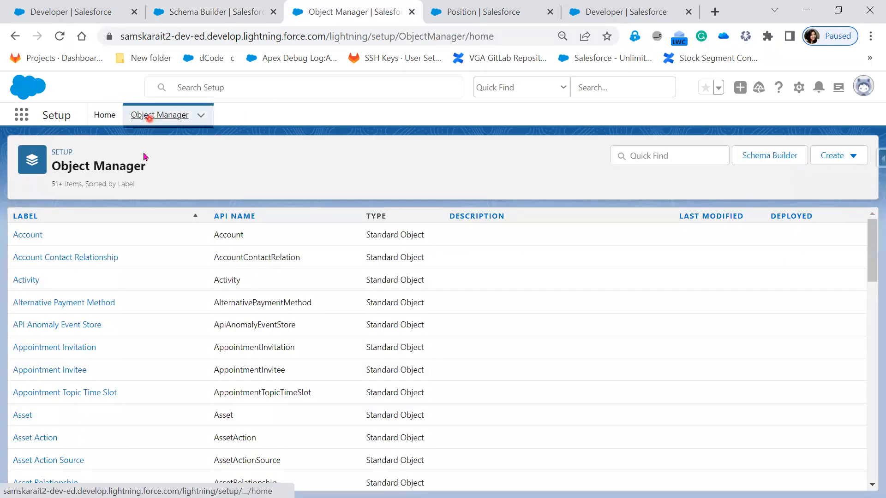
left_click(645, 158)
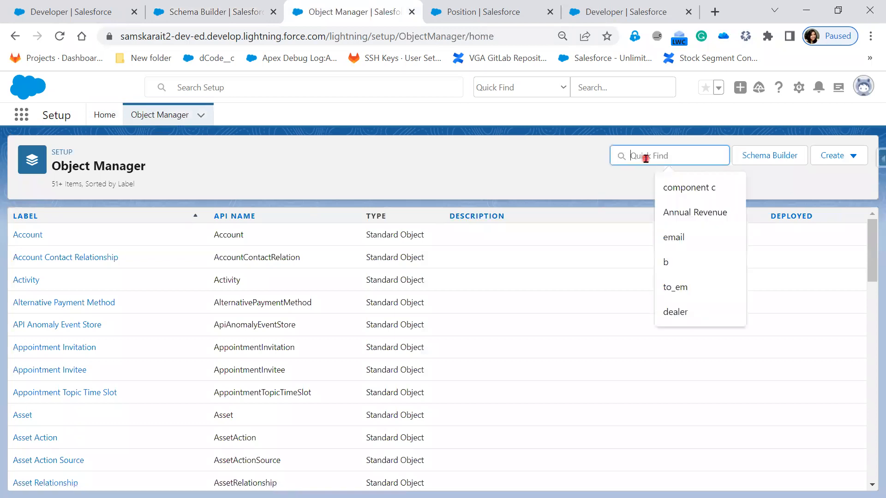
type("hi")
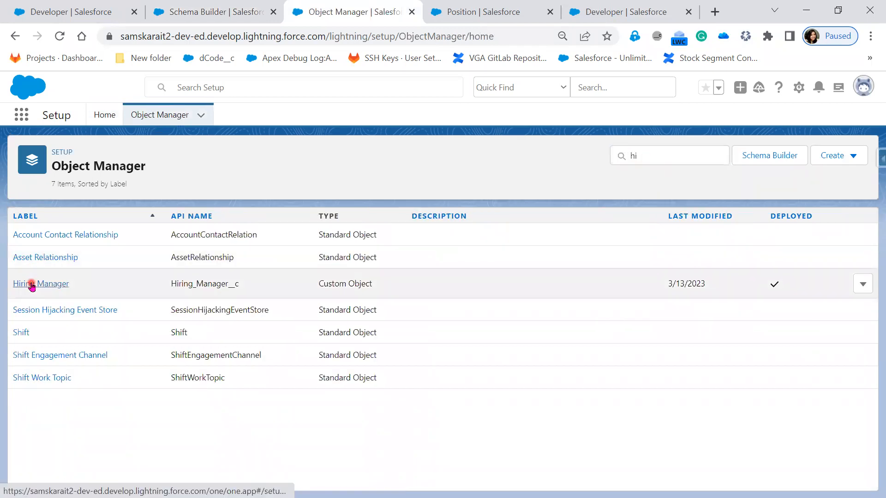
left_click(32, 285)
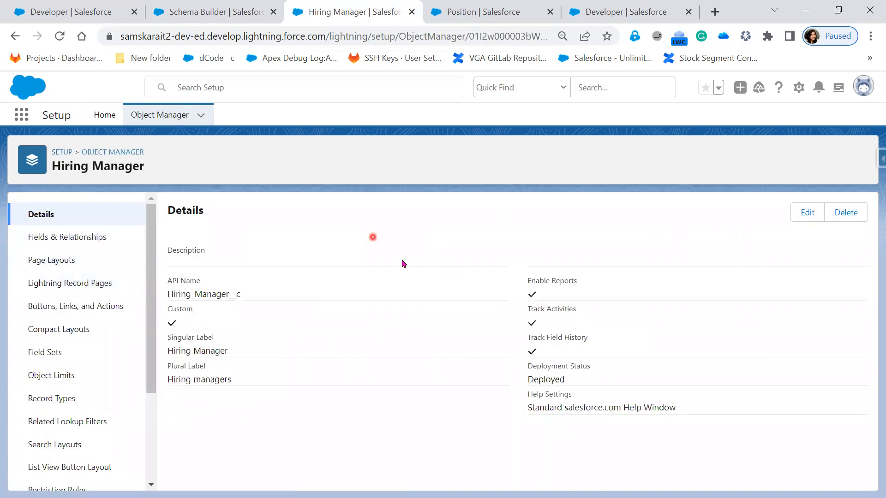
left_click(238, 36)
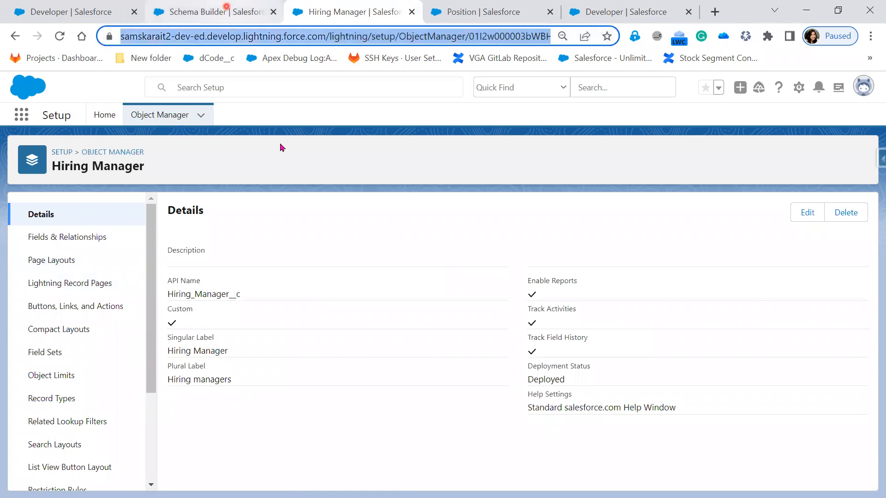
left_click(227, 6)
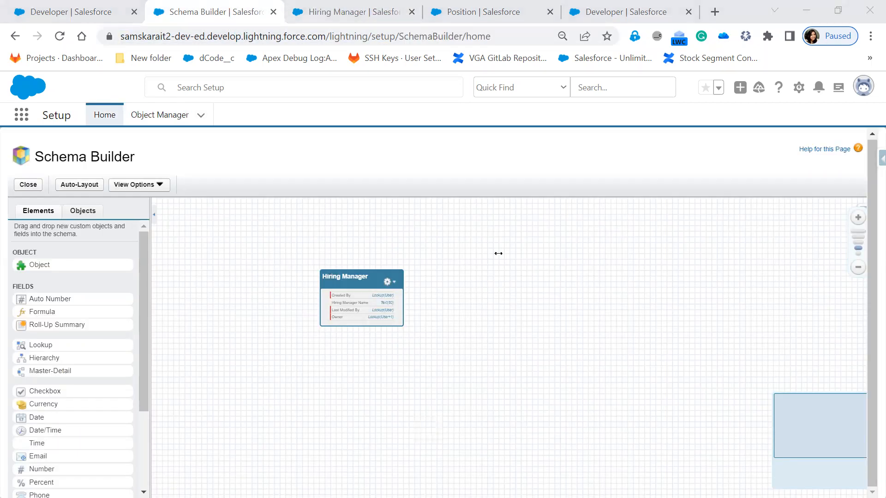
Step: Write an on-screen note reading Object and Table : hiring_manager__C over the canvas
left_click(498, 253)
type("Obje")
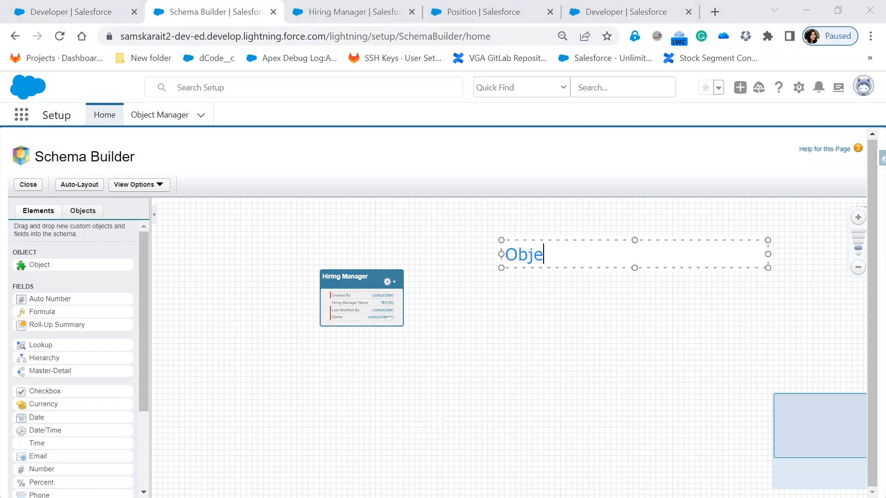
type("ct")
key("Return")
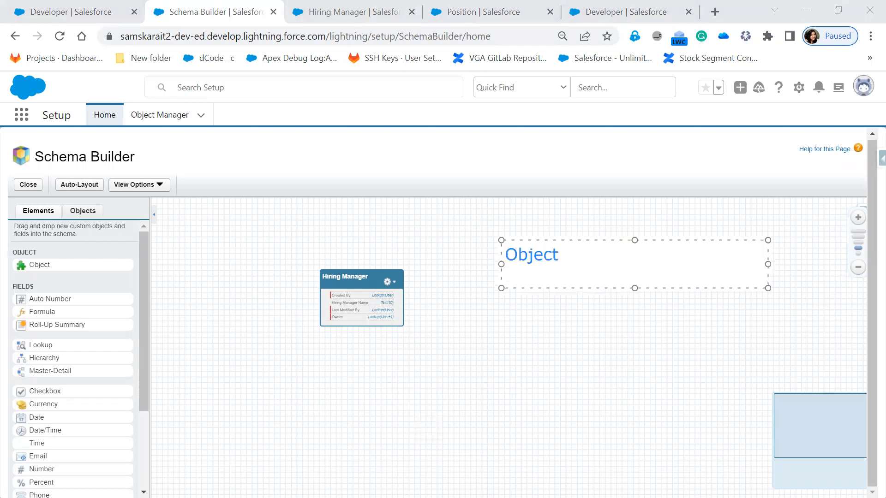
type("Table : hiring_")
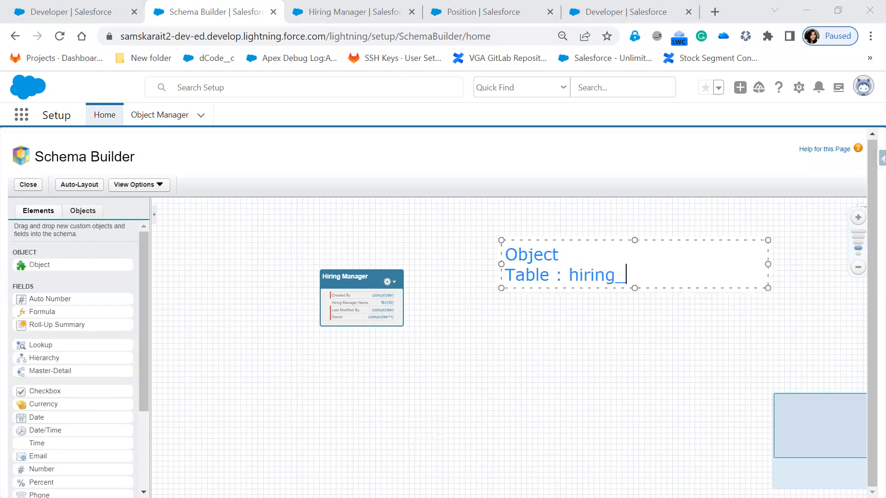
type("manager")
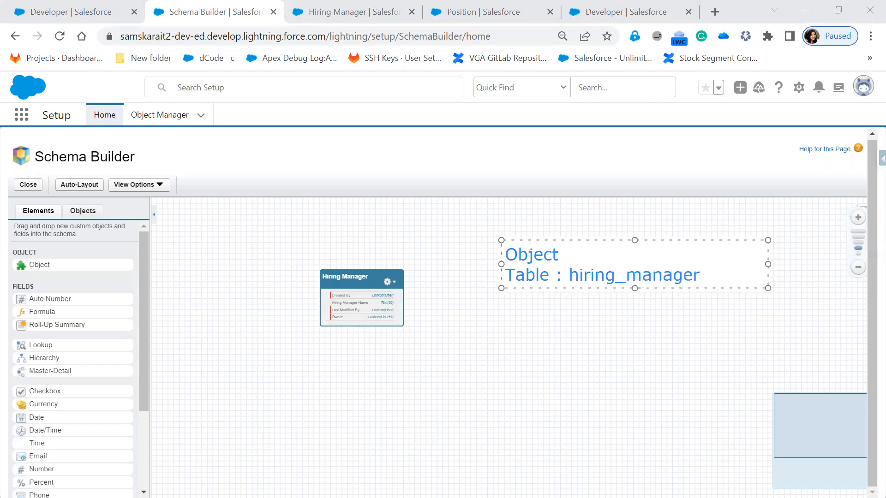
type("__C")
key("Return")
Step: Add the lines Fields : 5 Fields and Business Logic to the on-screen note
type("Fields")
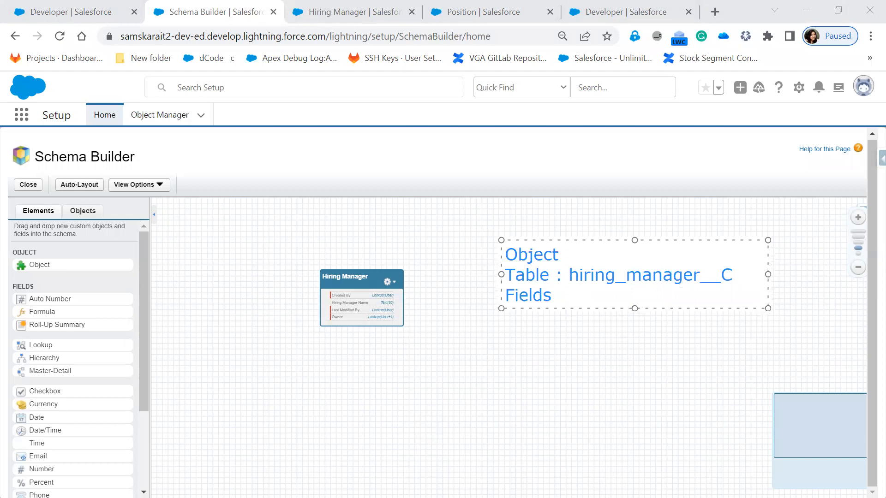
type(" : 5 Fields")
key("Return")
type("B")
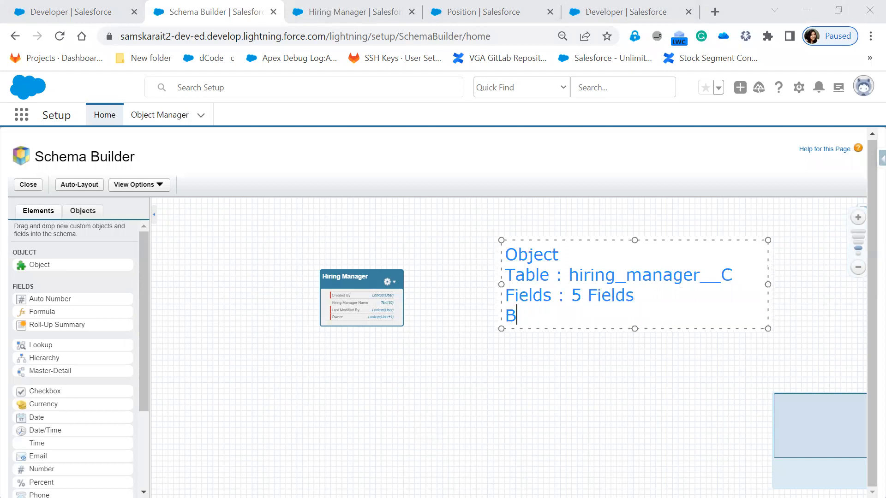
type("usiness")
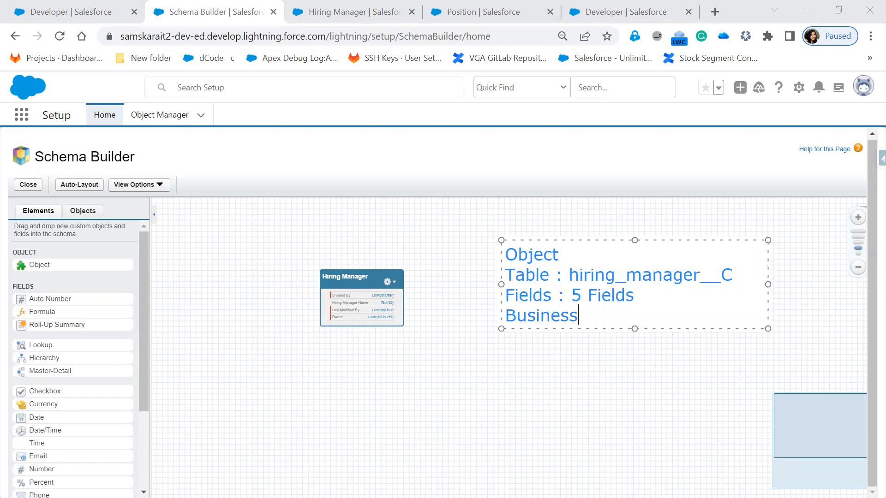
type(" Logic")
Step: Capitalize the table name in the note to Hiring_manager__C
left_click(586, 268)
key("BackSpace")
type("H")
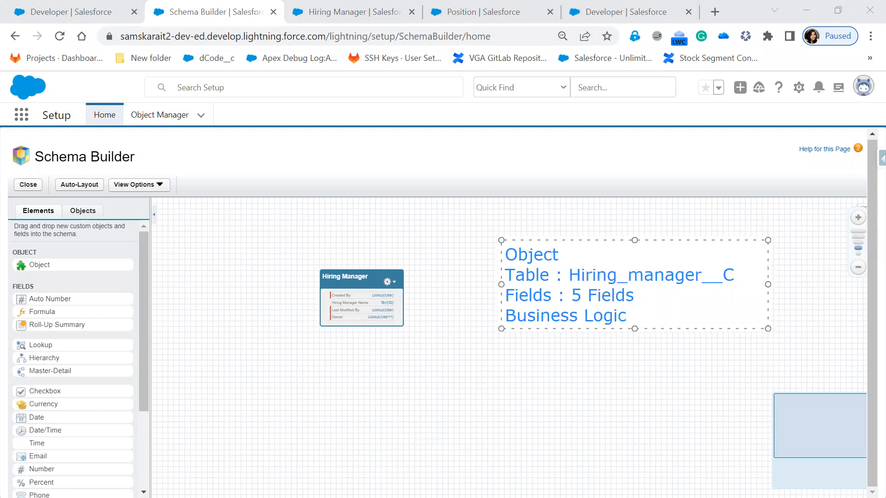
Step: Capitalize the M of Manager in the note's table name to read Hiring_Manager__C
left_click(624, 263)
key("Delete")
type("M")
Step: Append Hiring_Manager__C to the note's Business Logic line and widen the note so the line fits
left_click_drag(731, 275, 606, 275)
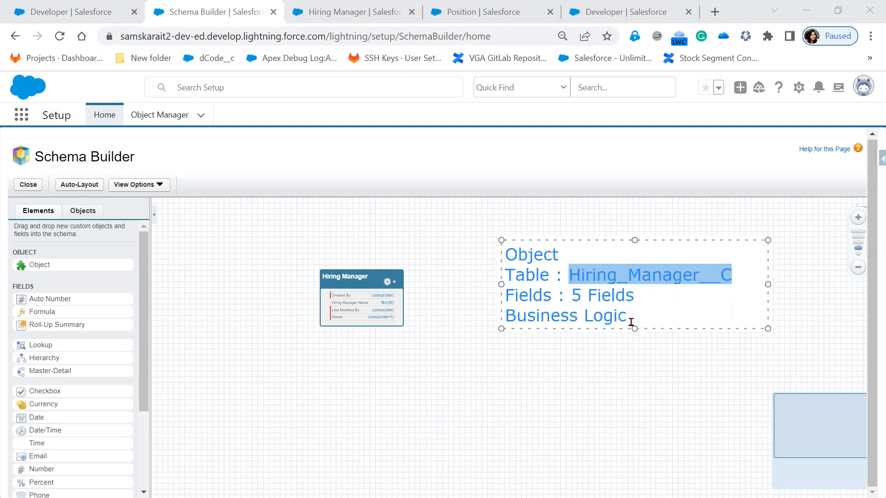
left_click(633, 316)
key("Return")
type("Hiring_Manager__C")
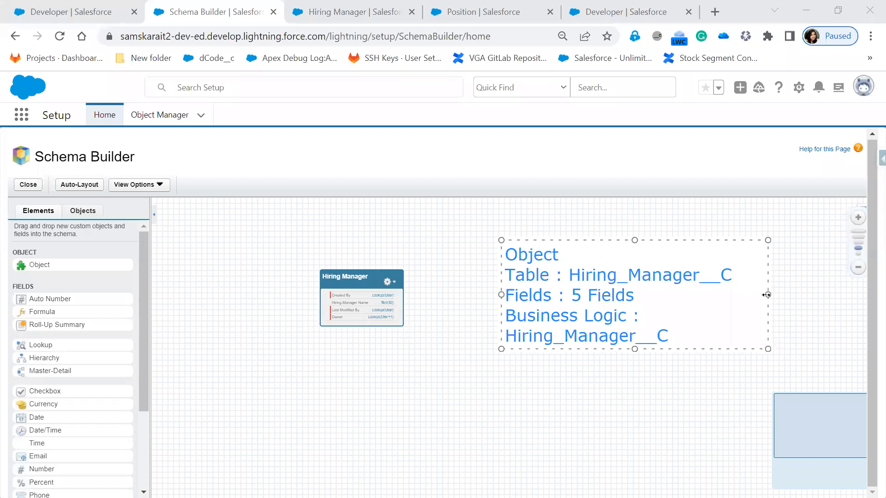
left_click_drag(839, 295, 835, 292)
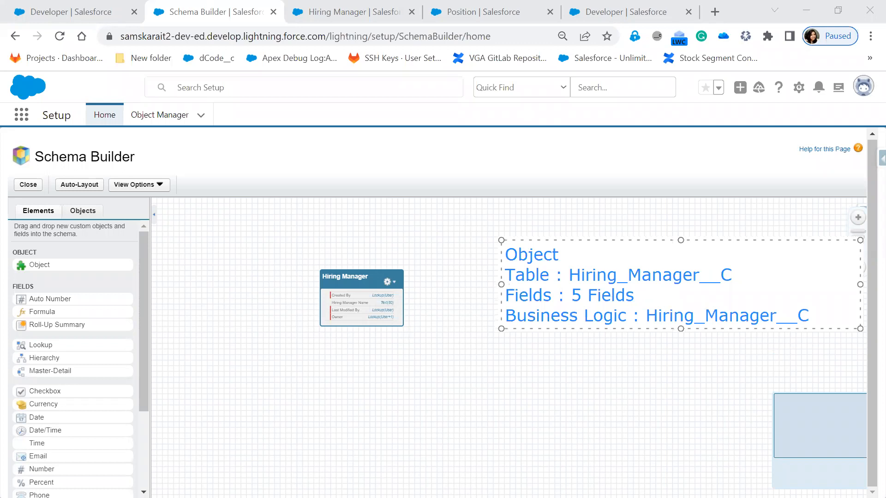
key("r")
left_click(510, 366)
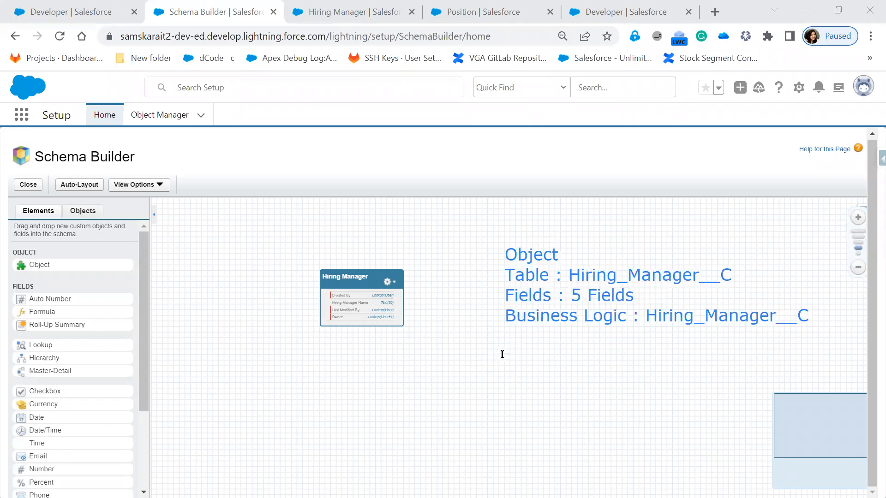
Step: Add a second, red note reading Tab ----> X below the existing annotation
left_click(500, 344)
type("Ta")
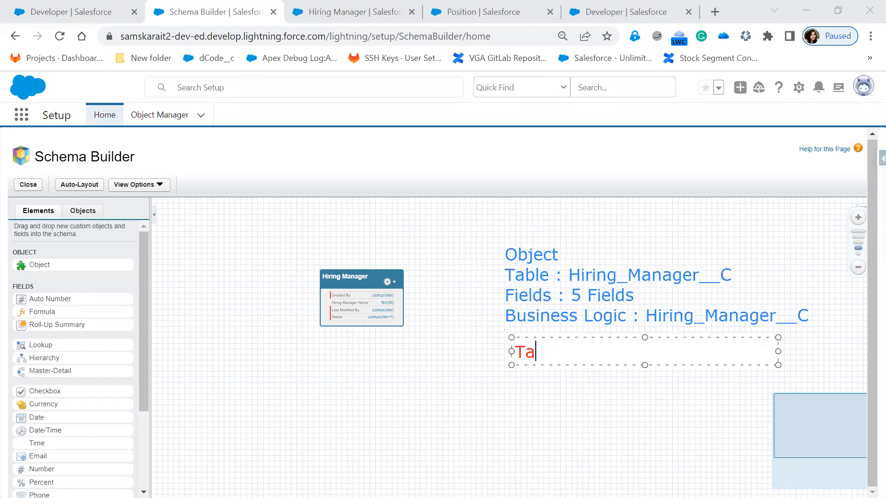
type("b ----> X")
key("Escape")
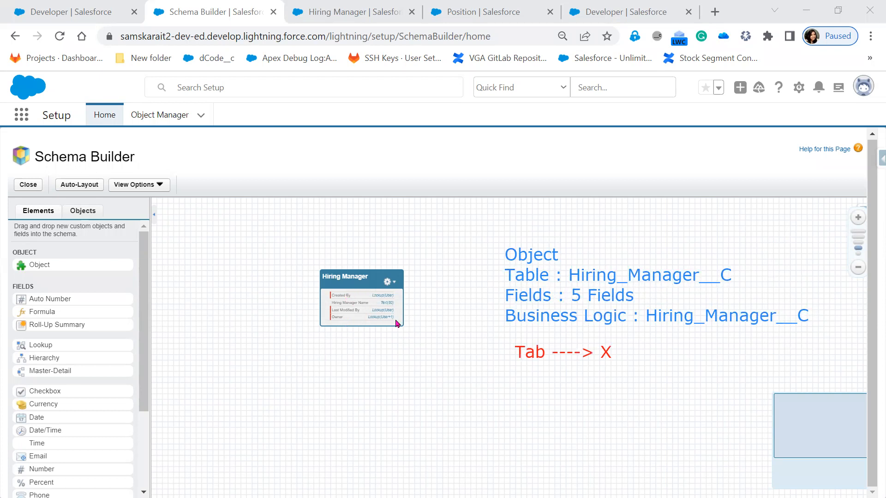
Step: Review the use-case slide listing the custom fields required for the Hiring Manager object
key("alt+Tab")
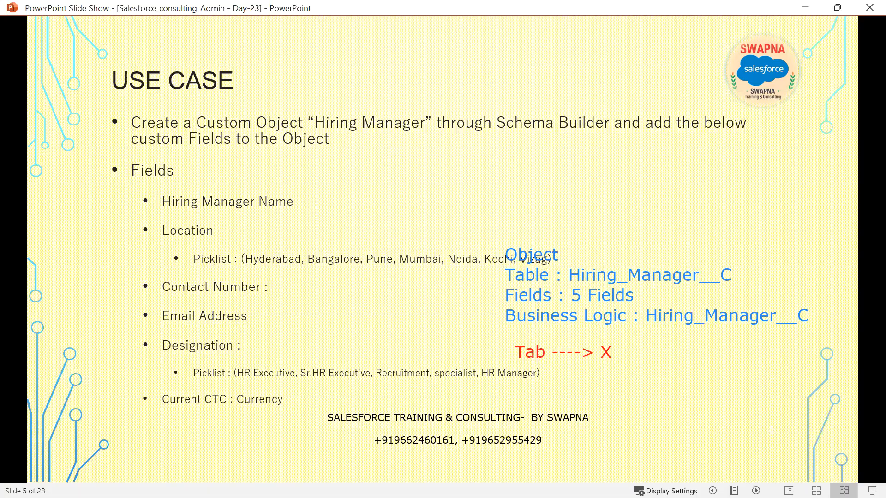
key("alt+Tab")
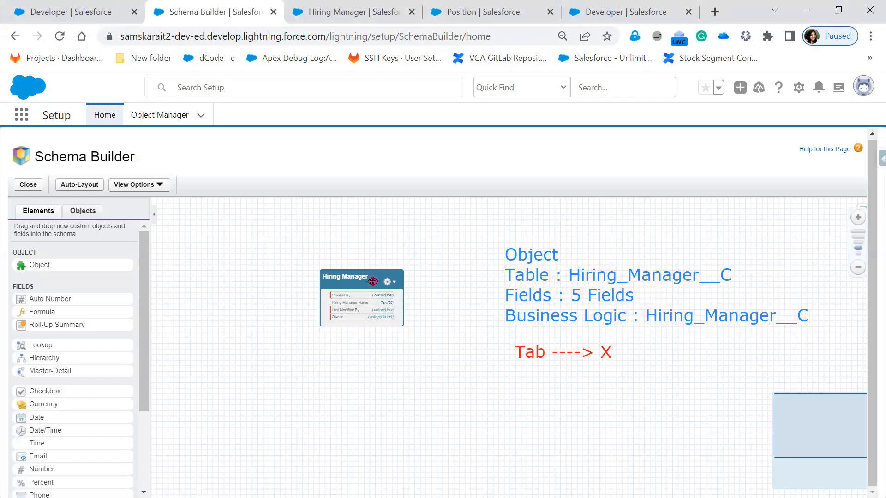
left_click_drag(857, 243, 858, 237)
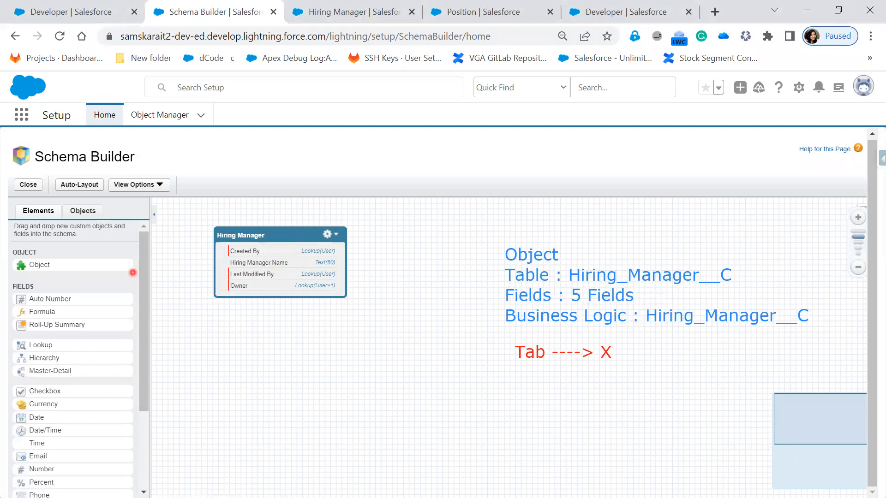
key("alt+Tab")
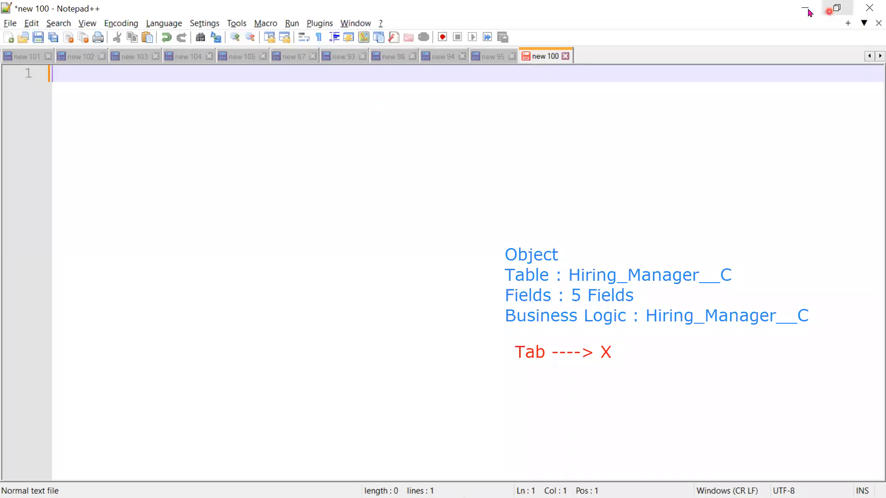
key("alt+Tab")
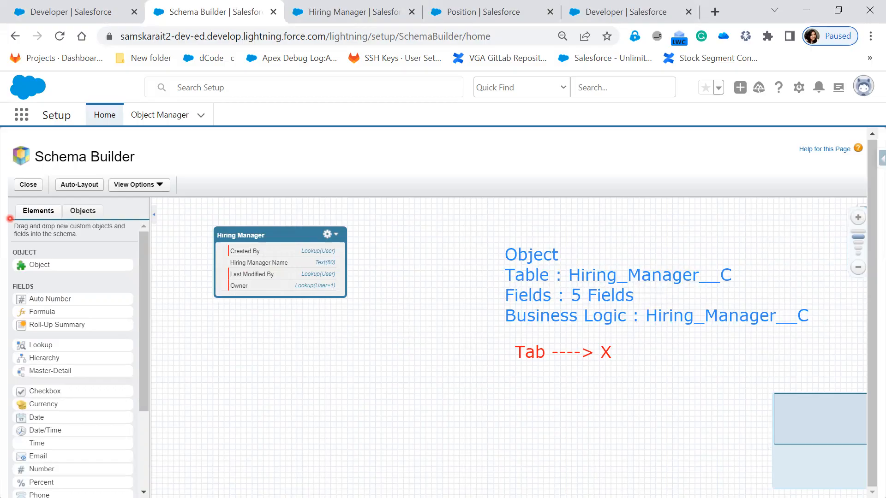
key("alt+Tab")
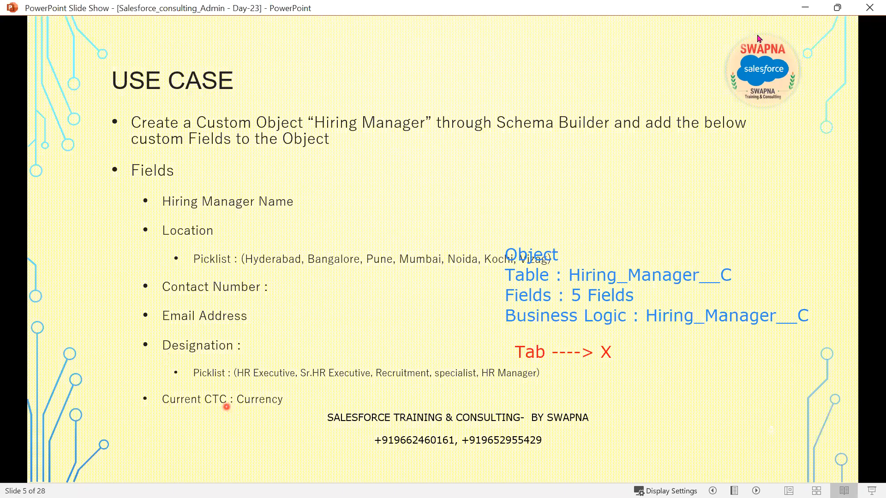
left_click(793, 10)
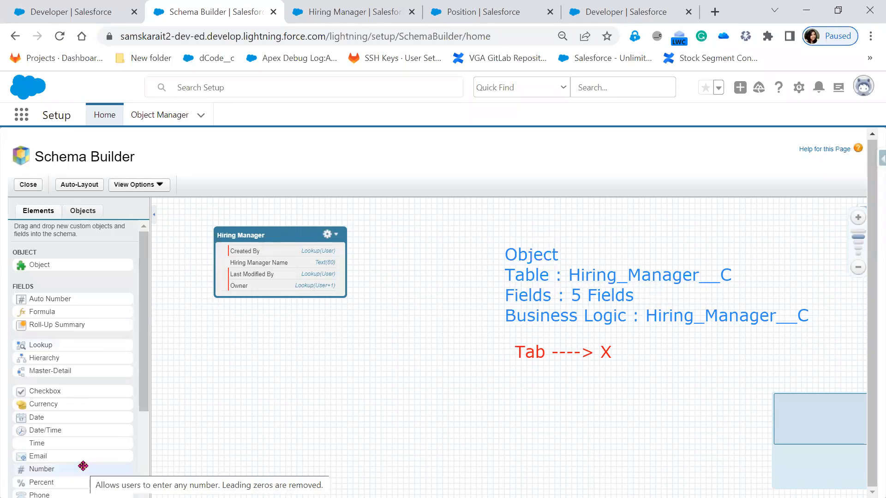
Step: Drop a new Picklist field onto the Hiring Manager object and label it Location
scroll(83, 466, "down", 2)
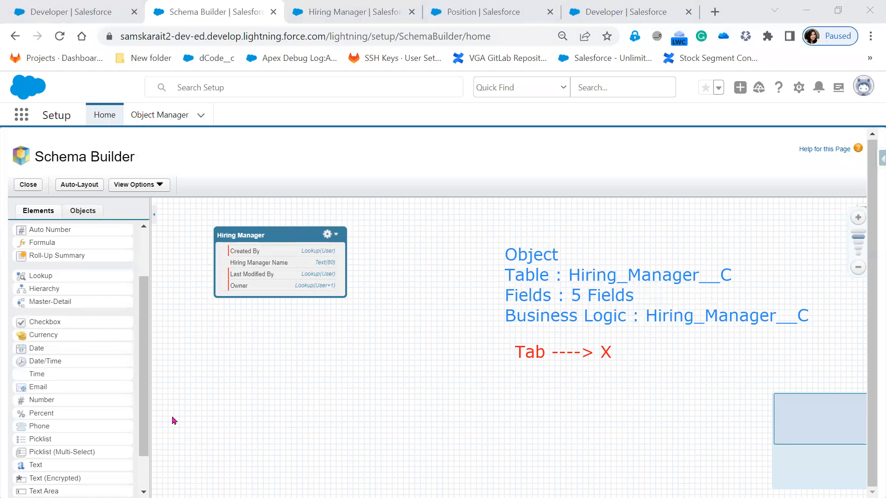
left_click_drag(58, 442, 58, 442)
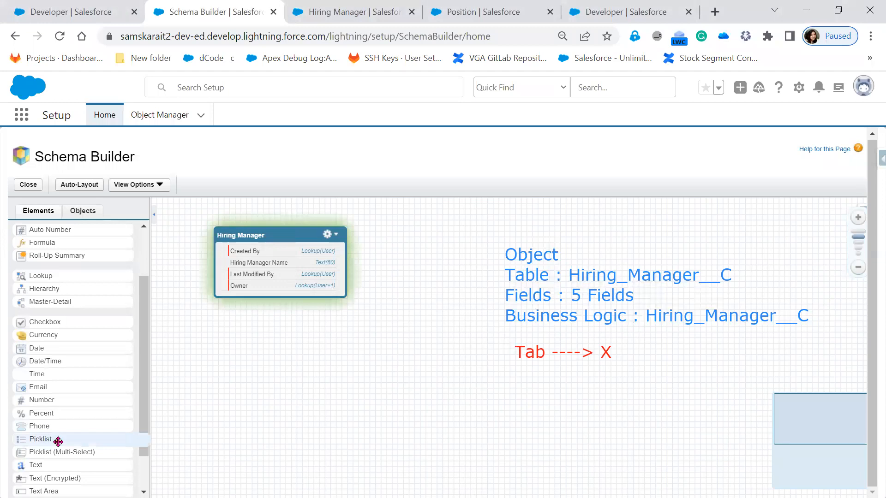
left_click_drag(58, 442, 265, 270)
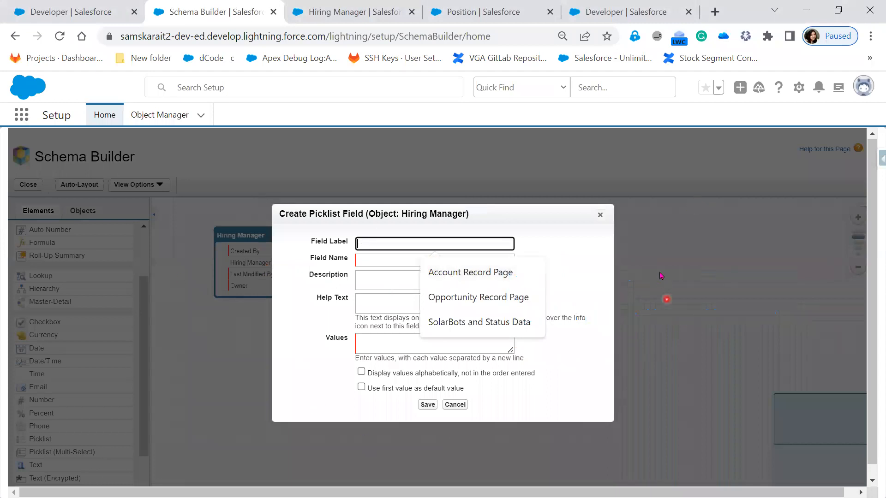
left_click(572, 262)
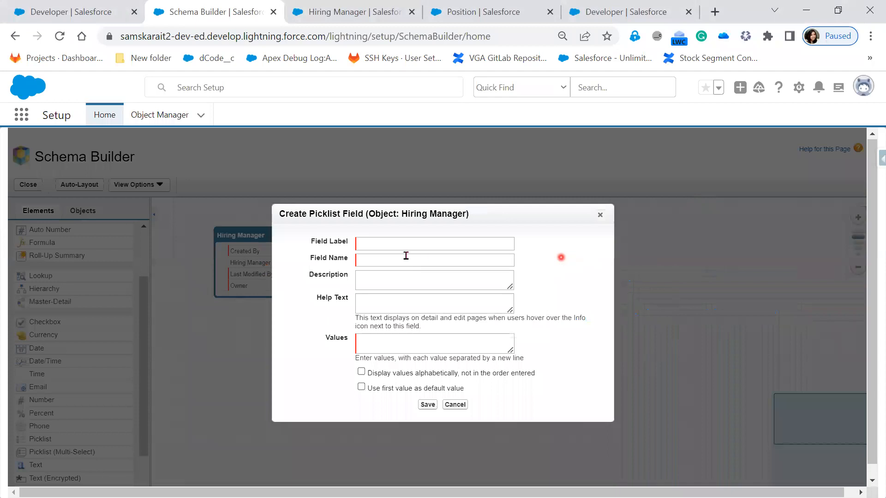
left_click(388, 244)
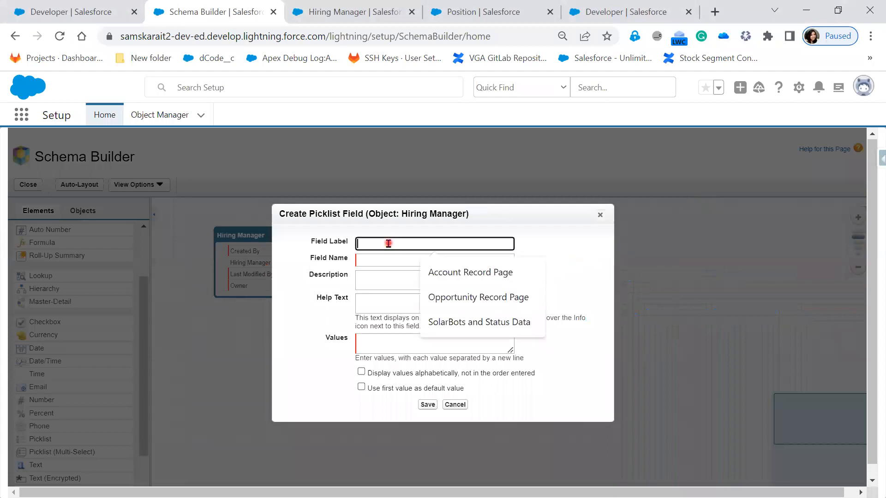
type("Location")
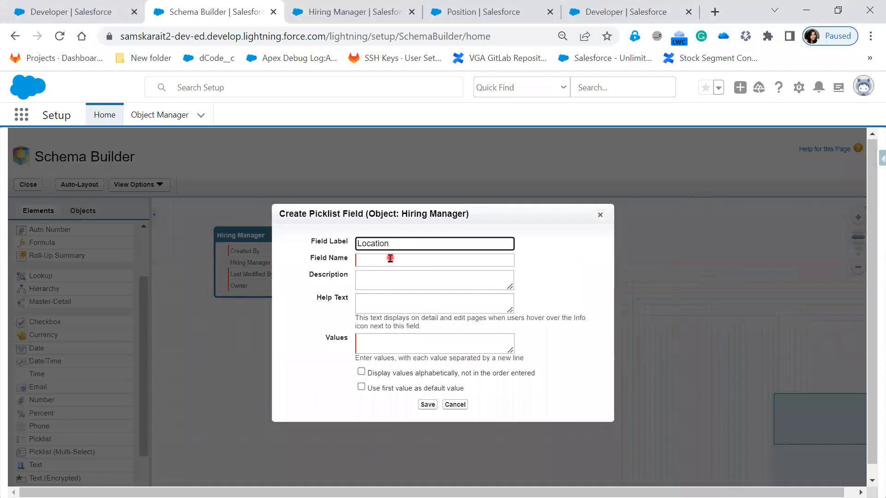
left_click(390, 258)
Step: Enter the picklist values Hyderabad, Chennai, Bangalore, Pune, Mumbai and Vizag, one per line
left_click(378, 308)
left_click(377, 343)
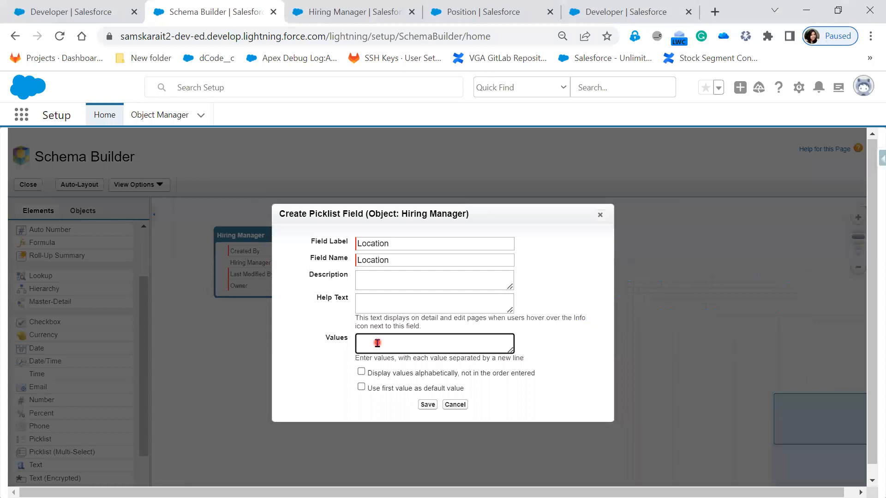
type("Hyderaba")
type("d ")
type("Che")
type("nnai,")
key("Return")
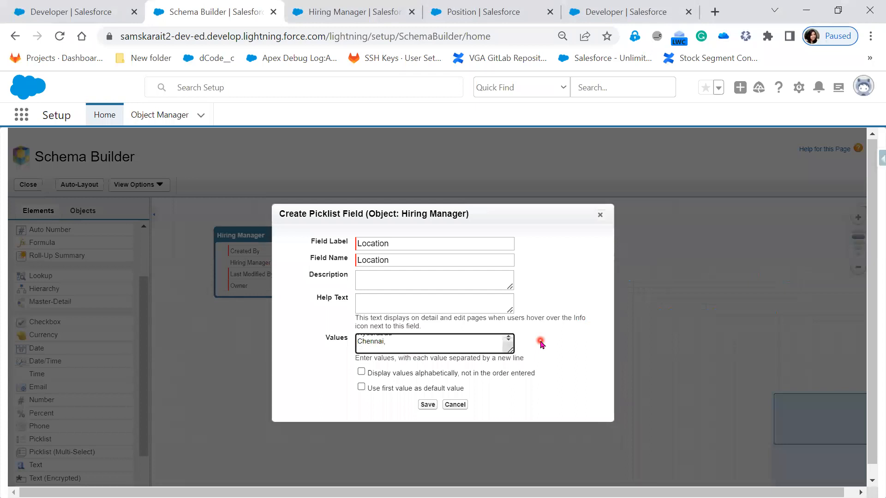
key("BackSpace")
key("BackSpace")
key("Return")
type("Bangalore")
key("Return")
type("Pune")
key("Return")
type("Mumb")
type("i")
key("Return")
key("BackSpace")
key("BackSpace")
type("ai")
key("Return")
type("Vizag")
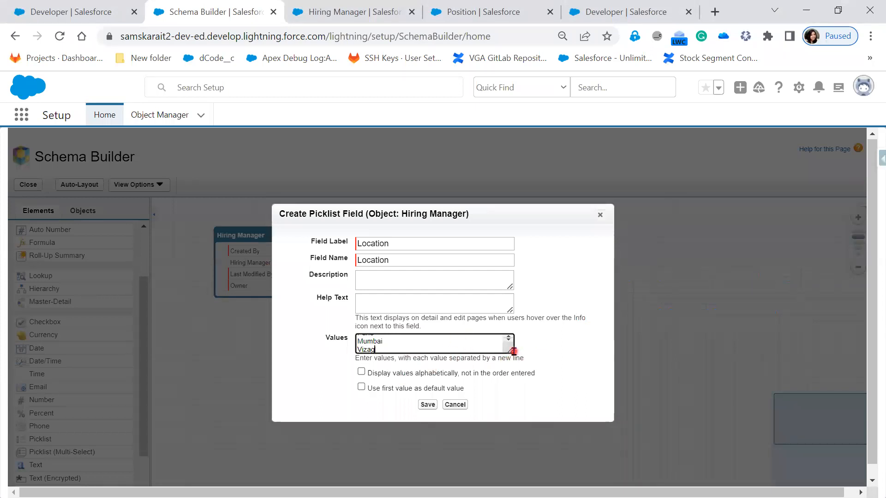
Step: Enable alphabetical display of values and save the Location picklist field
left_click_drag(510, 350, 521, 406)
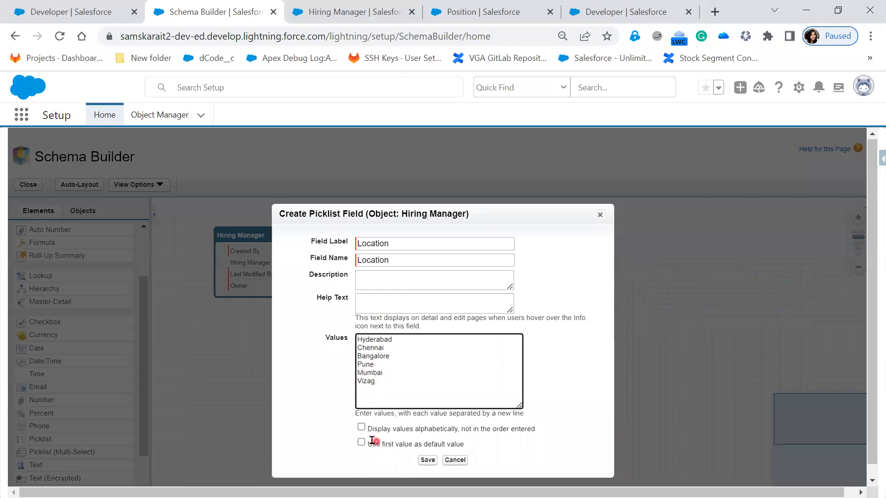
left_click(362, 428)
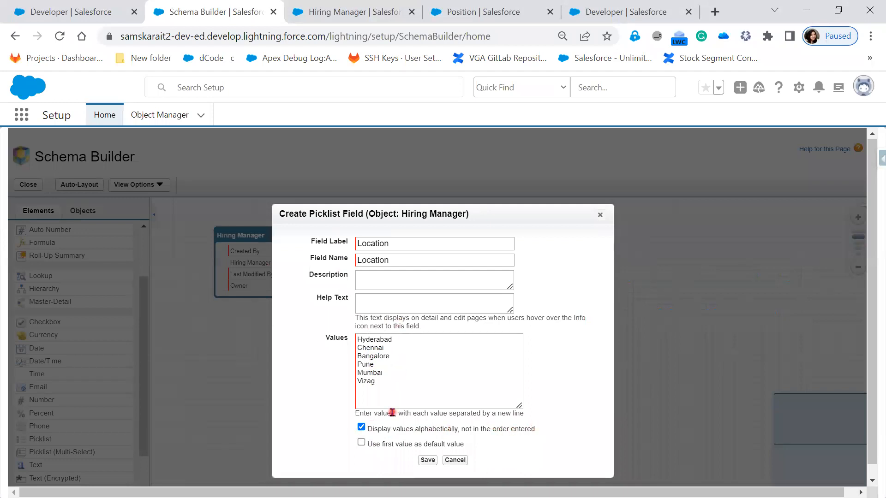
left_click(427, 461)
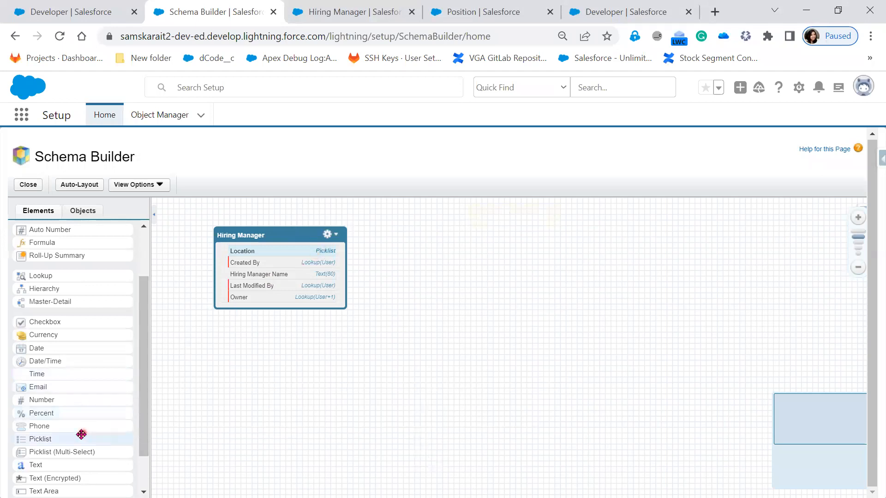
Step: Add a required Phone field labelled Contact Number to the Hiring Manager object
left_click_drag(73, 432, 270, 275)
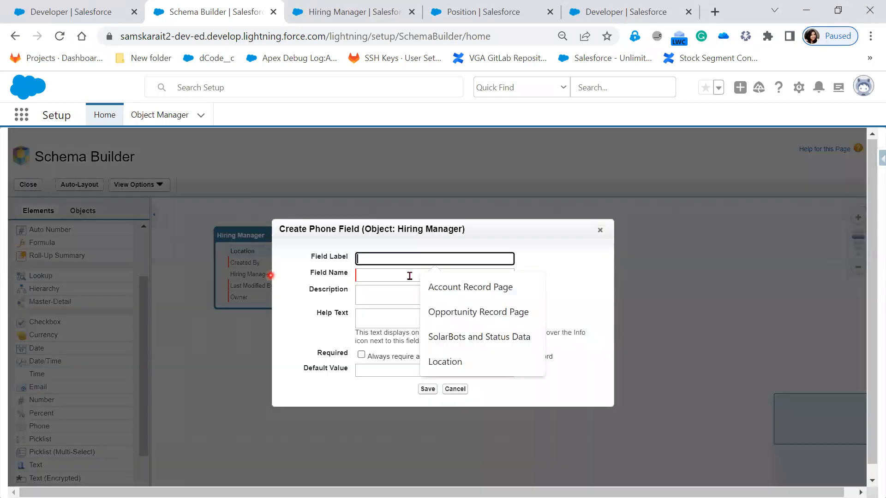
type("Con")
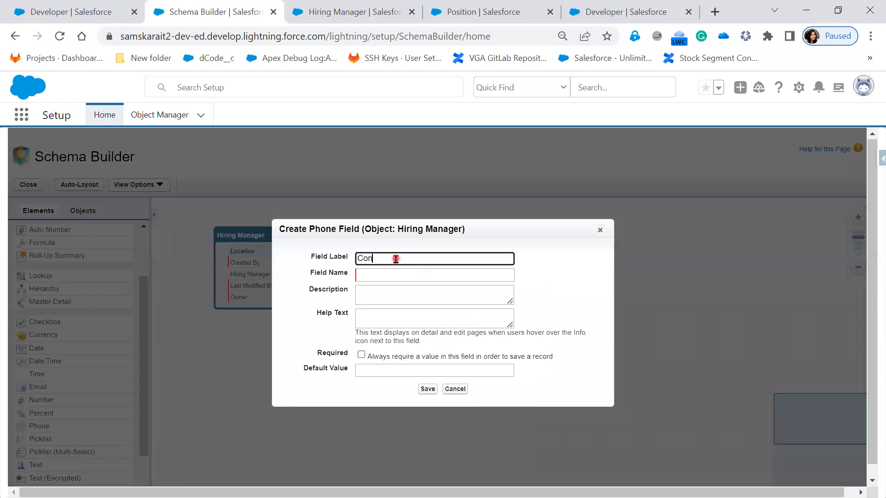
type("tact Nam")
key("Tab")
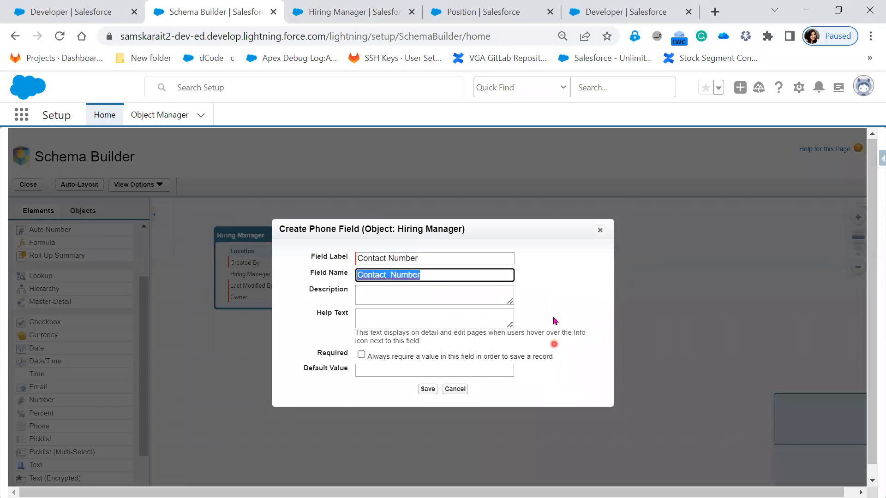
left_click(361, 355)
left_click(426, 391)
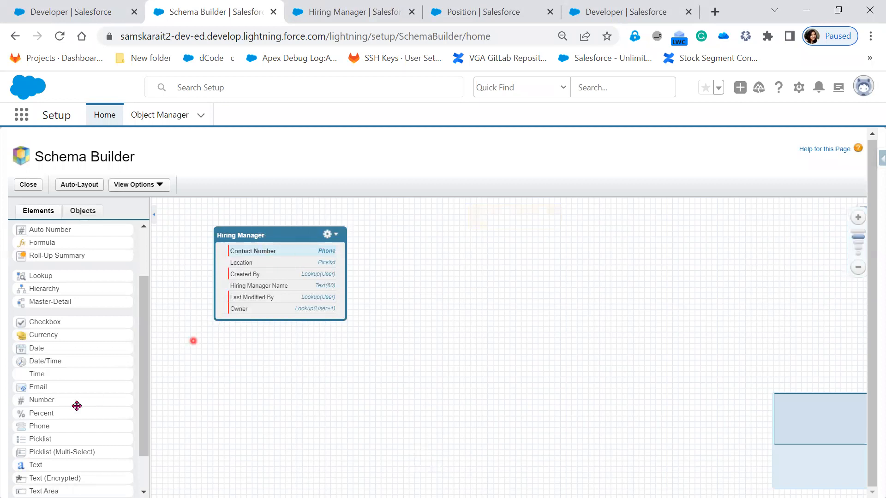
Step: Add a required Email field labelled Email Address to the Hiring Manager object
left_click_drag(65, 387, 233, 283)
type("Email Address")
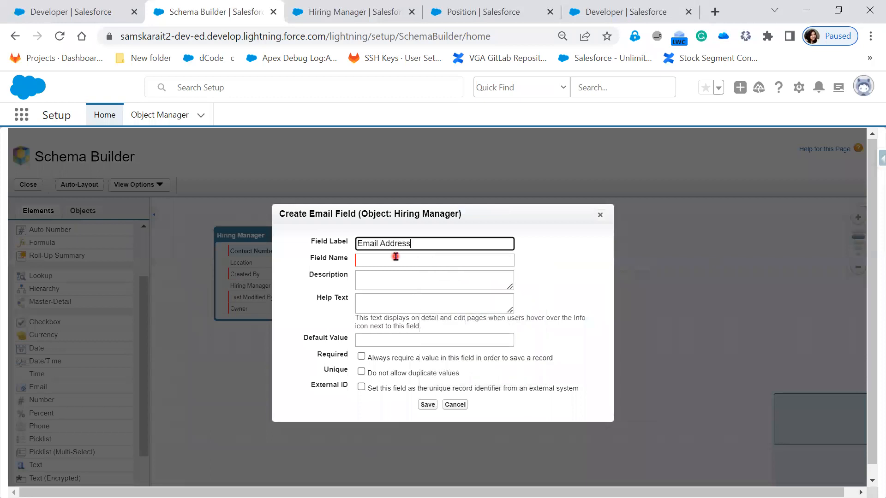
left_click(550, 337)
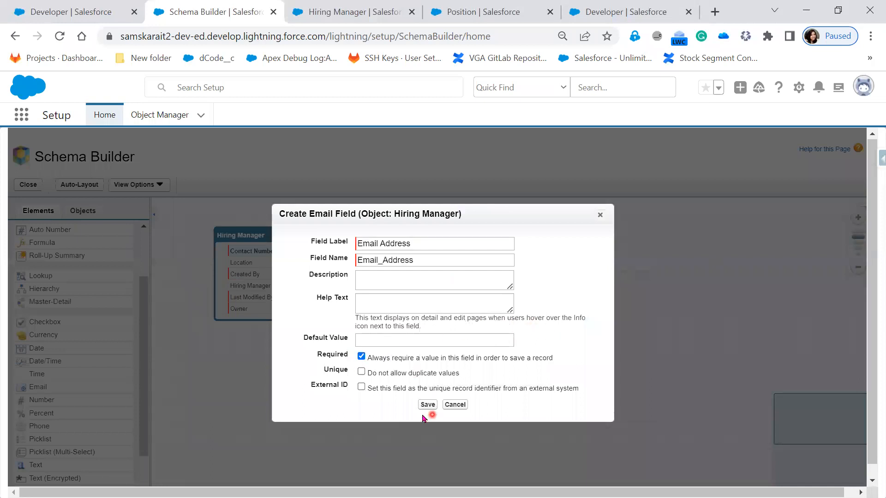
left_click(429, 406)
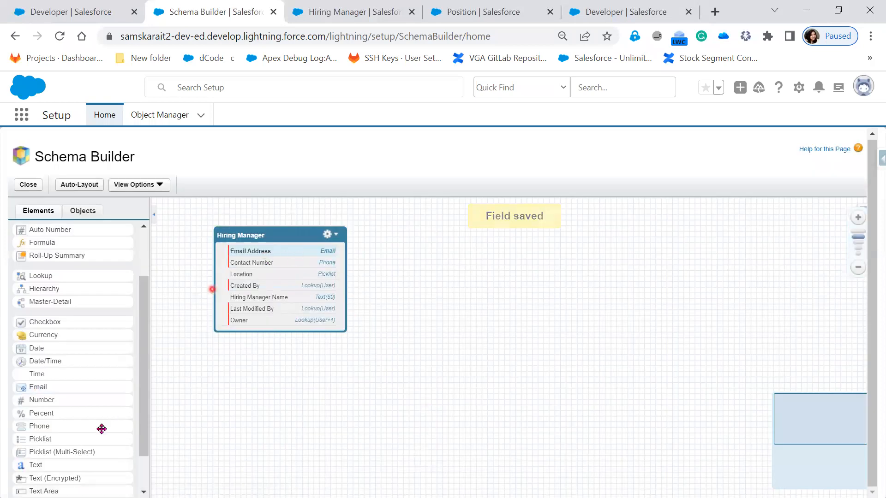
Step: Start a new picklist field on the Hiring Manager object labelled Designation
left_click_drag(57, 445, 266, 276)
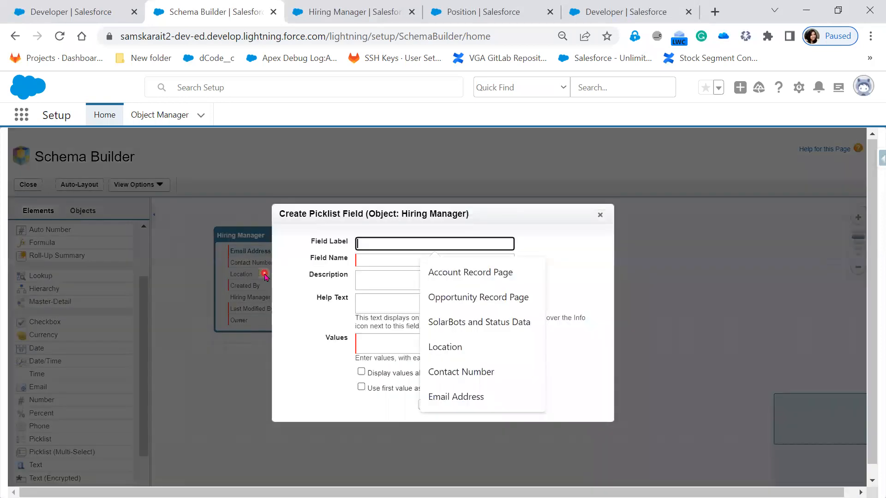
type("Des")
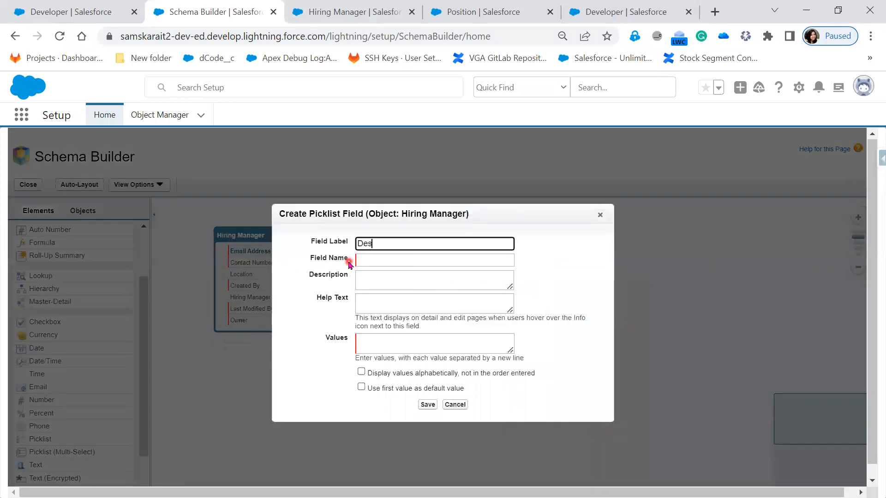
key("Tab")
key("Tab")
key("Tab")
key("Tab")
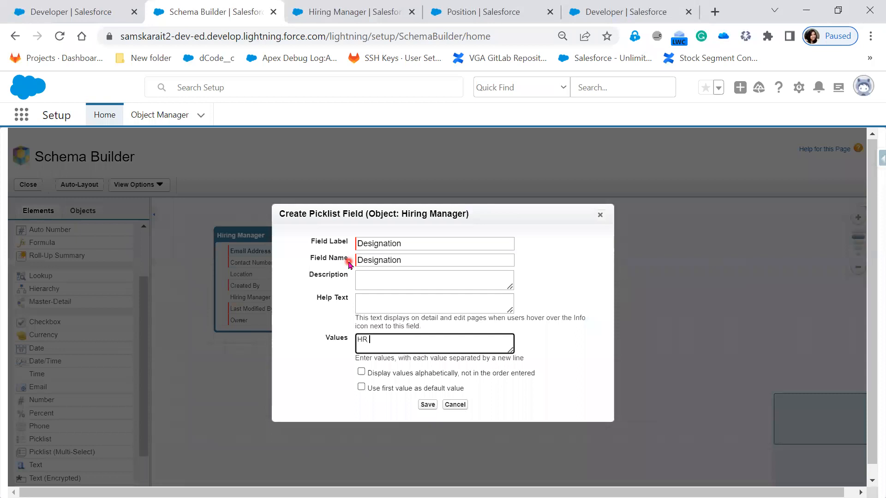
Step: Enter the picklist values HR Executive, Sr.HR Executive, Recruitment, Specialist and HR Manager, one per line
type("HR Executive Sr.HR Executive")
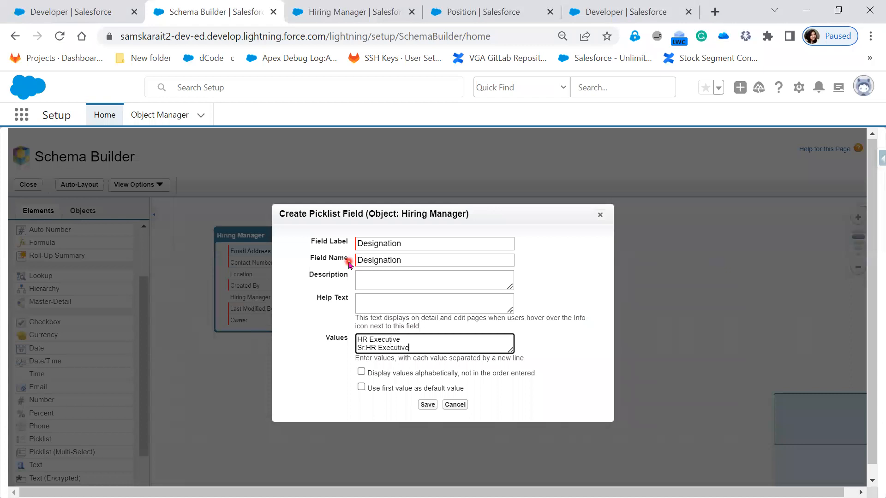
key("Return")
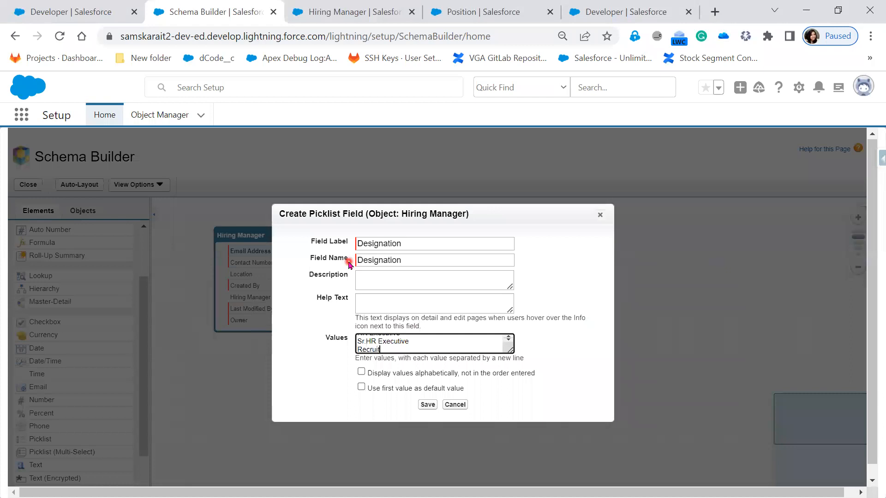
type("Recruitment")
key("Return")
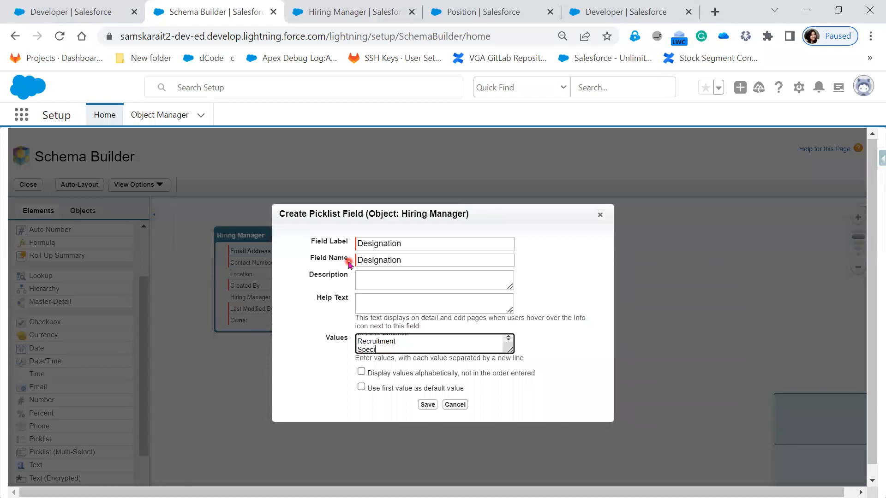
type("Specialist")
key("Return")
type("HR Manager")
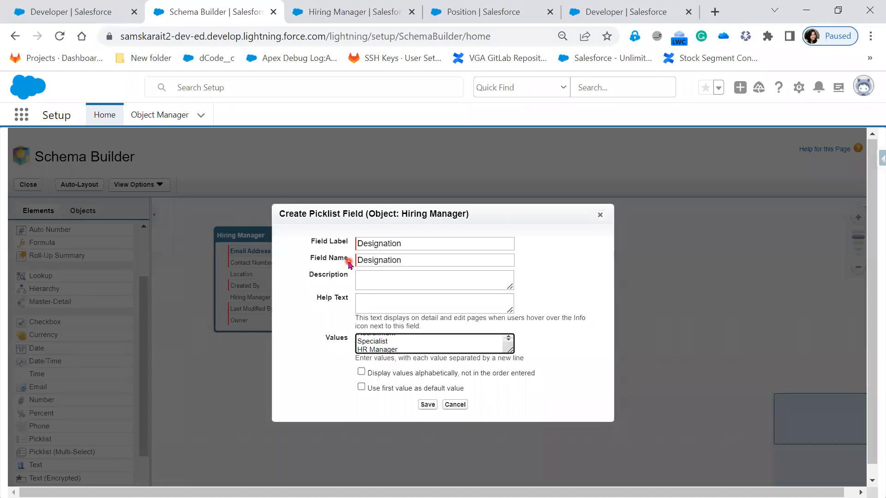
Step: Enable alphabetical display of values and save the Designation picklist field
left_click(361, 372)
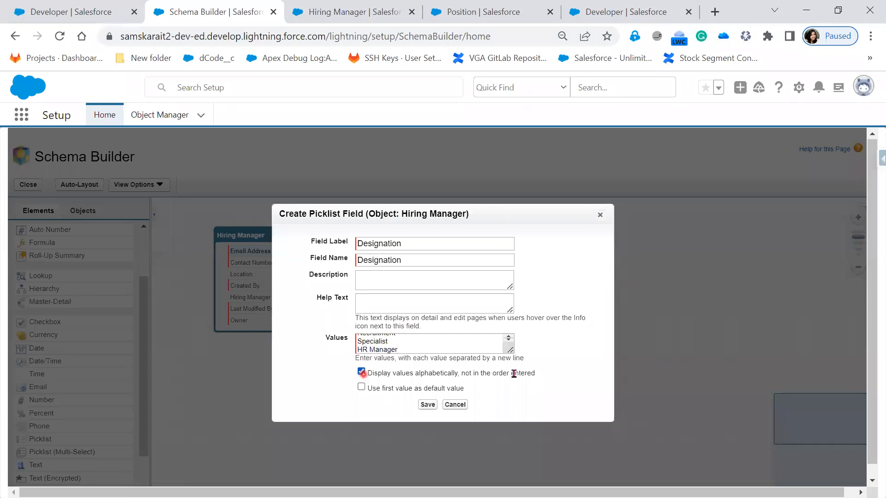
left_click_drag(509, 347, 525, 392)
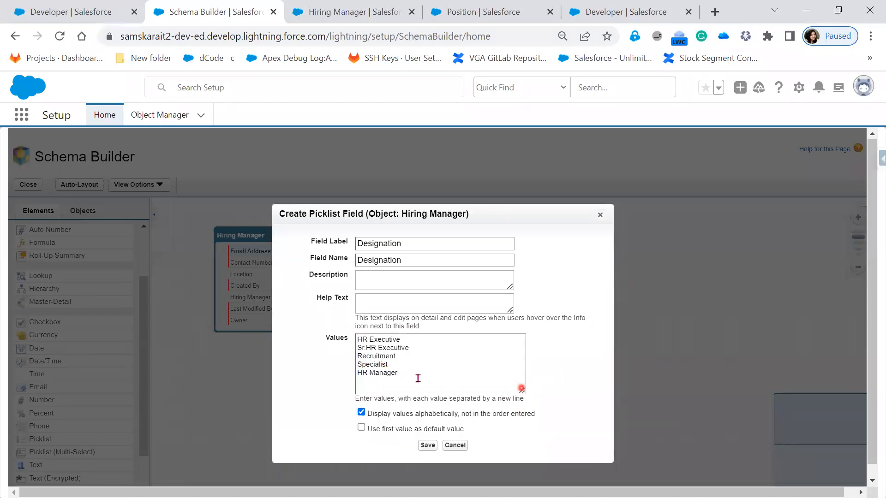
left_click(427, 447)
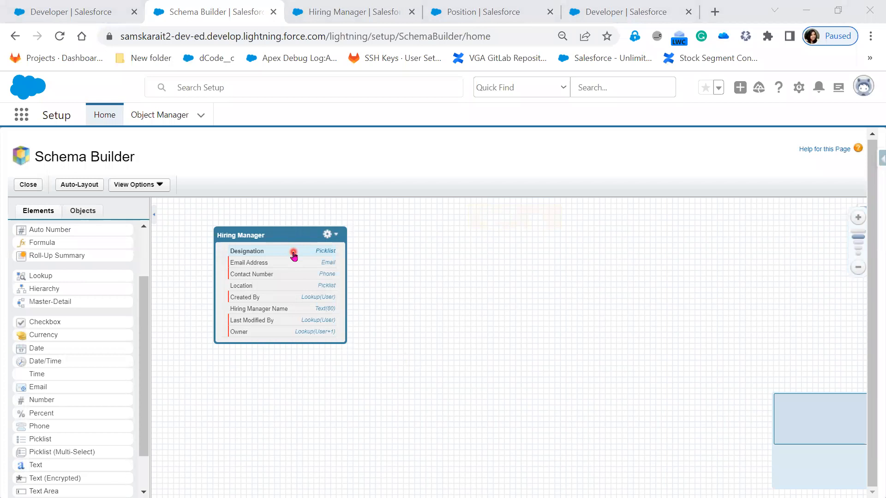
Step: Add a required Currency field labelled Current CTC with a length of 7 to the Hiring Manager object
left_click_drag(79, 339, 287, 306)
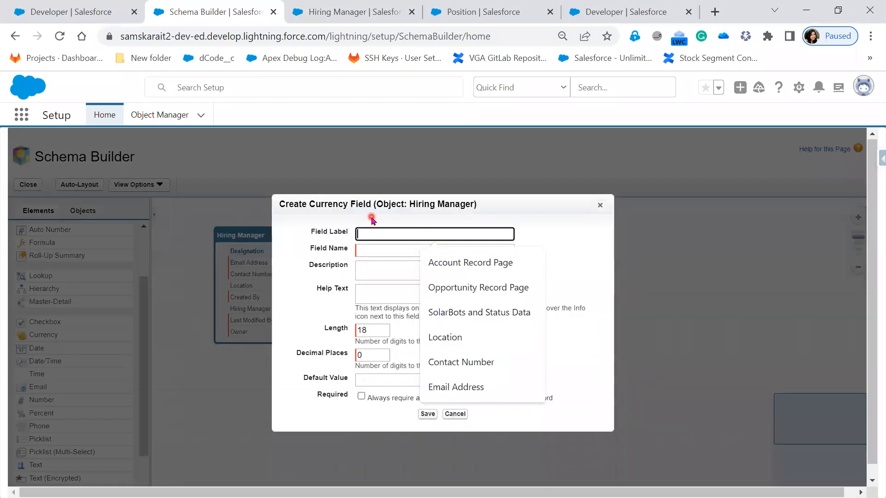
type("Current CTC")
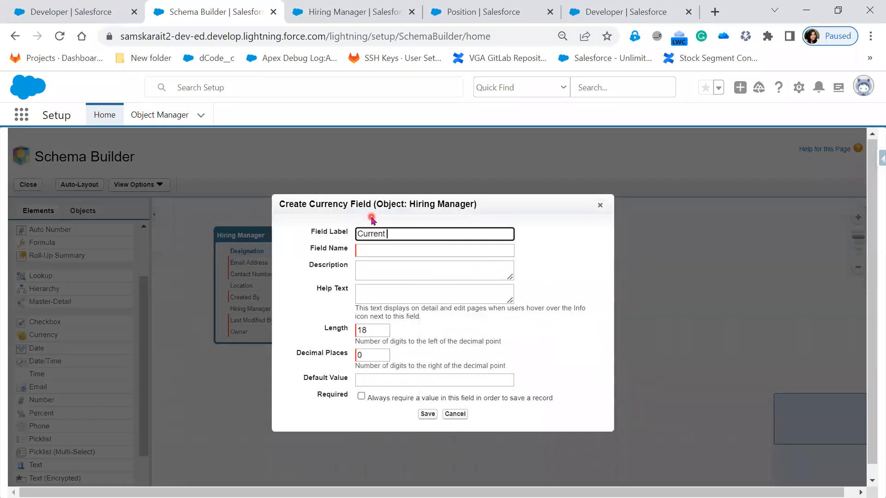
left_click(373, 248)
left_click(547, 280)
double_click(365, 330)
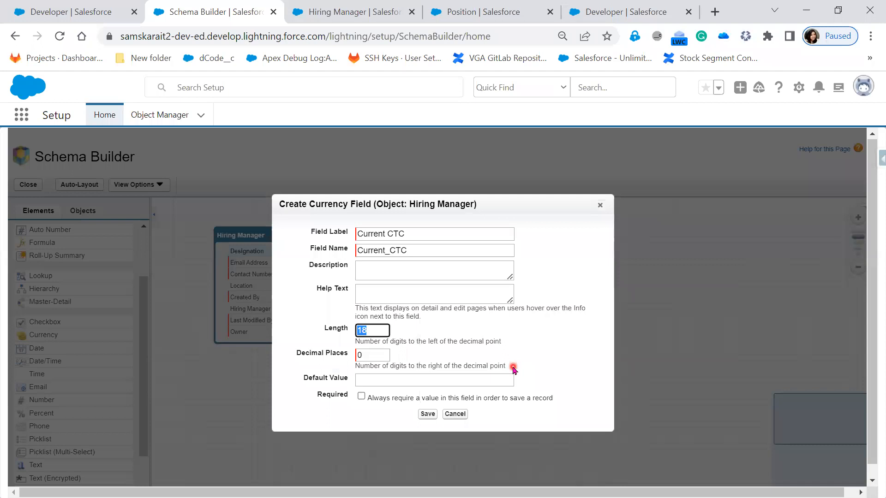
key("BackSpace")
left_click(519, 345)
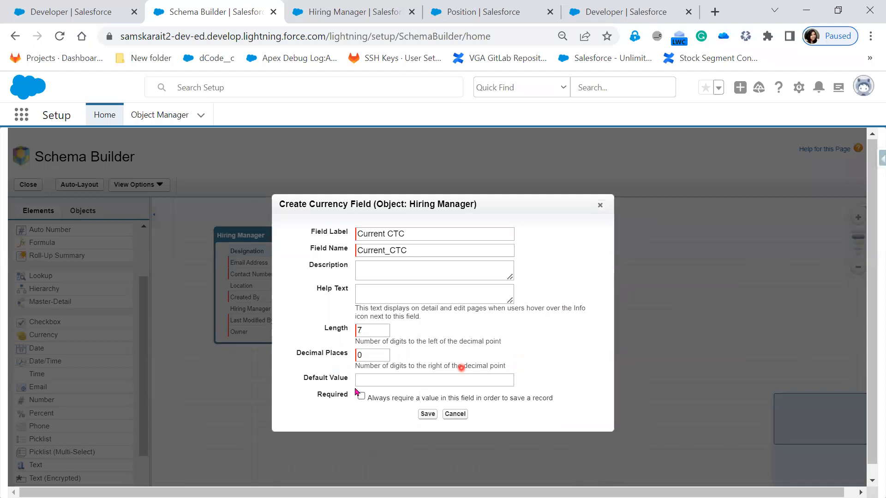
left_click(362, 398)
left_click(427, 414)
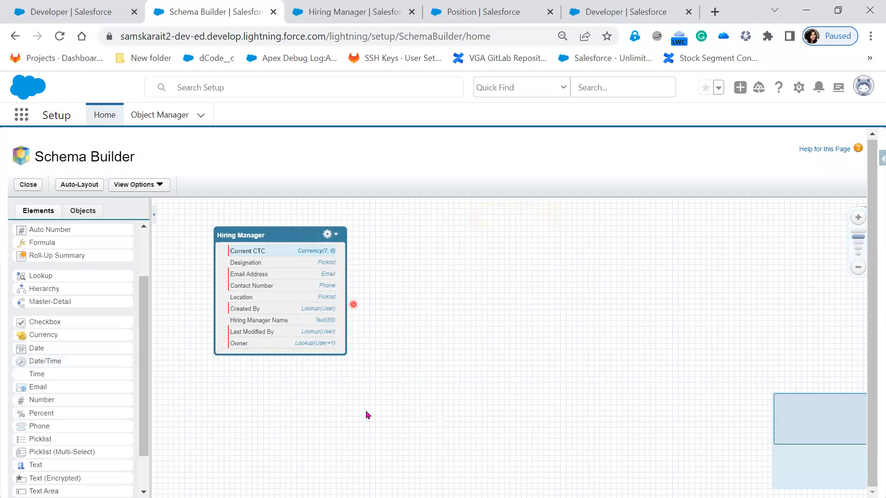
Step: Review the Hiring Manager object's Fields & Relationships list in Object Manager
left_click(356, 12)
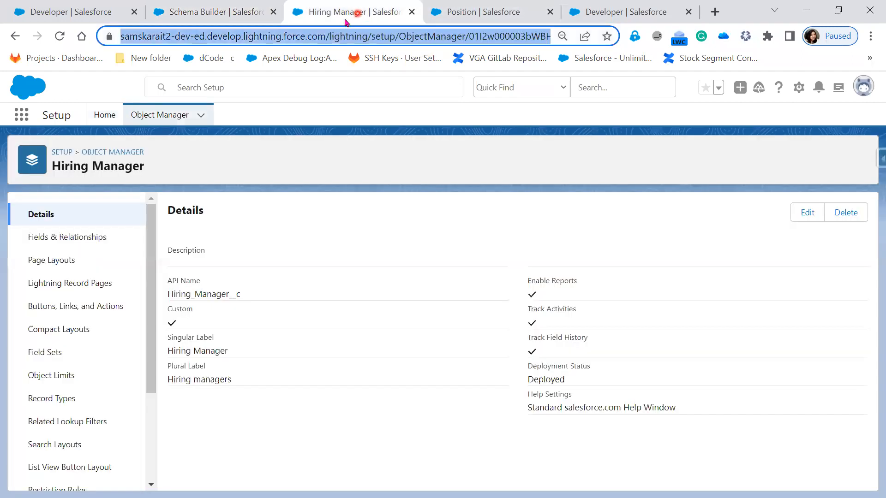
left_click(65, 237)
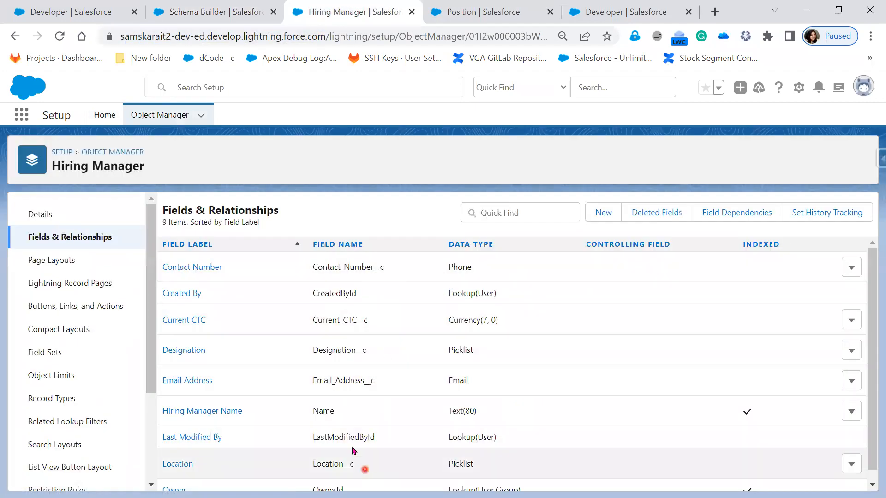
scroll(358, 481, "down", 1)
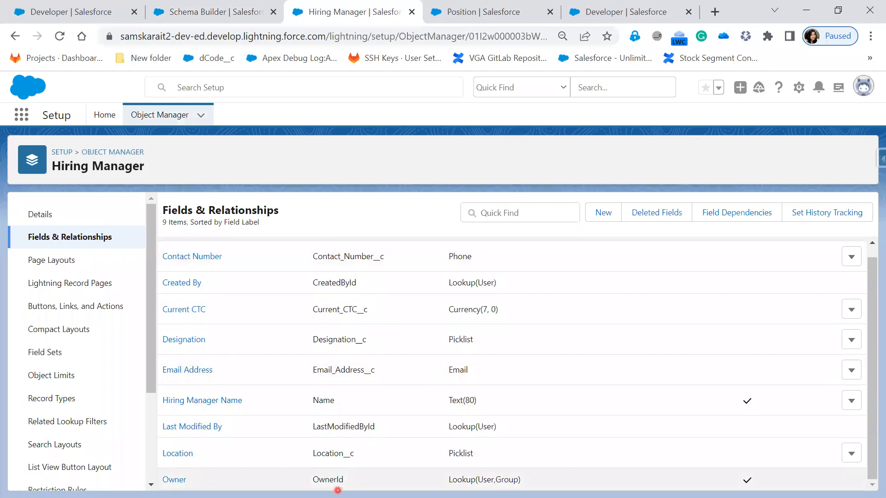
scroll(335, 470, "up", 1)
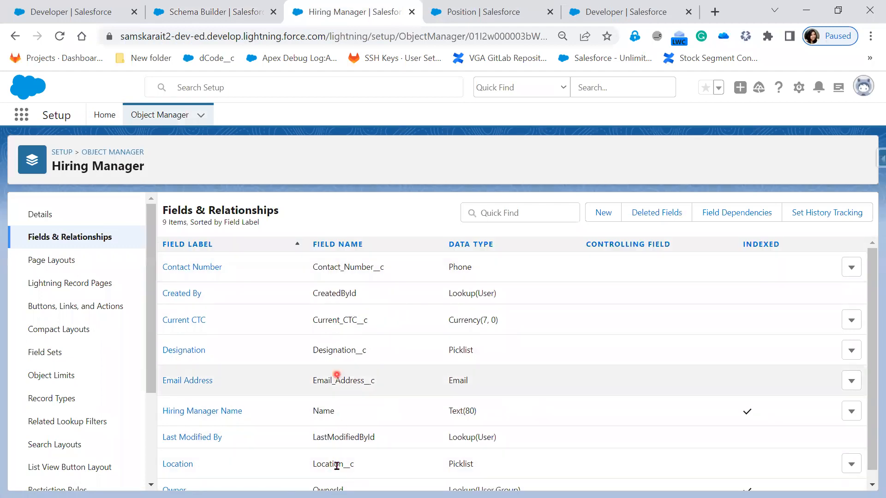
Step: Search the App Launcher for a Hiring Manager item from the Position record page
left_click(213, 7)
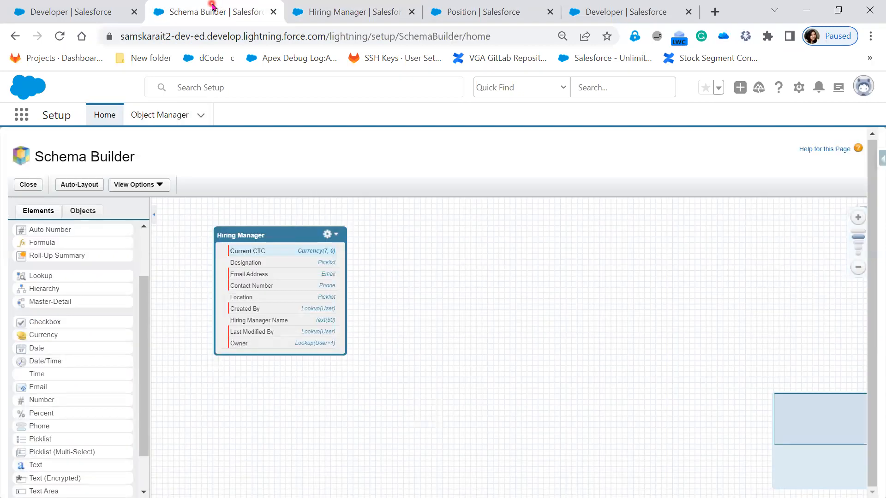
left_click(71, 6)
left_click(20, 119)
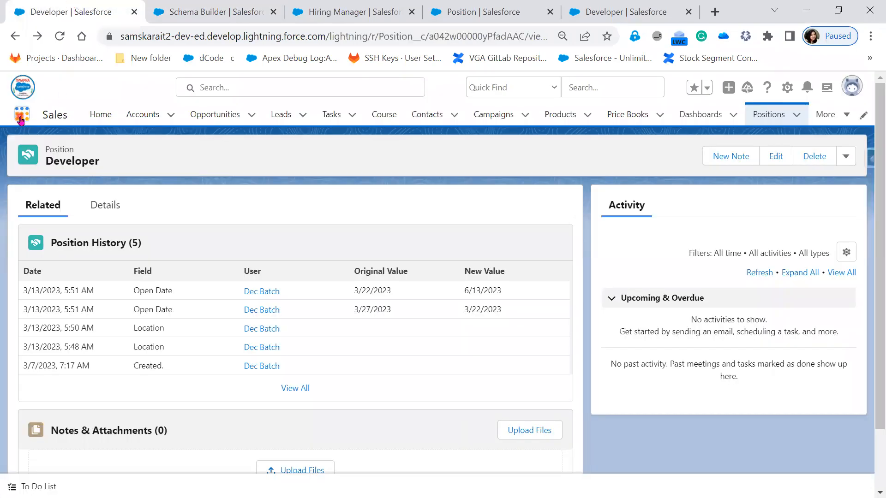
left_click(60, 37)
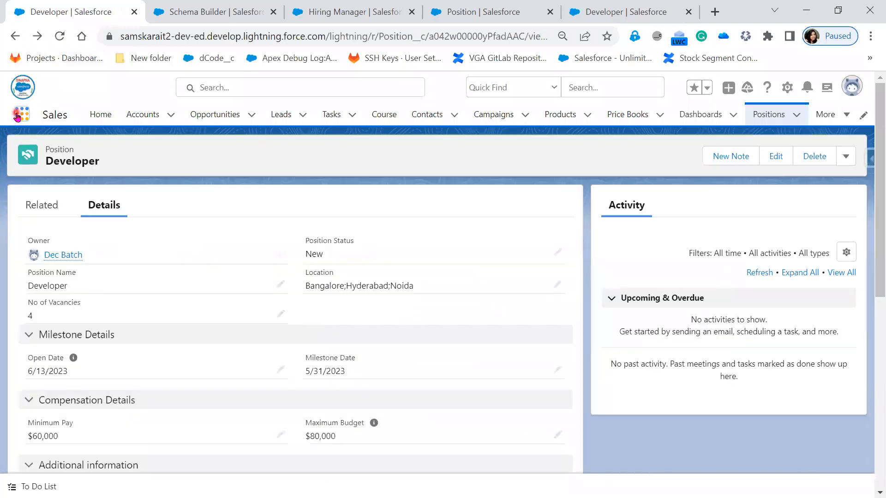
left_click(17, 116)
left_click(36, 332)
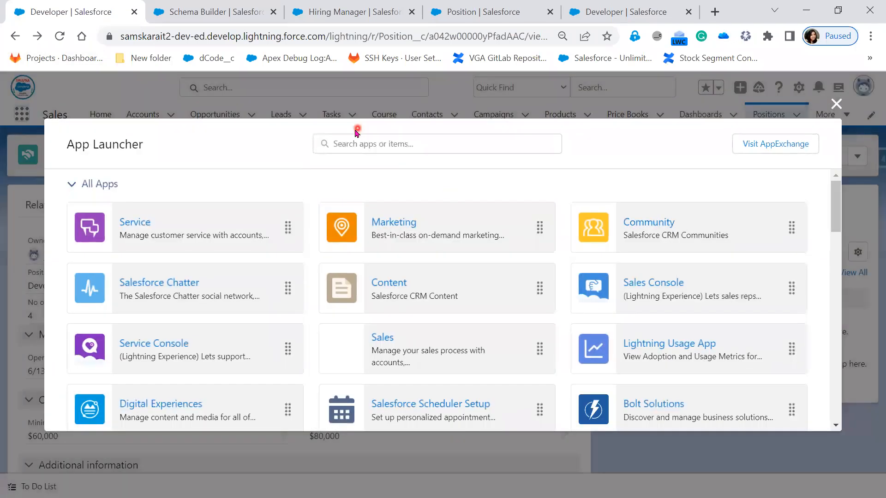
type("Hiri")
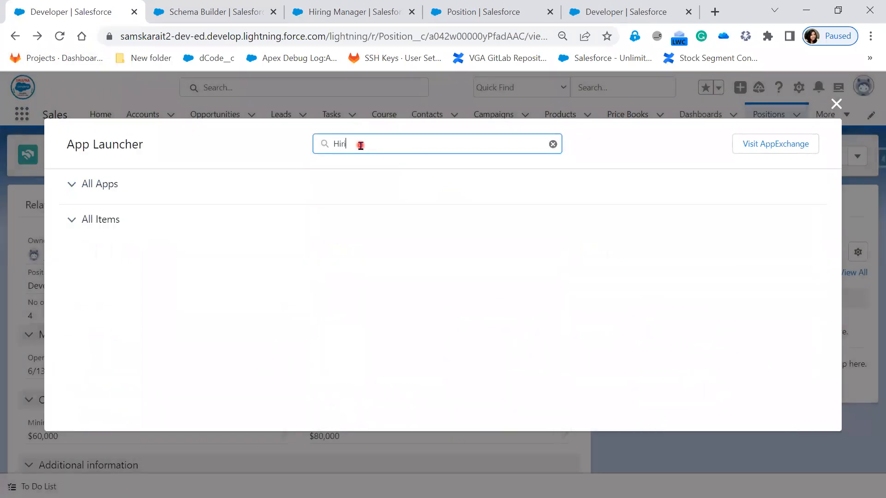
left_click(836, 104)
Step: Open the Tabs setup page by searching Quick Find for tab from Setup Home
left_click(198, 12)
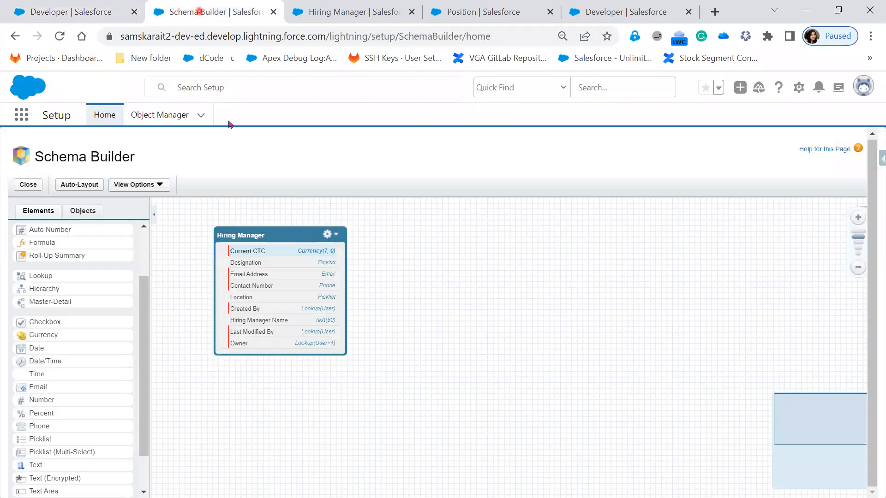
left_click(323, 11)
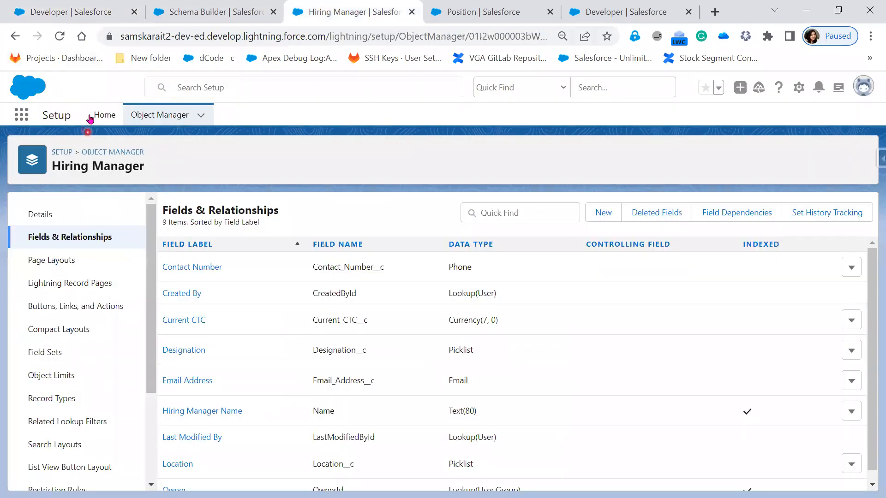
right_click(369, 17)
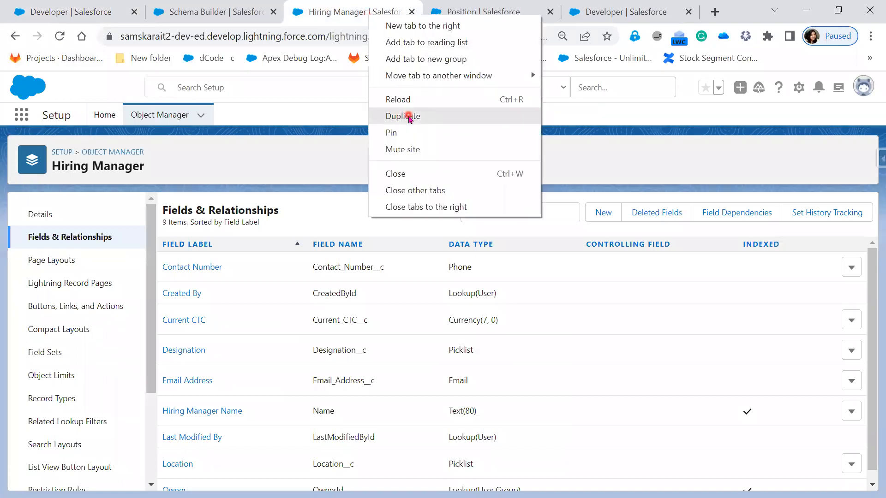
left_click(406, 116)
left_click(536, 19)
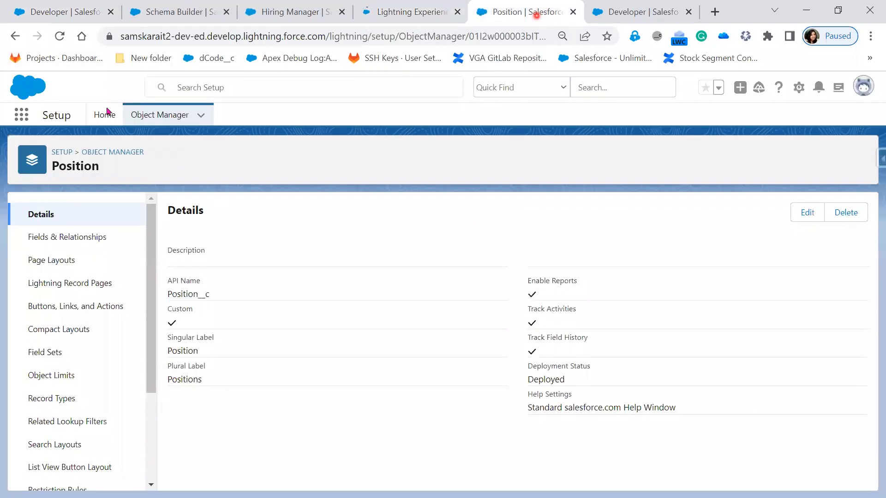
left_click(104, 115)
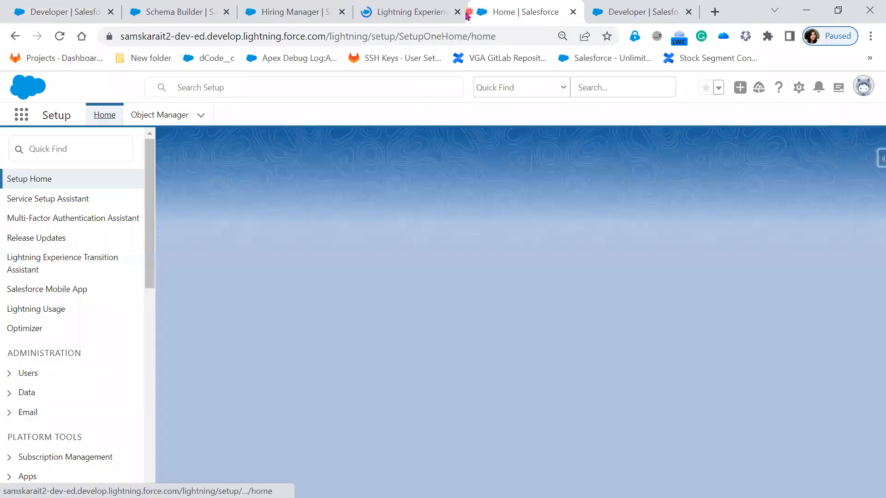
left_click(457, 12)
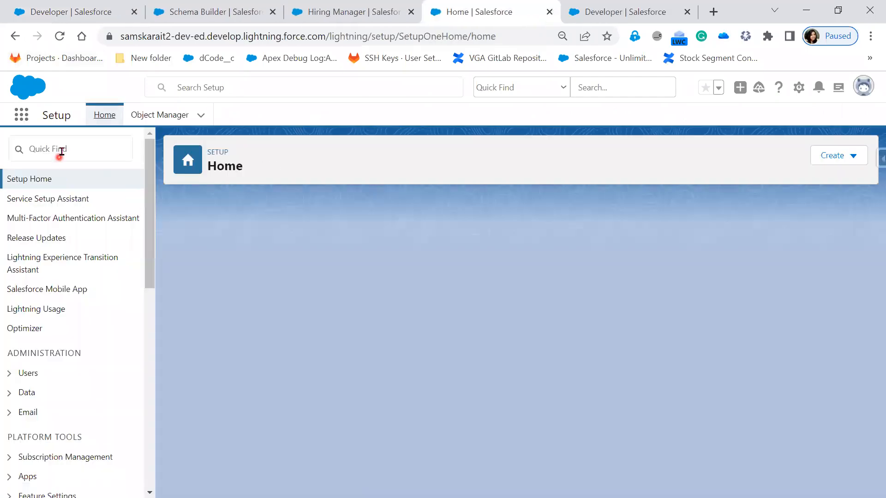
left_click(61, 152)
type("ta")
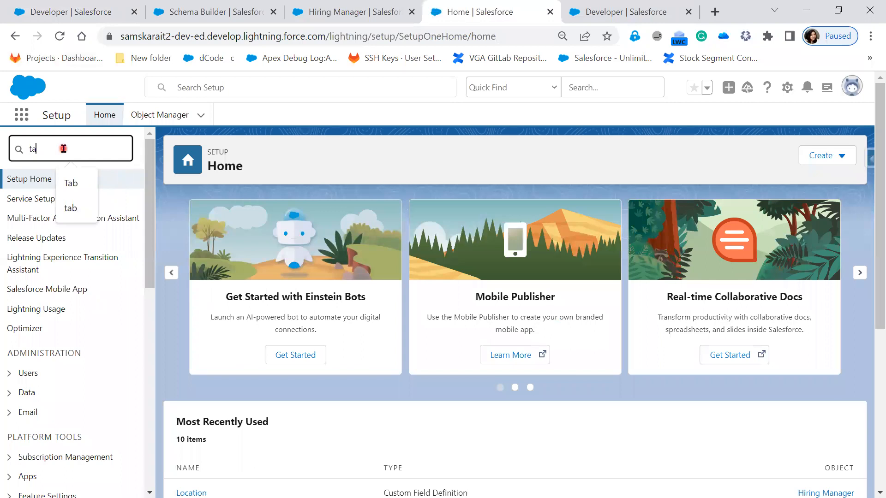
type("b")
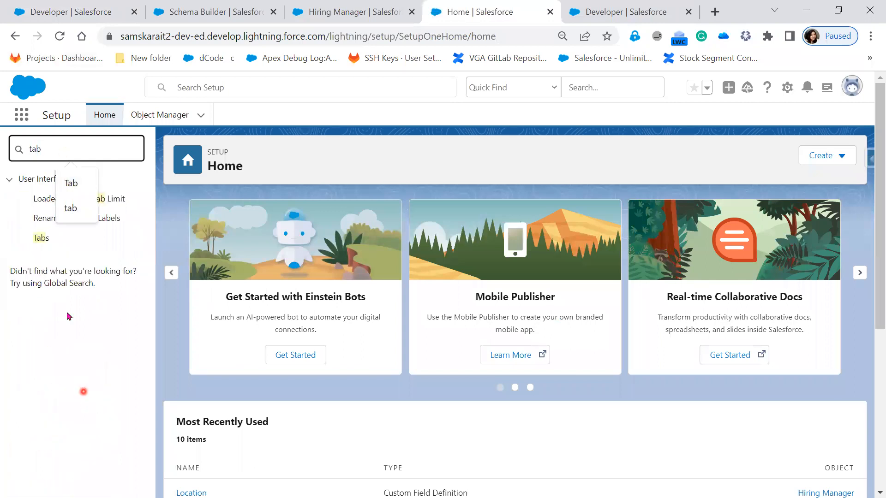
left_click(47, 238)
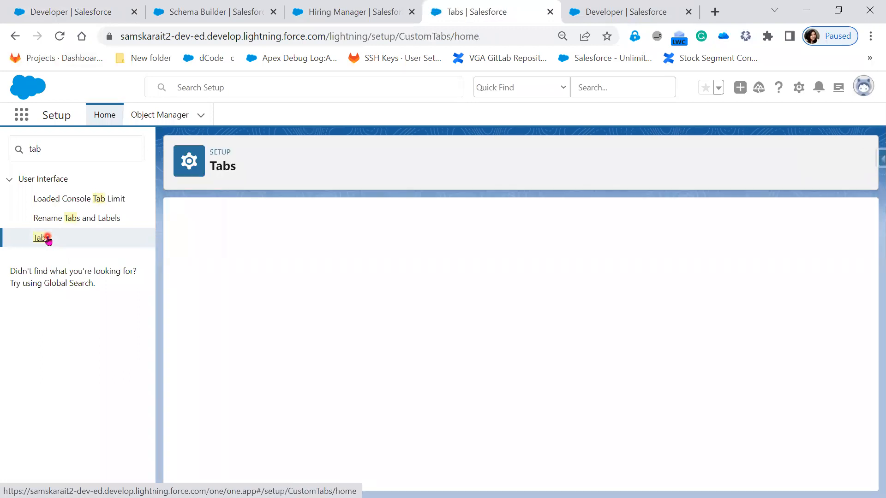
Step: Start a new custom object tab and select Hiring Manager as its object
scroll(597, 338, "down", 3)
scroll(483, 274, "up", 3)
left_click(398, 307)
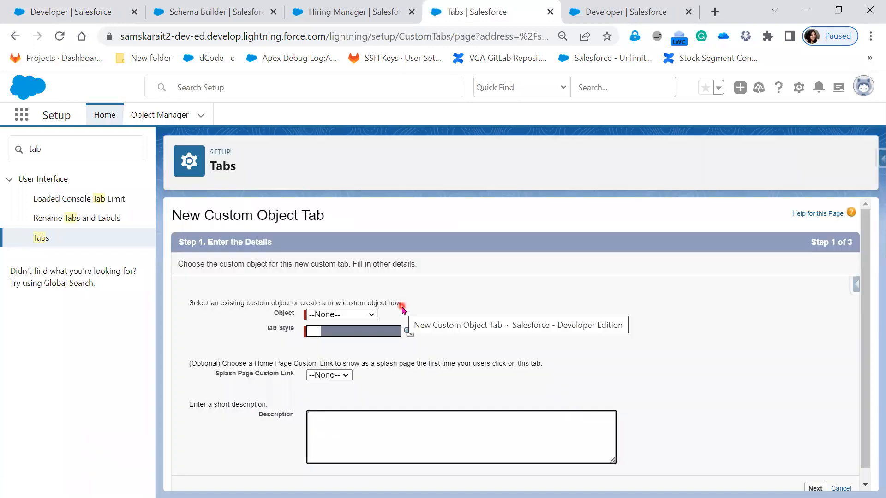
left_click(354, 301)
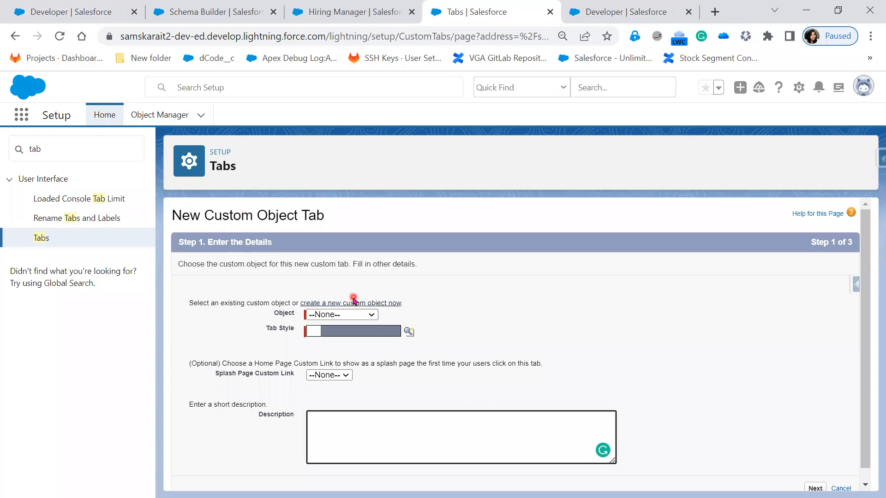
left_click(356, 315)
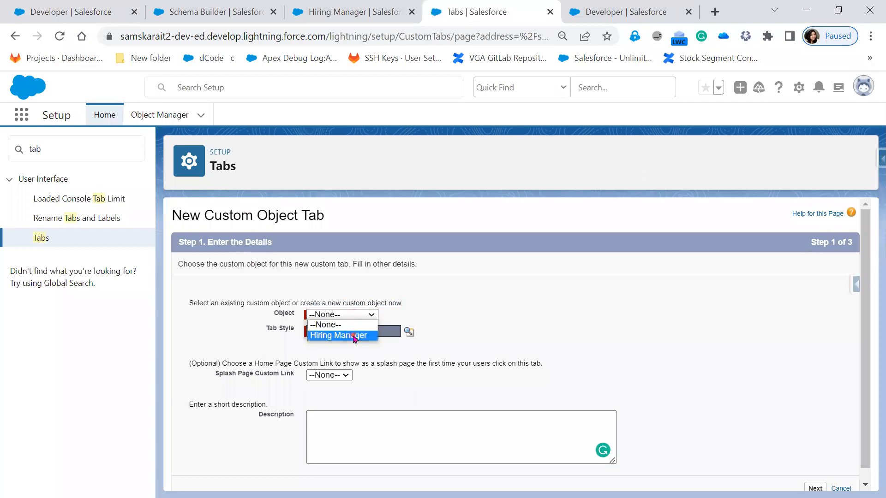
left_click(355, 336)
Step: Open the tab style selector and choose the Phone style for the tab
left_click(410, 333)
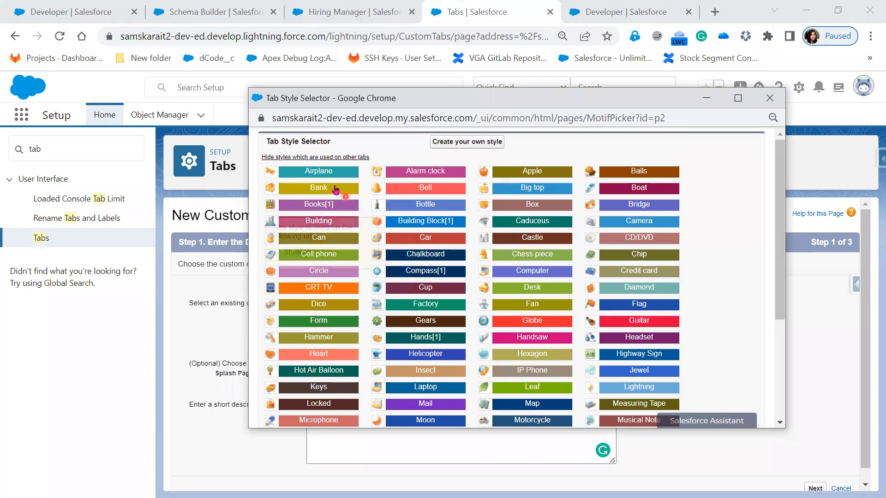
scroll(353, 357, "down", 3)
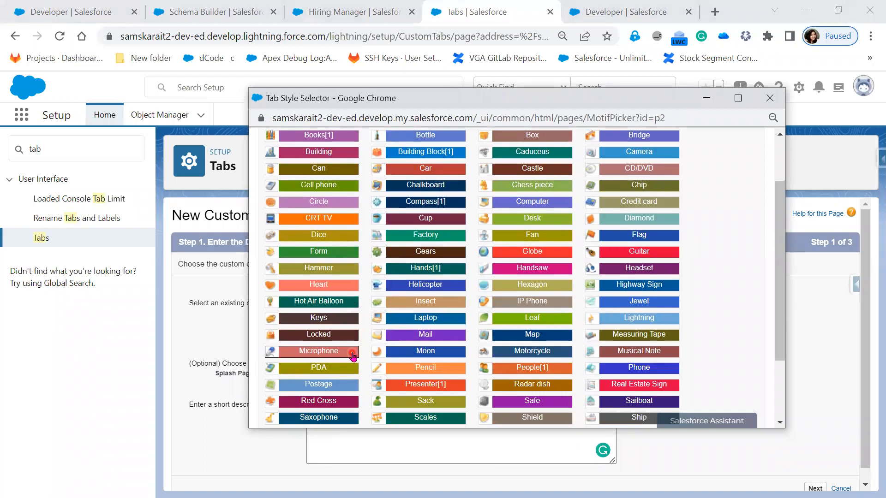
scroll(353, 356, "down", 3)
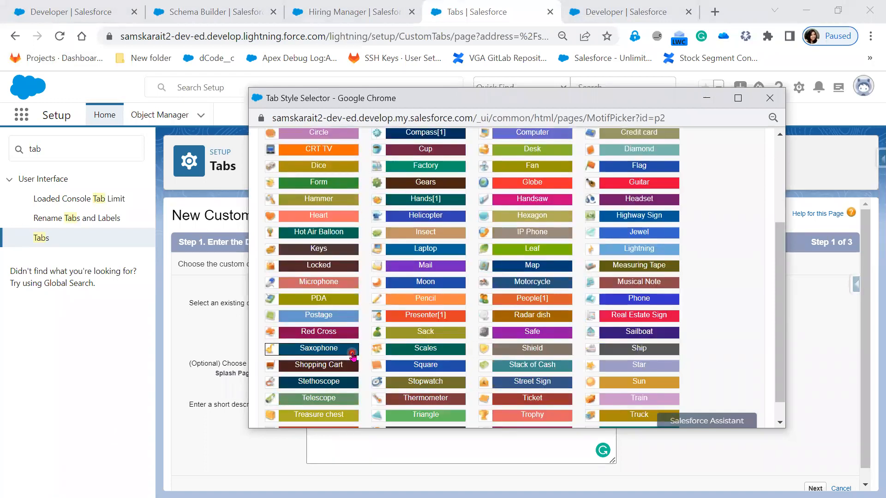
scroll(353, 356, "down", 1)
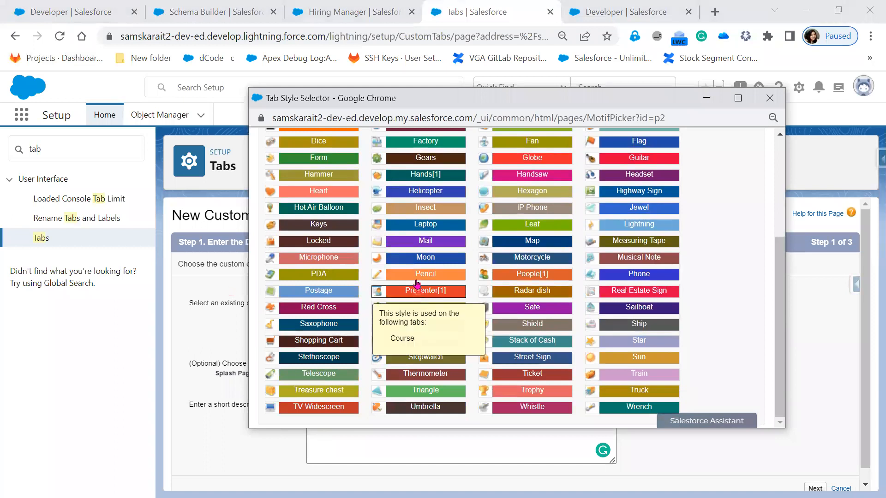
mouse_move(421, 298)
mouse_move(544, 277)
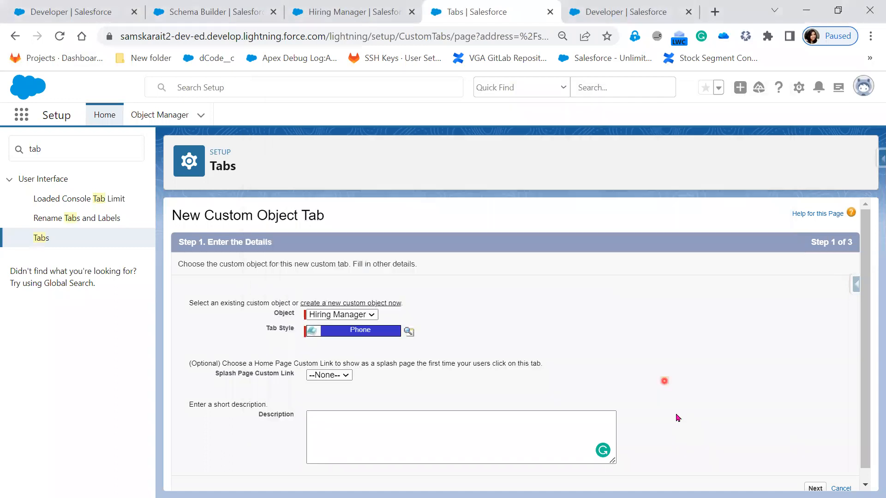
left_click(624, 276)
Step: Keep the default profile visibility and app inclusion settings and save the new tab
left_click(816, 487)
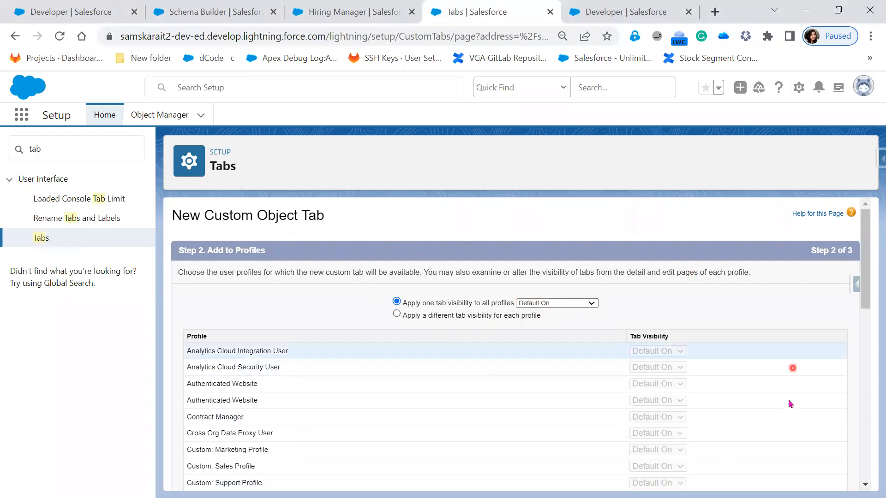
scroll(792, 368, "down", 9)
scroll(808, 482, "down", 2)
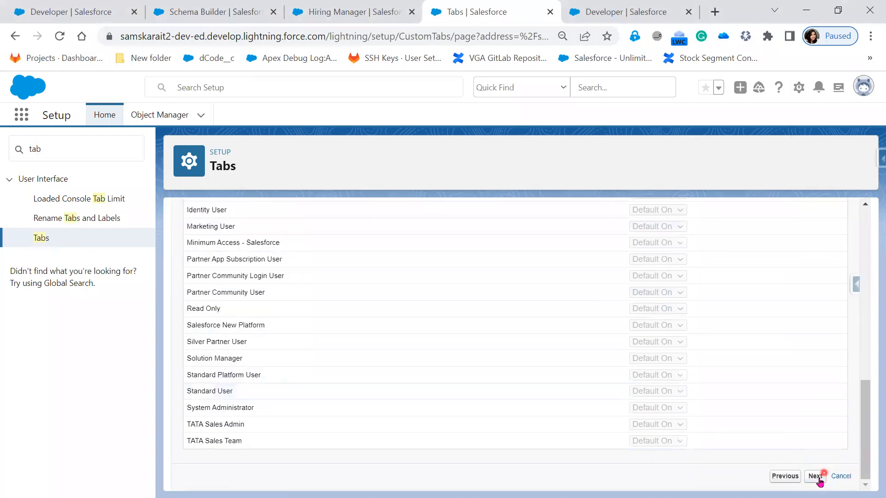
left_click(815, 477)
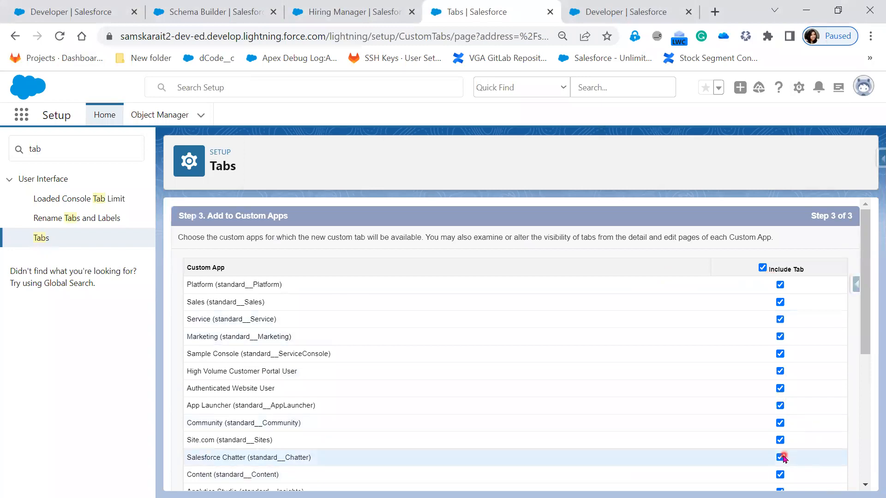
scroll(782, 457, "down", 5)
left_click(805, 476)
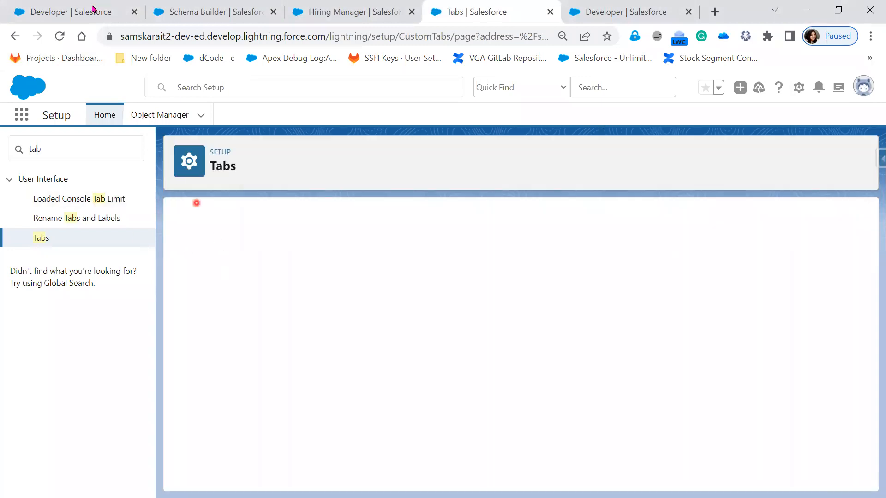
Step: Open Hiring managers from the App Launcher on the reloaded Position page and start a new Hiring Manager record
left_click(62, 12)
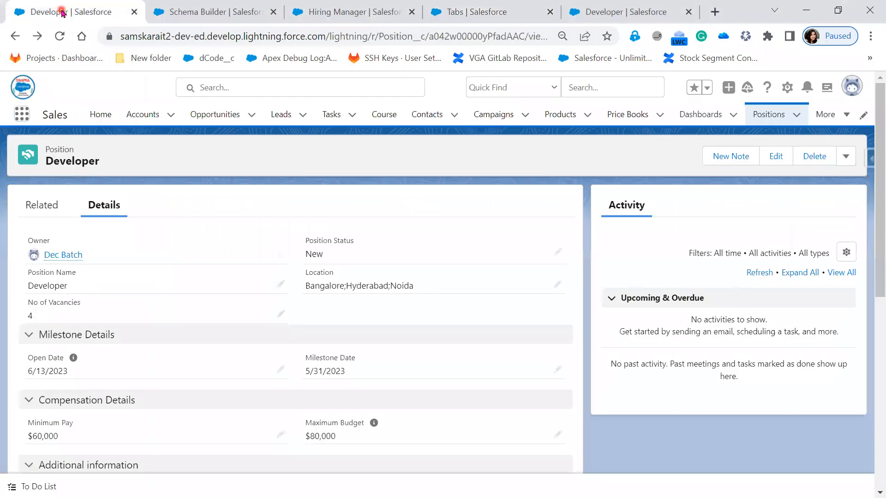
left_click(58, 37)
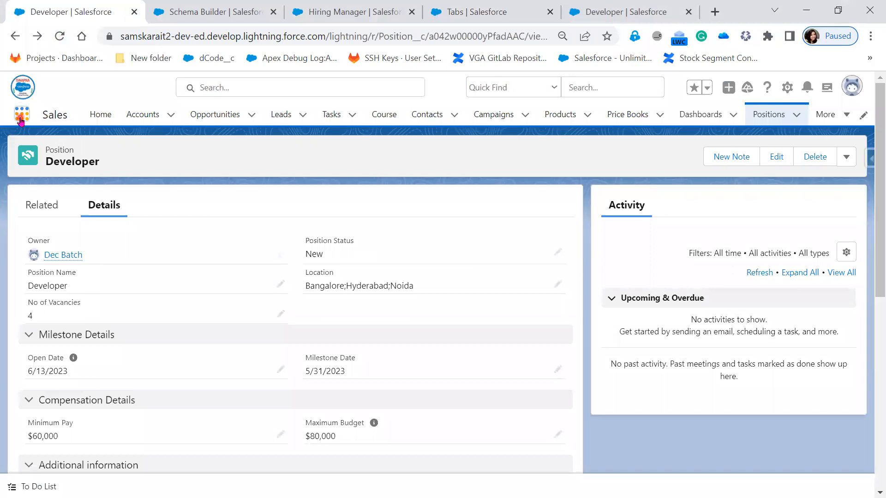
left_click(21, 114)
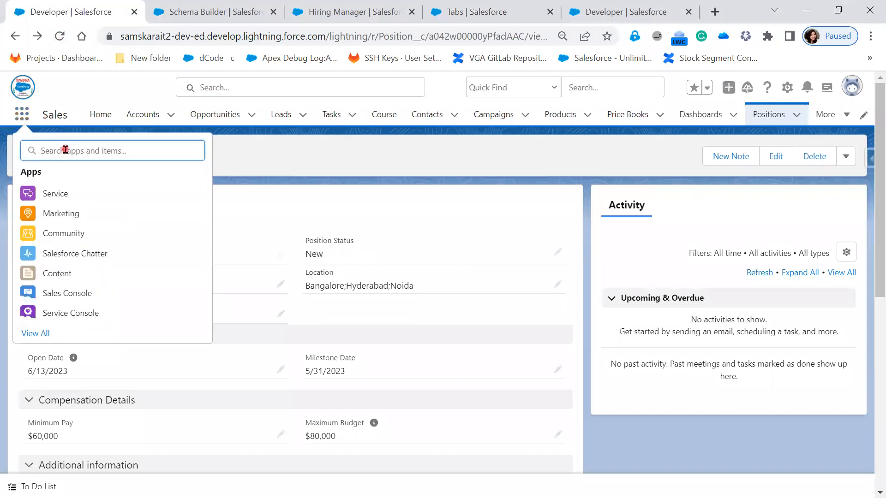
type("Hi")
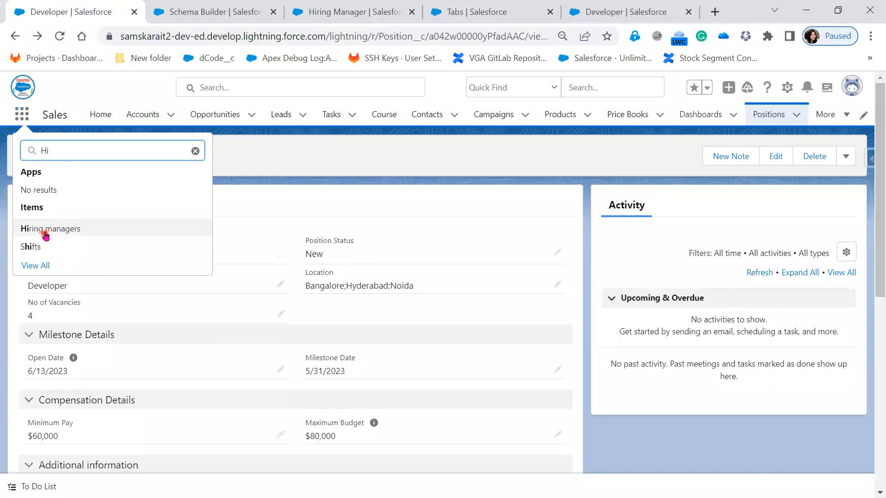
left_click(45, 234)
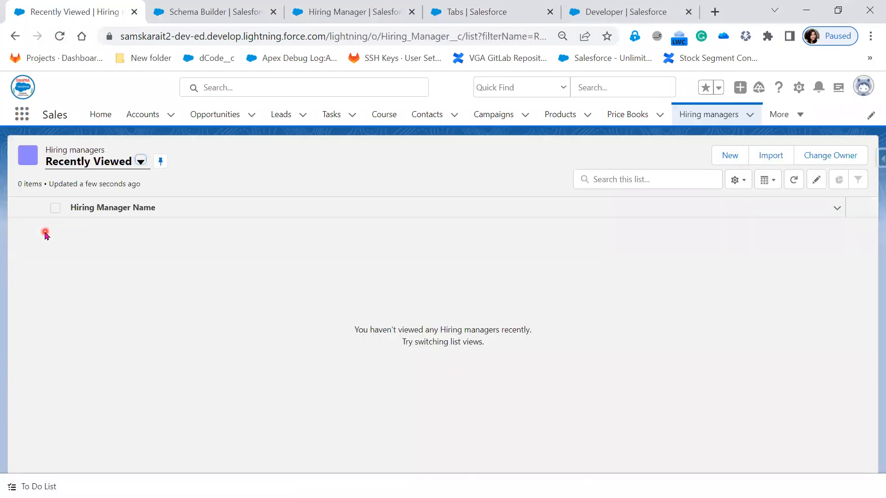
left_click(728, 155)
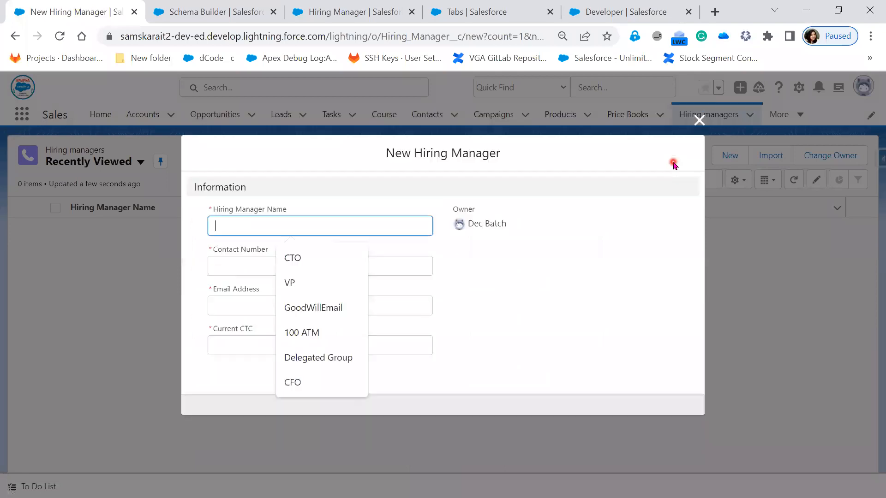
left_click(563, 289)
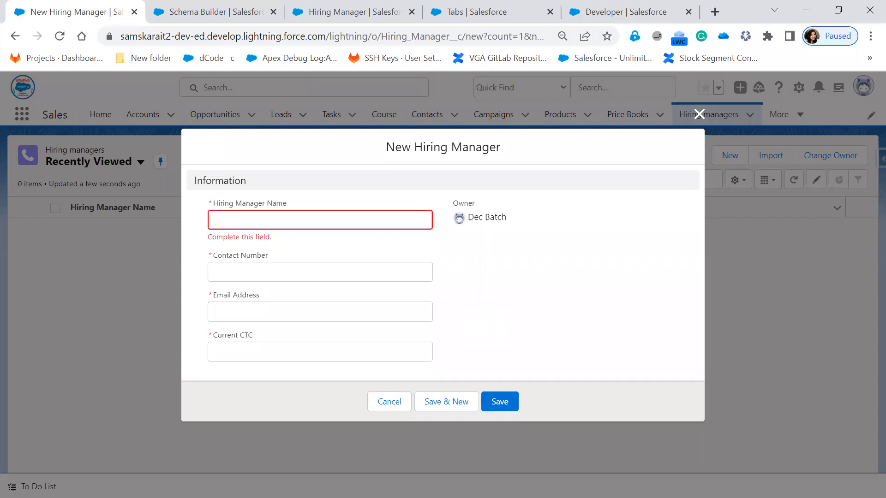
Step: Edit the Current CTC field in Schema Builder to no longer be required and save it
left_click(220, 17)
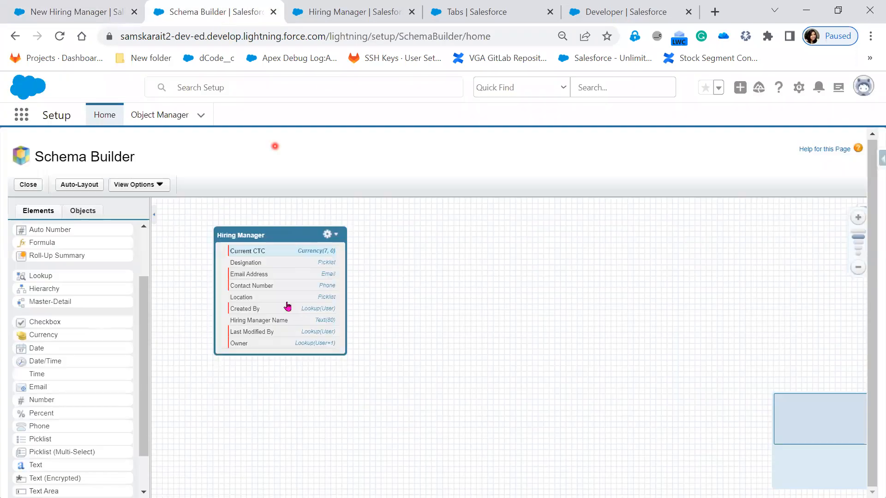
left_click(259, 253)
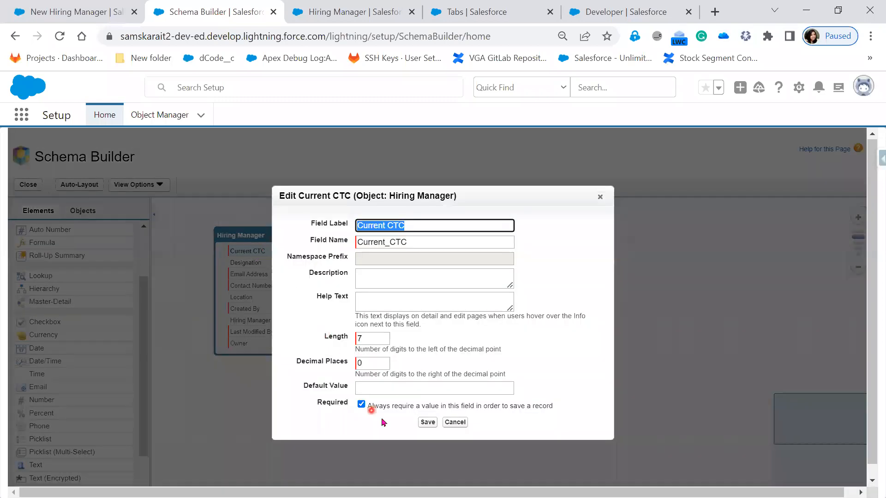
left_click(361, 405)
left_click(426, 423)
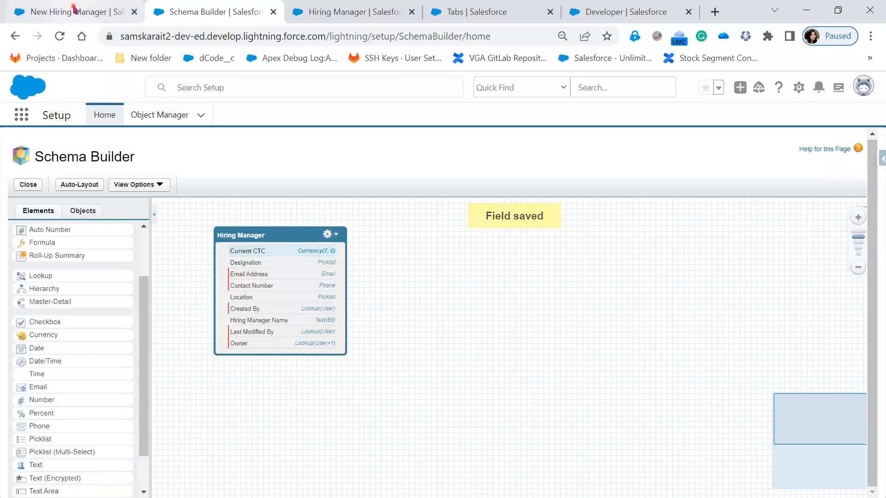
Step: Reload the New Hiring Manager form to check its fields
left_click(71, 9)
left_click(59, 37)
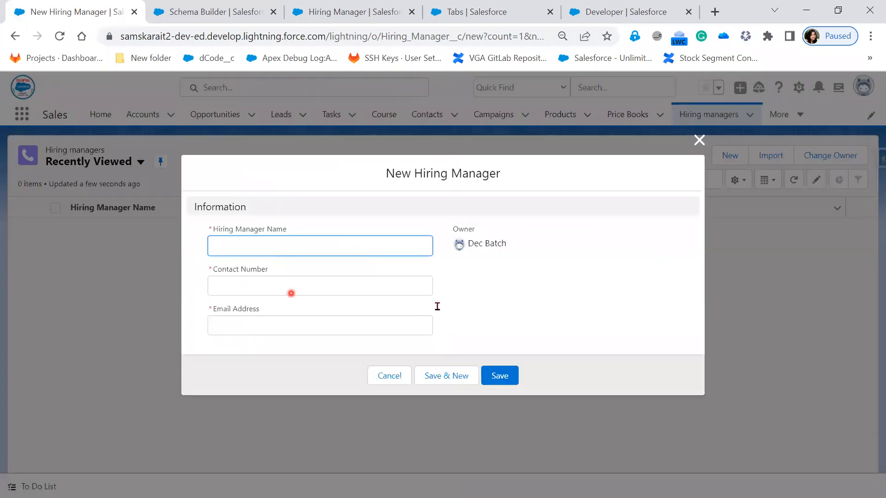
left_click(467, 307)
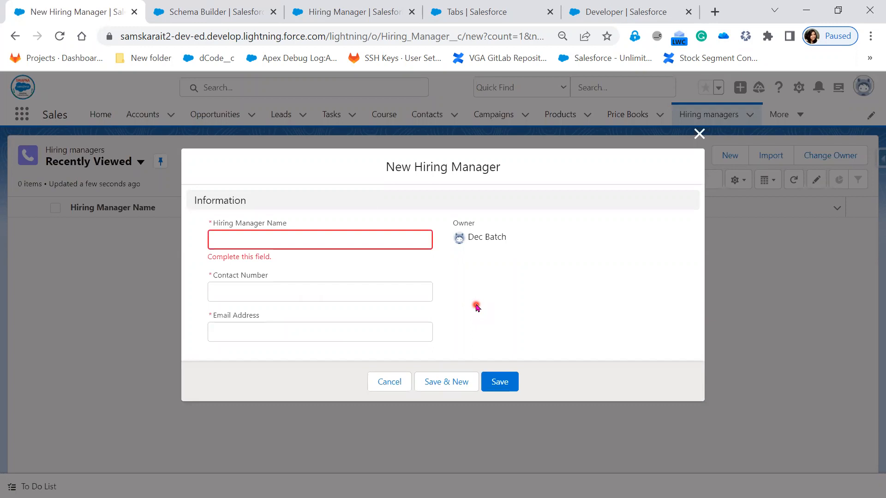
Step: Open the Hiring Manager Layout from the object's Page Layouts in Object Manager
left_click(214, 11)
left_click(84, 11)
left_click(222, 14)
left_click(324, 15)
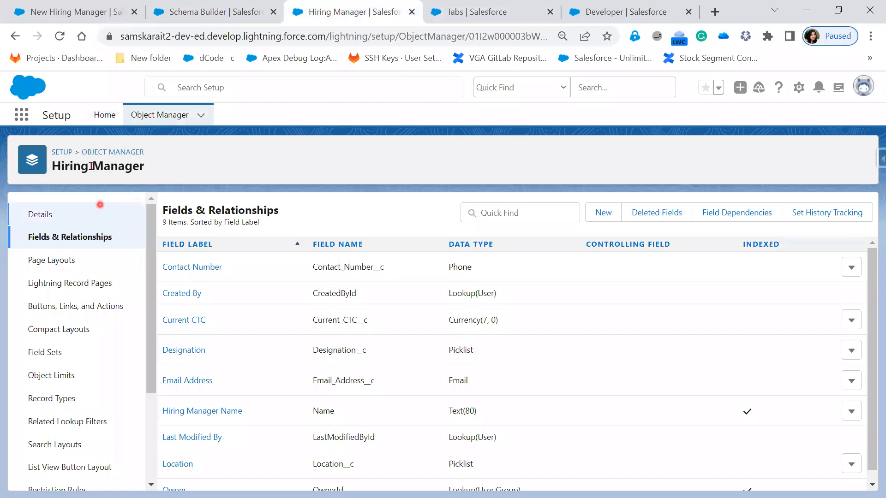
left_click(58, 265)
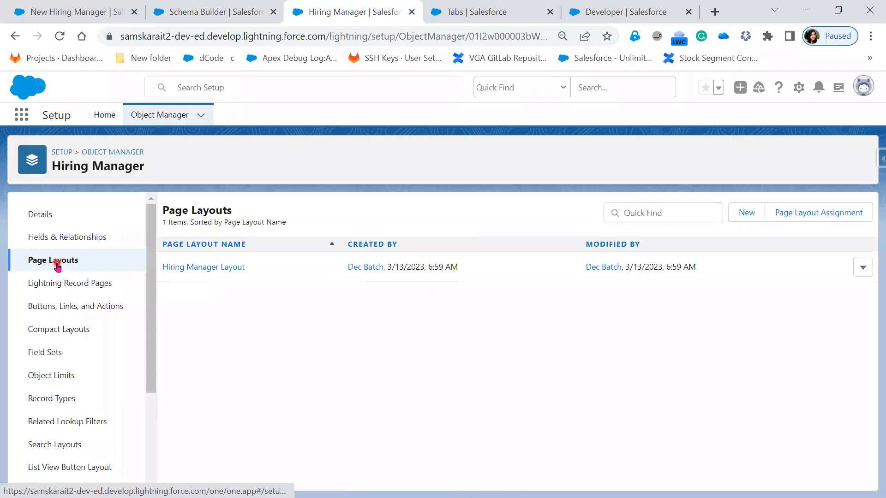
left_click(219, 269)
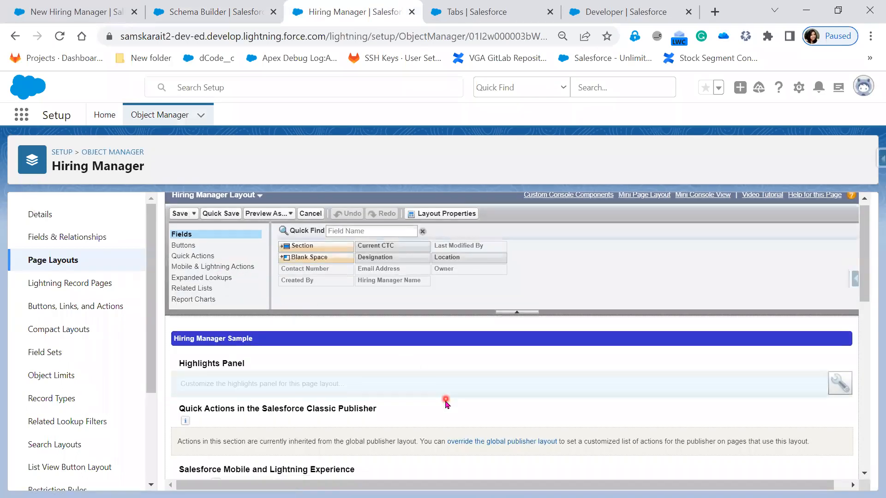
Step: Place Current CTC in the Information section and move Email Address and Contact Number into the right column
scroll(446, 404, "down", 5)
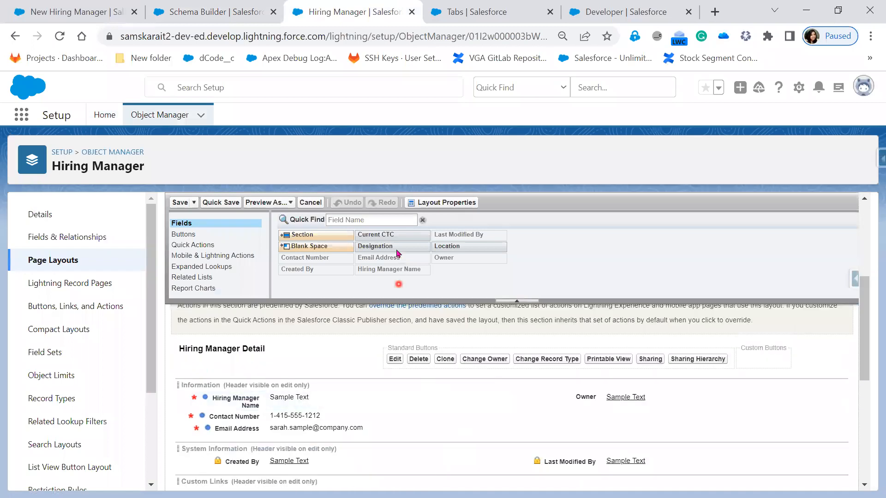
left_click_drag(395, 247, 232, 393)
left_click_drag(243, 453, 596, 390)
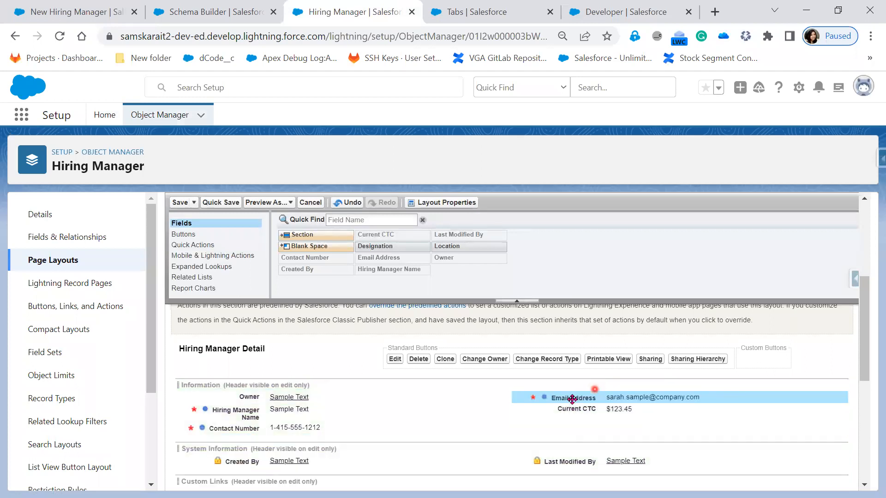
left_click_drag(283, 426, 579, 428)
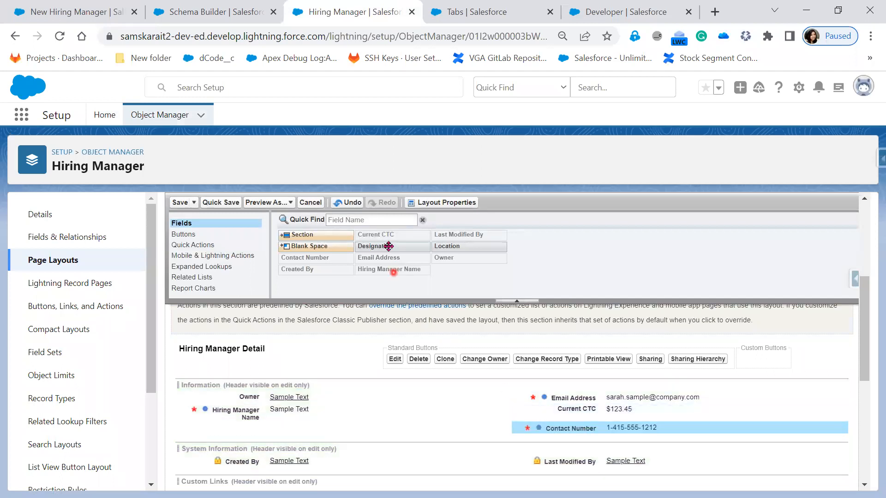
Step: Add Designation and Location to the Information section's left column and save the layout
left_click_drag(389, 246, 257, 425)
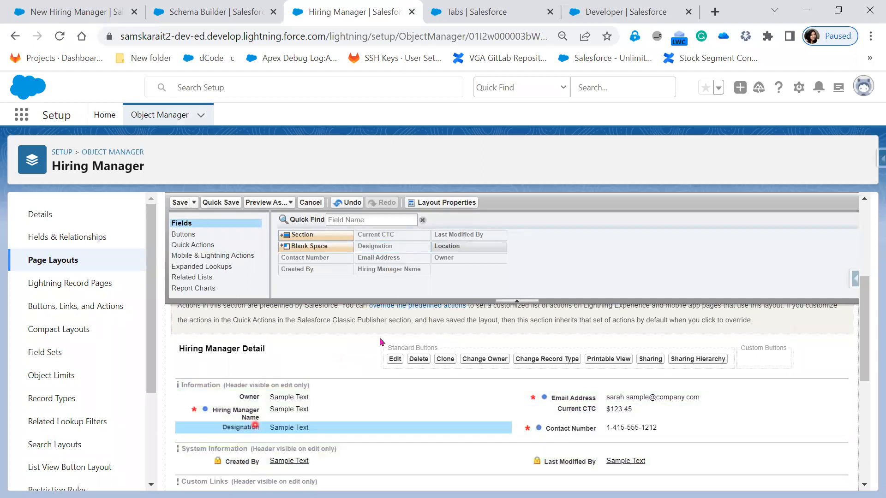
left_click_drag(473, 248, 277, 437)
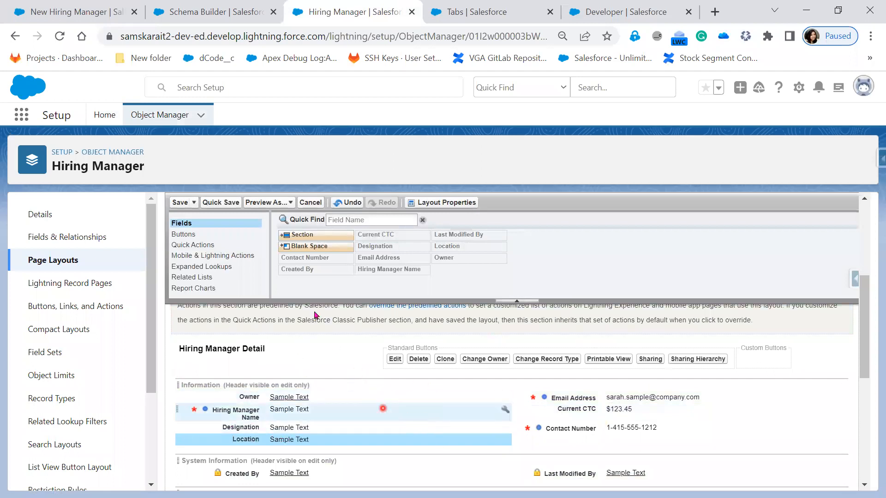
left_click(180, 203)
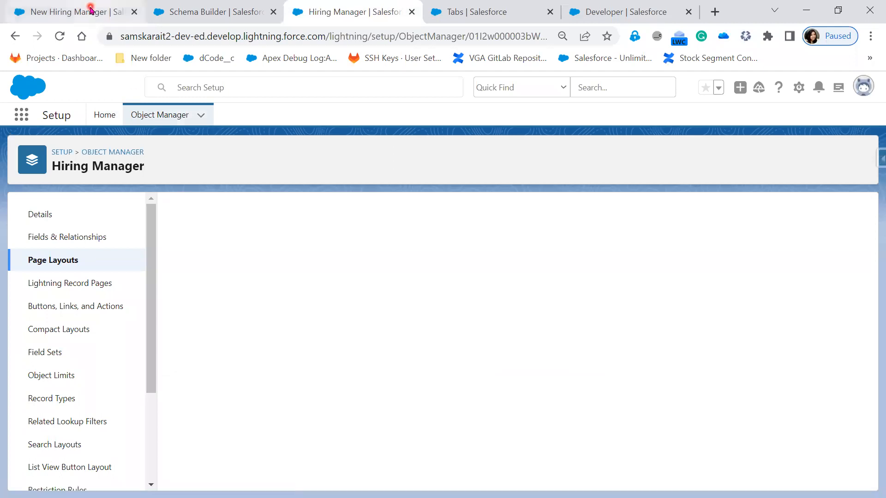
Step: Close the New Hiring Manager form and reload the Hiring managers list
left_click(90, 8)
left_click(699, 134)
left_click(59, 36)
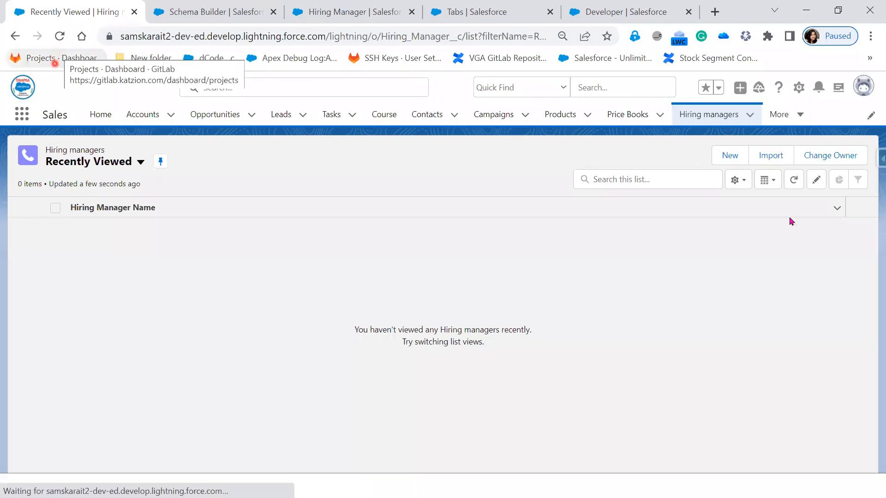
Step: Preview the New Hiring Manager record form, close it, and reload the Hiring managers list
left_click(737, 162)
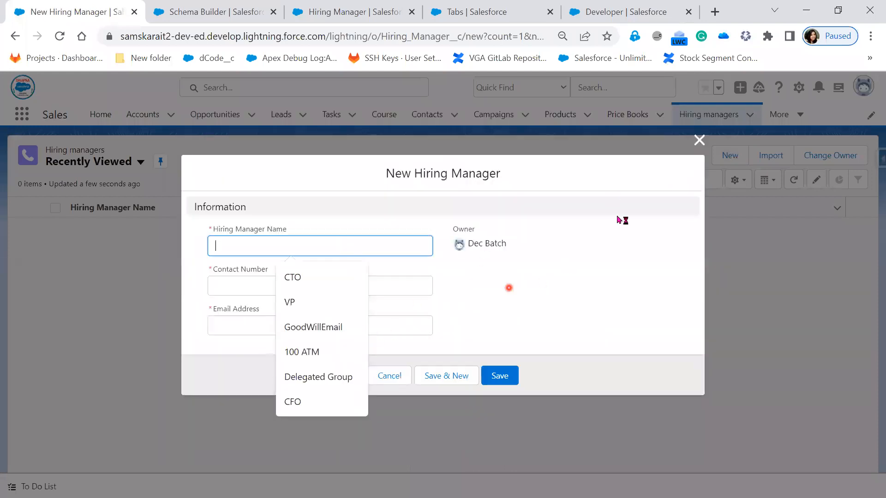
left_click(699, 140)
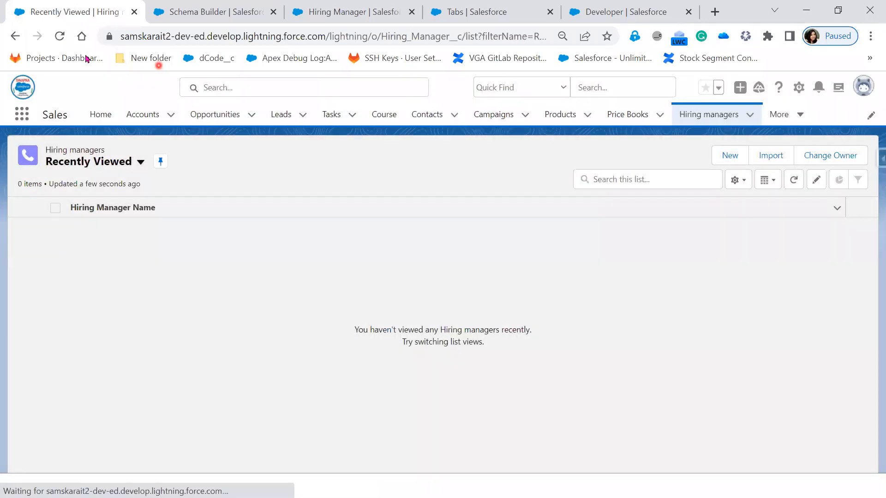
left_click(59, 37)
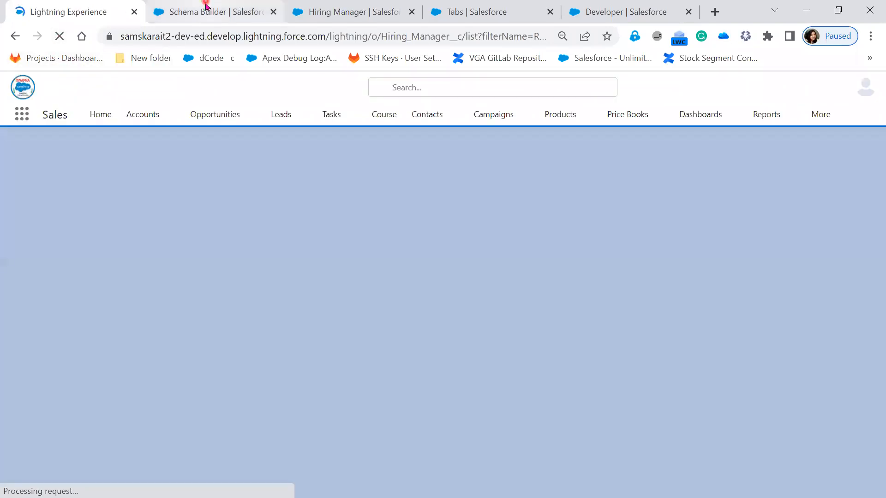
left_click(207, 7)
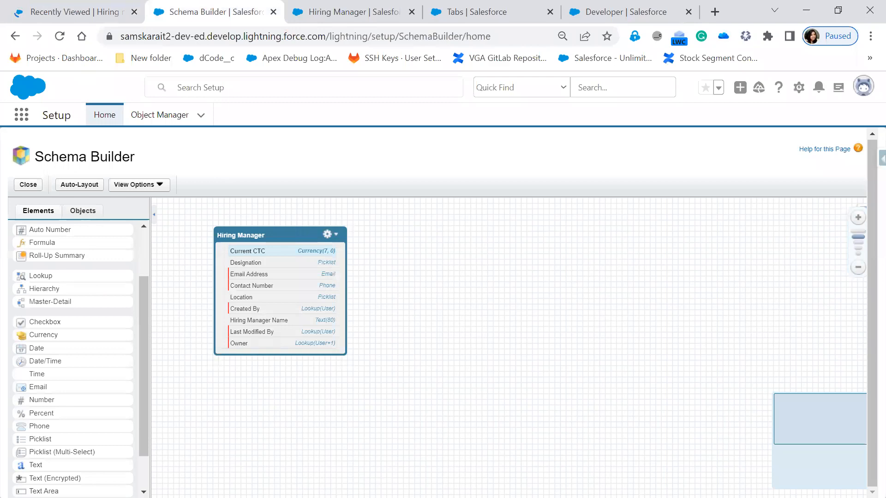
key("alt+Tab")
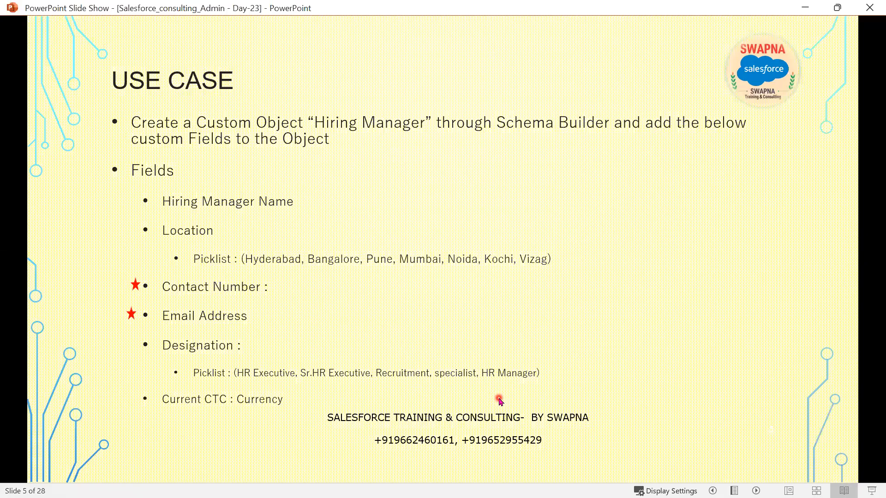
key("Right")
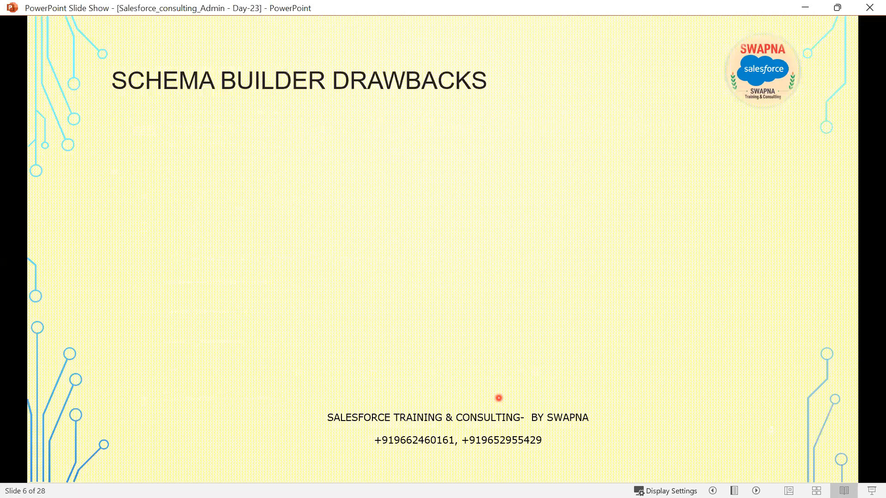
key("Right")
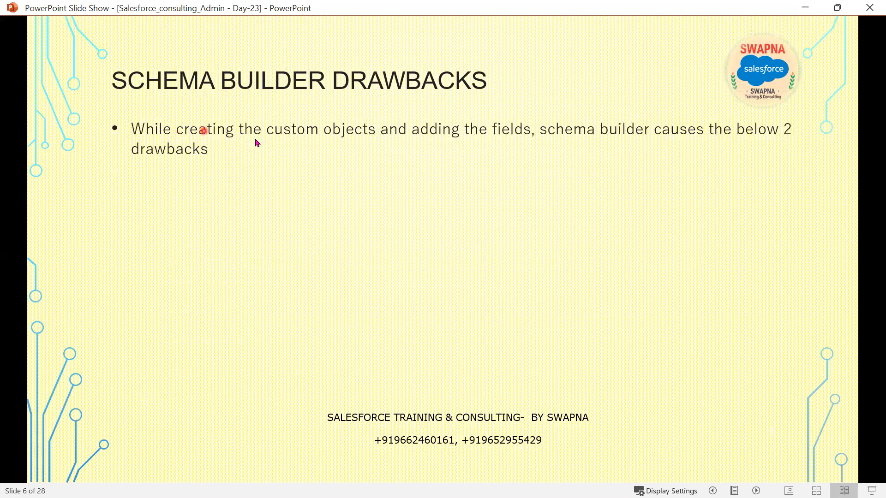
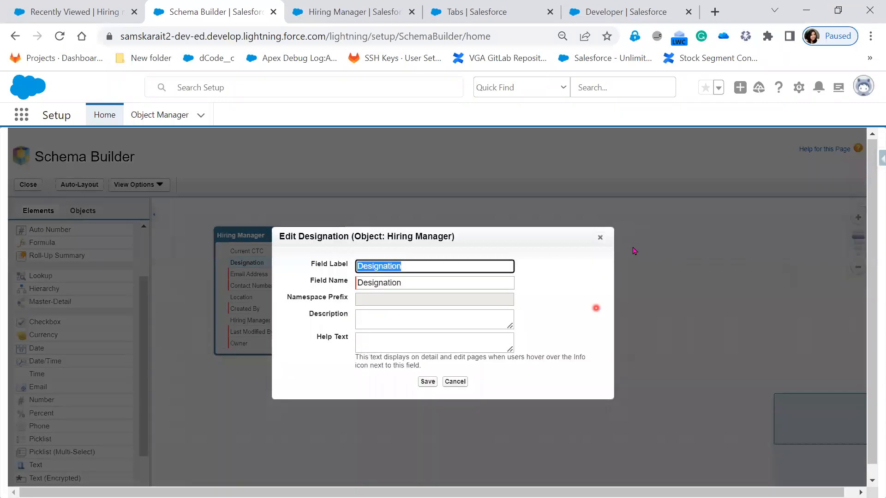
left_click(600, 238)
left_click_drag(67, 443, 270, 295)
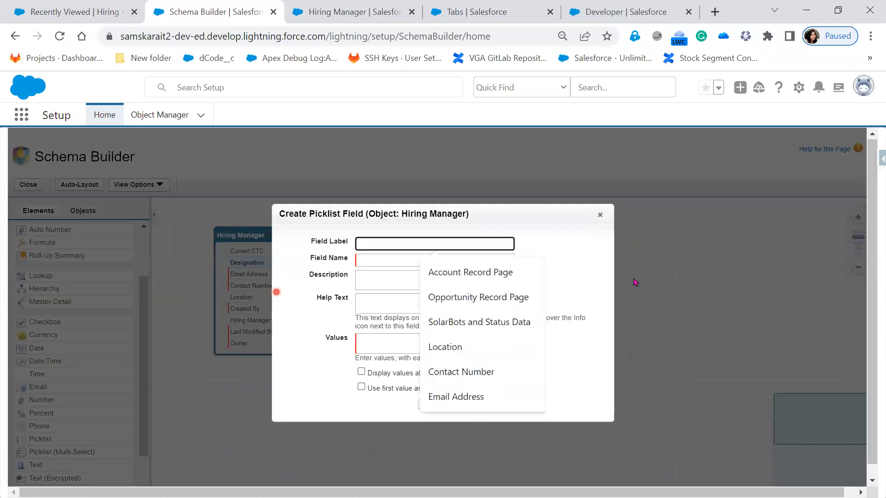
left_click(577, 263)
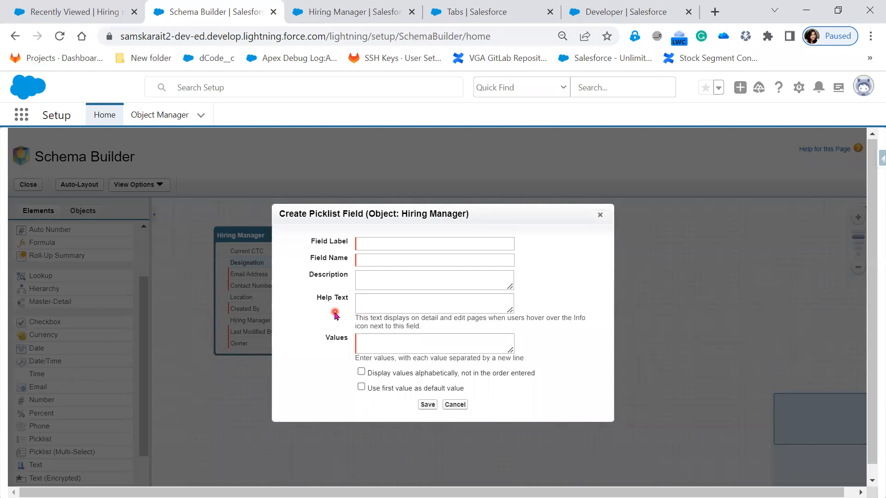
Step: Start a new custom Text field on the Hiring Manager object from its Fields & Relationships page
left_click(378, 12)
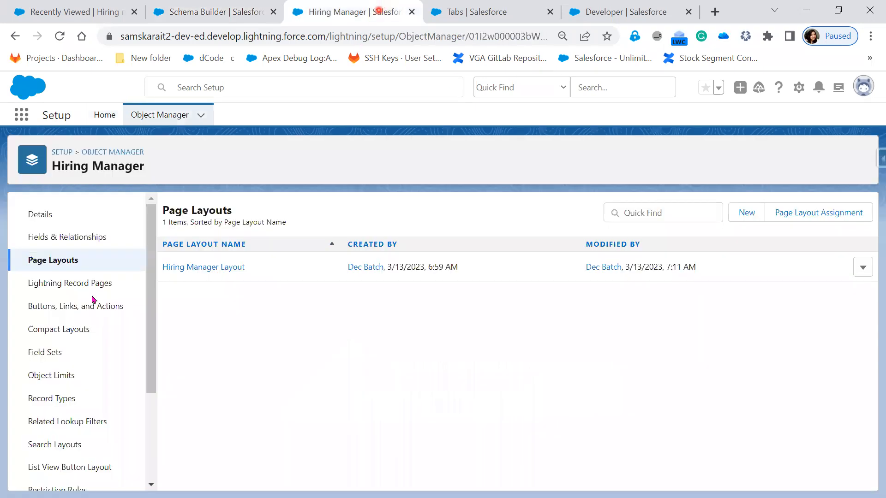
left_click(67, 237)
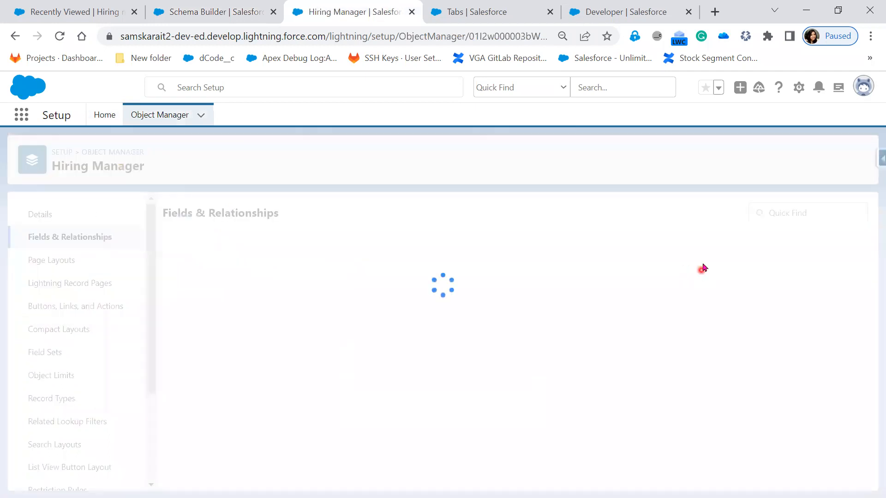
left_click(598, 210)
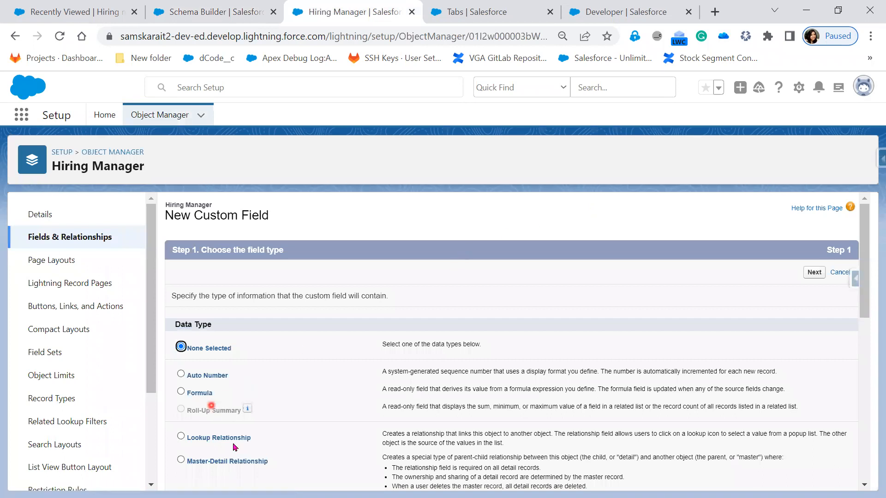
scroll(217, 443, "down", 3)
scroll(194, 439, "down", 3)
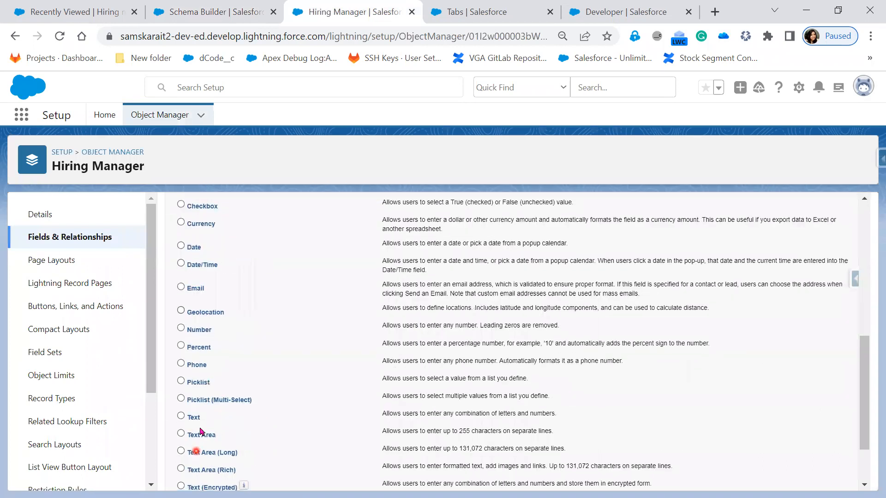
left_click(193, 417)
scroll(855, 475, "down", 3)
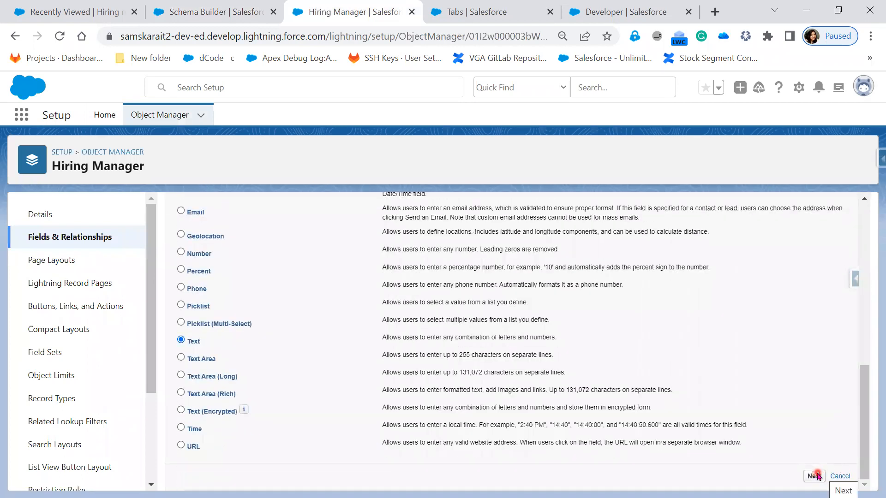
left_click(814, 476)
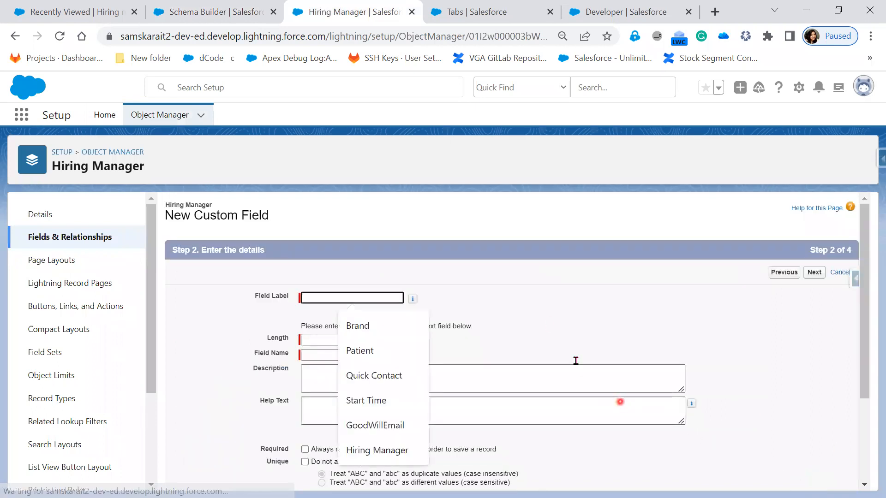
Step: Enter Brand as the field label, set a text length, and advance past field-level security to the page layouts step
left_click(774, 429)
left_click(342, 295)
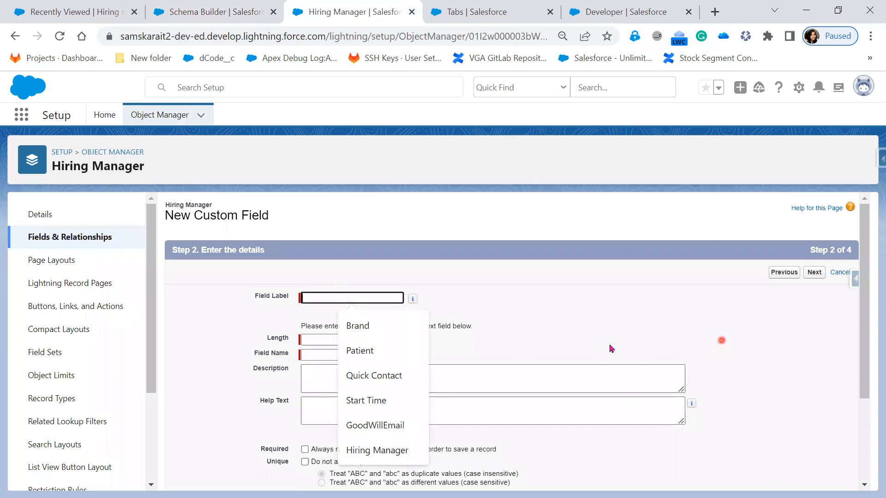
key("Down")
key("Return")
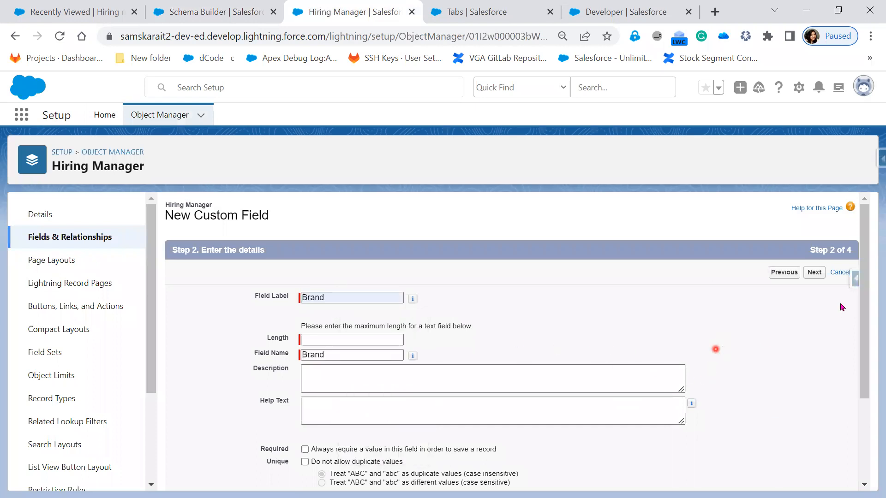
left_click(340, 340)
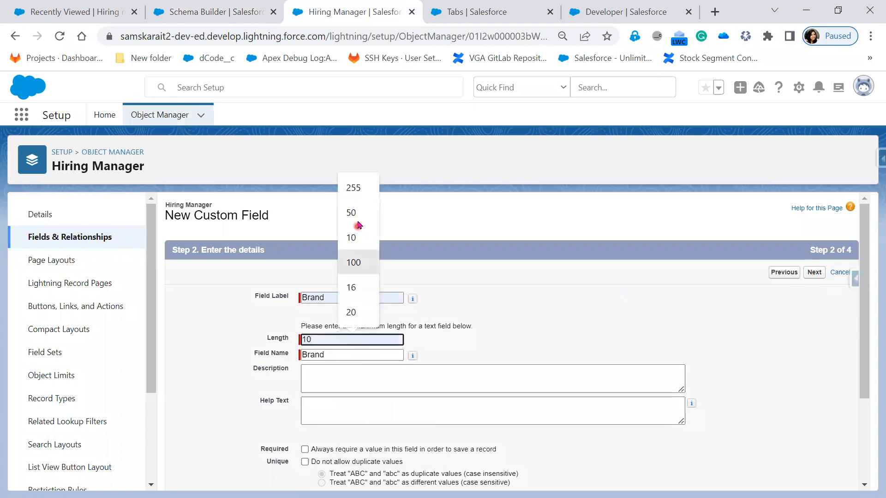
left_click(359, 215)
left_click(815, 272)
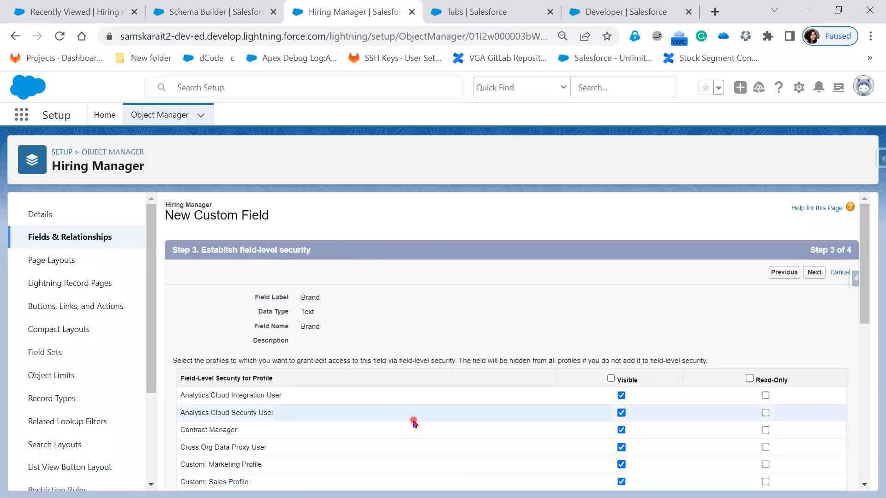
left_click(812, 273)
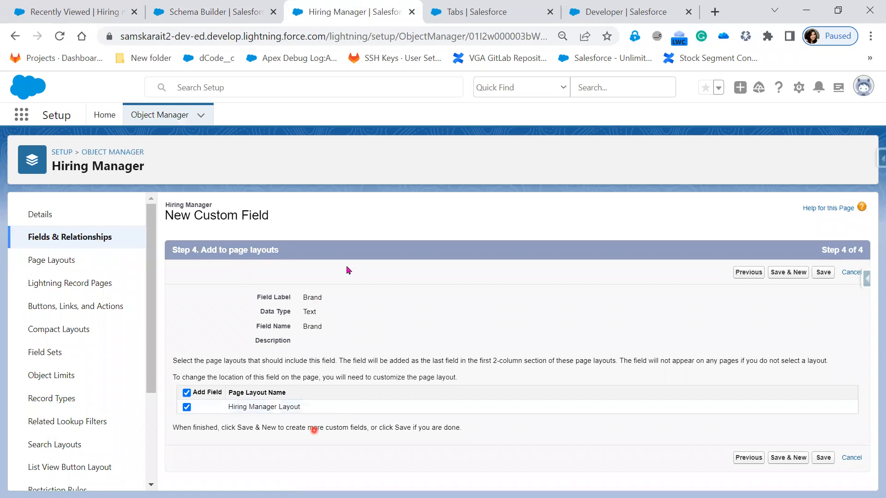
Step: Go back to the field-level security step and review the profile visibility settings for the Brand field
left_click(197, 11)
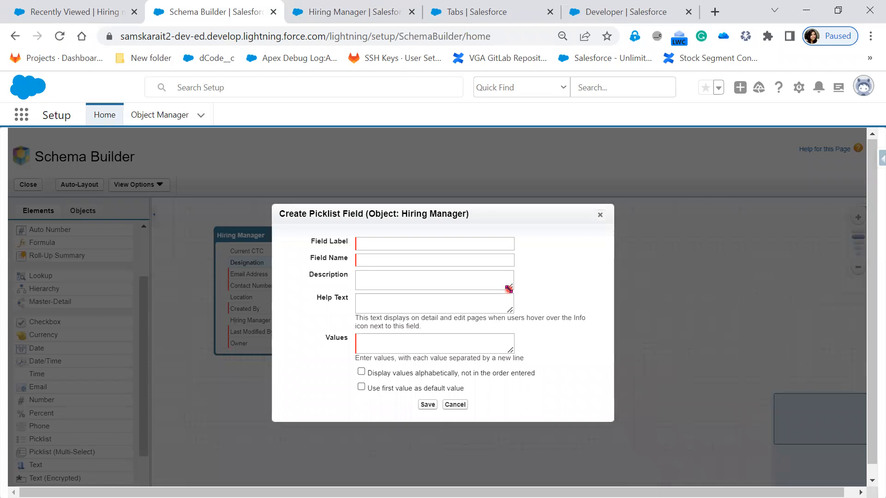
left_click(323, 12)
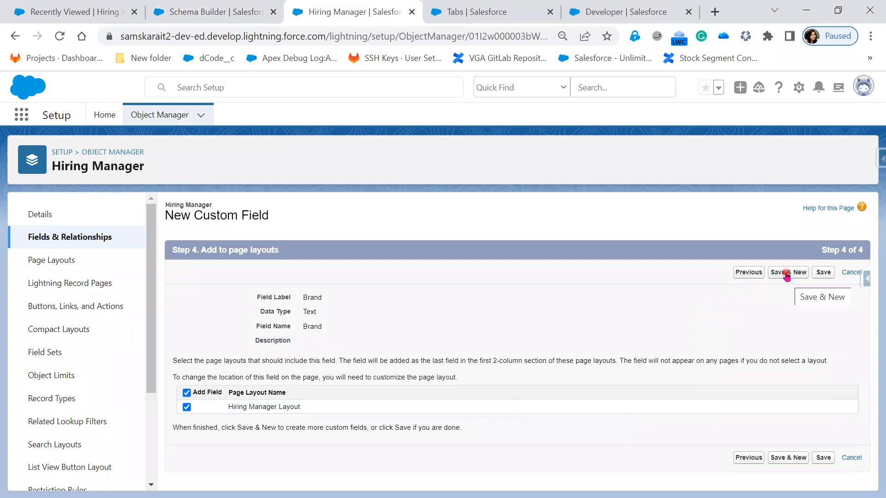
left_click(743, 276)
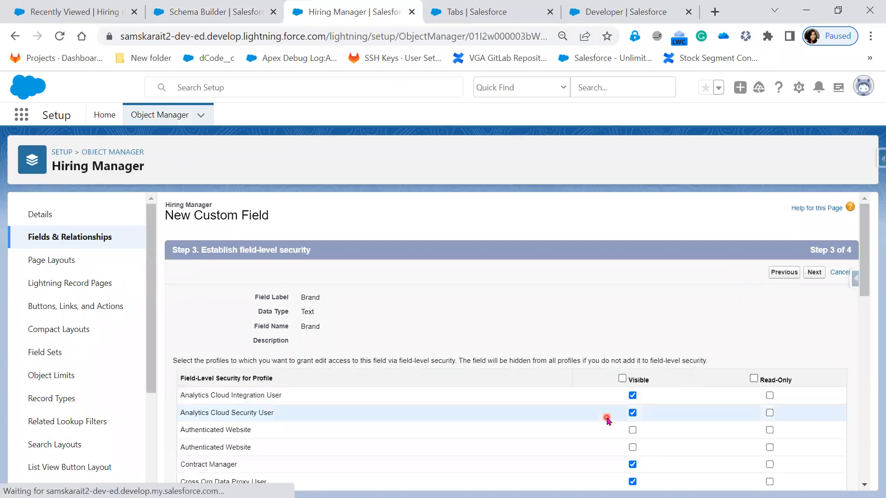
scroll(597, 434, "down", 3)
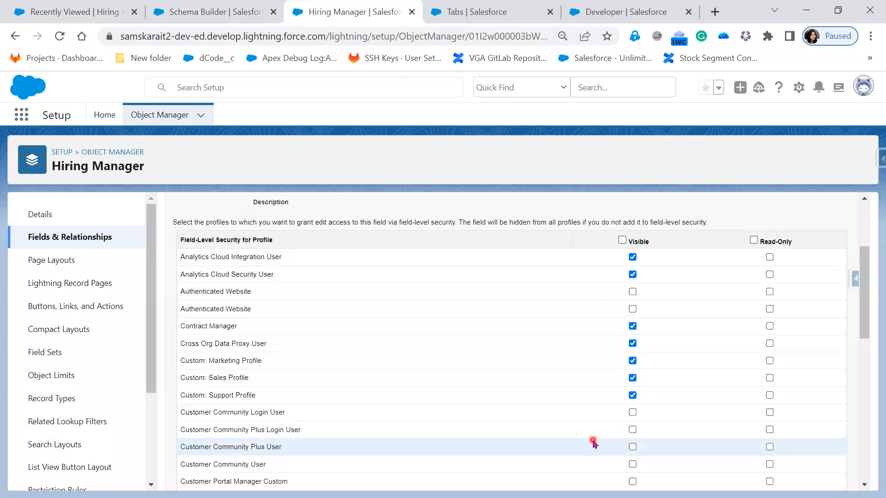
scroll(594, 444, "up", 3)
scroll(593, 444, "down", 6)
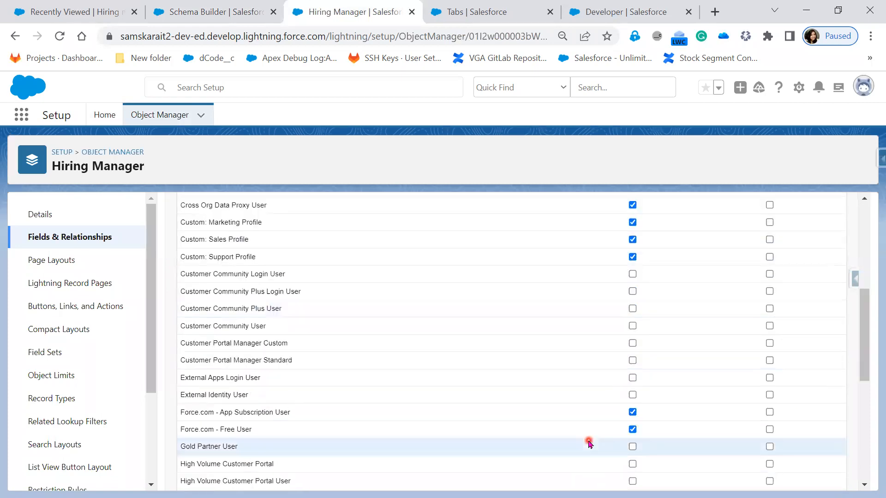
scroll(588, 443, "up", 6)
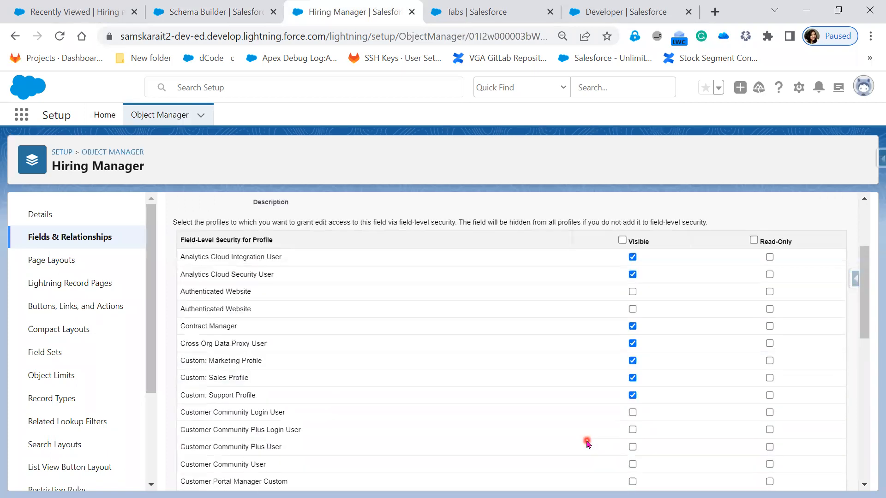
scroll(587, 443, "down", 1)
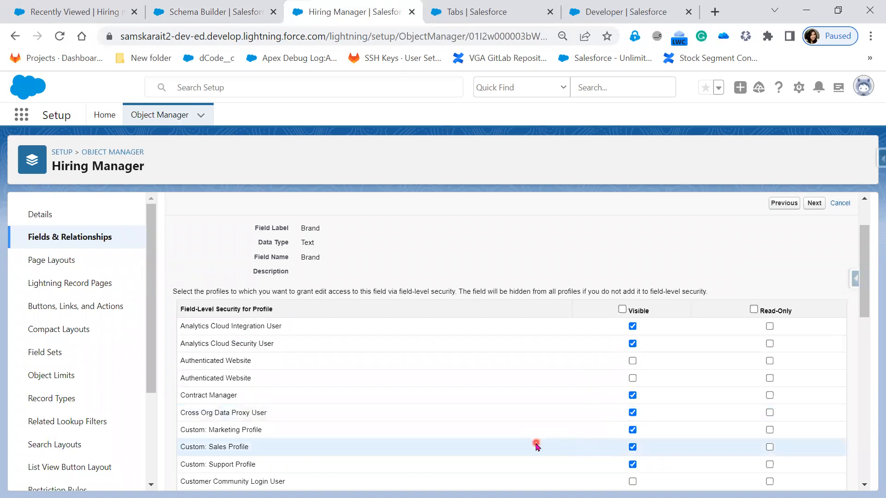
scroll(510, 474, "up", 2)
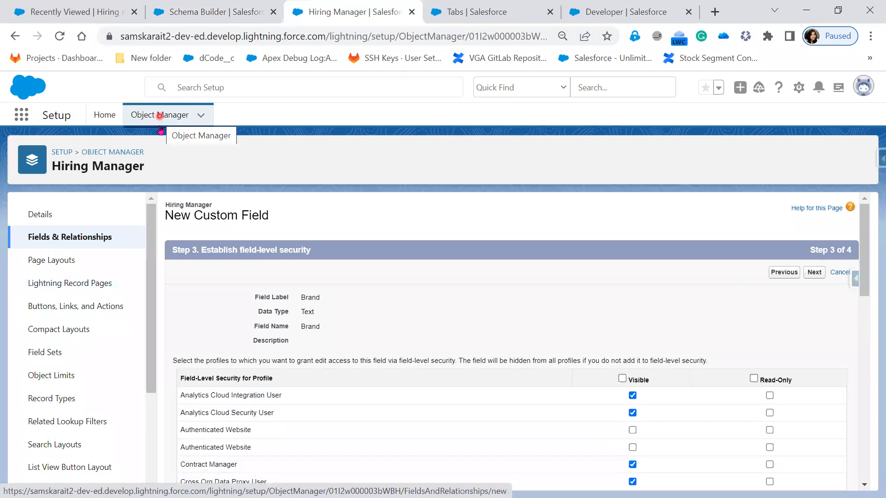
Step: Cancel the empty Create Picklist Field dialog in Schema Builder and check the Hiring Manager object
left_click(190, 16)
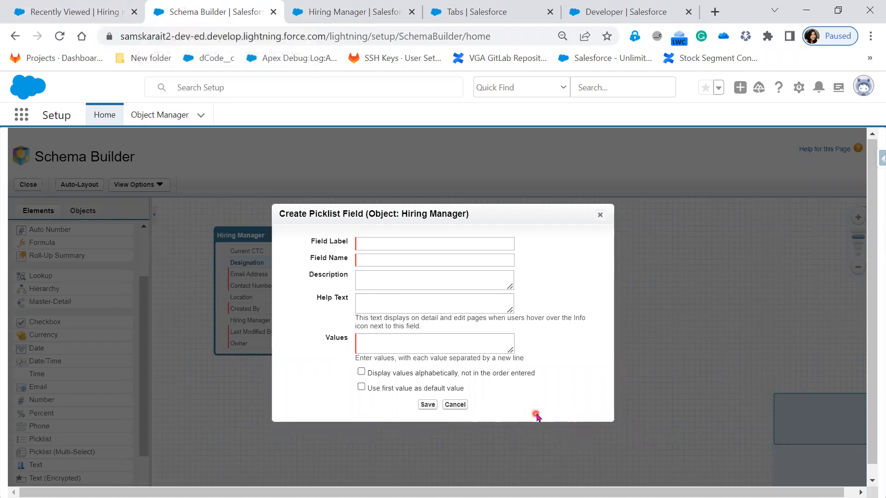
left_click(599, 217)
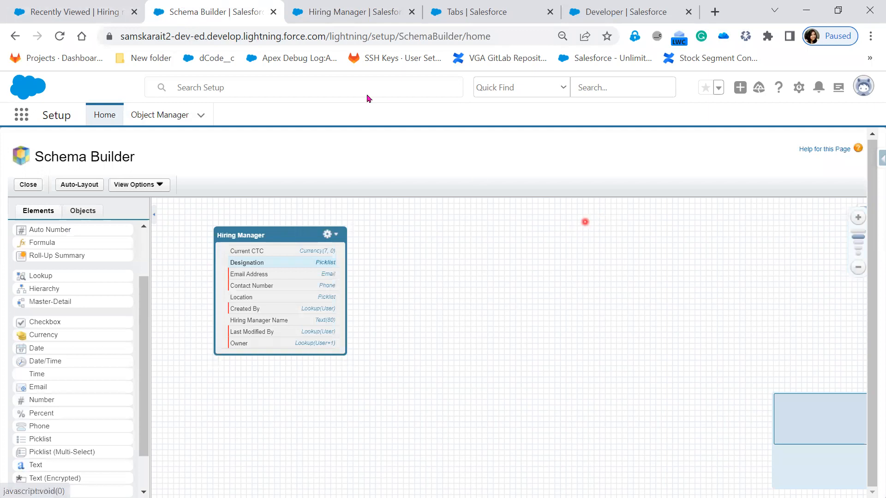
left_click(332, 15)
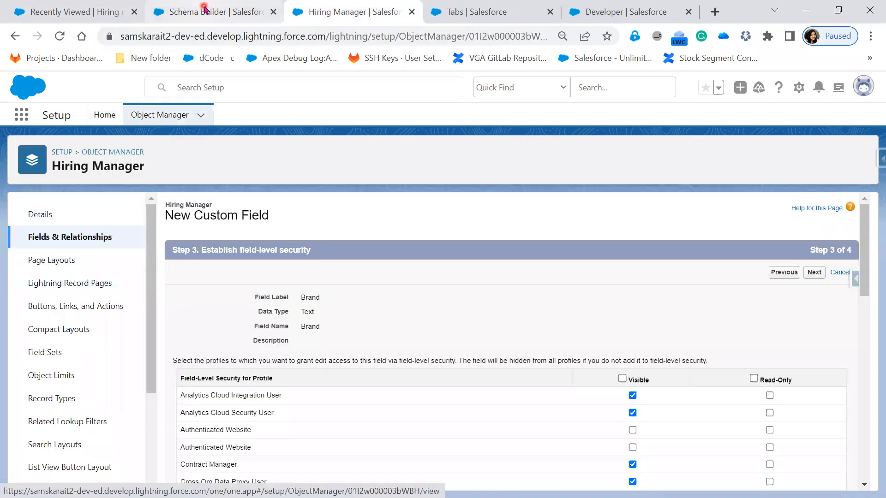
left_click(203, 11)
left_click(350, 342)
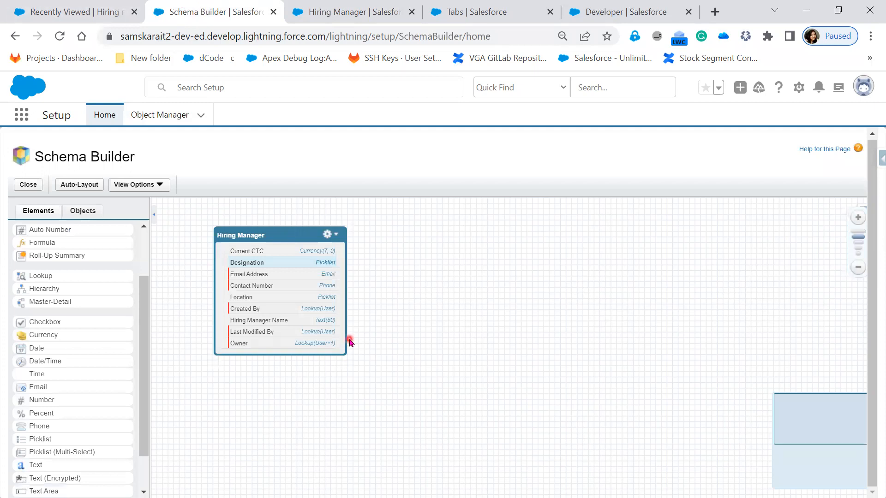
left_click(355, 12)
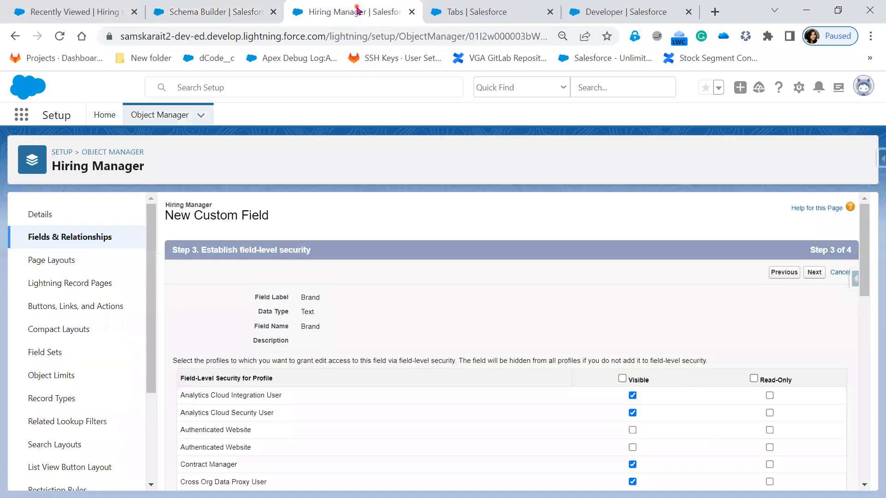
Step: Open the Current CTC field's field-level security, toggle visibility for the TATA Sales Admin and TATA Sales Team profiles, and save
left_click(71, 237)
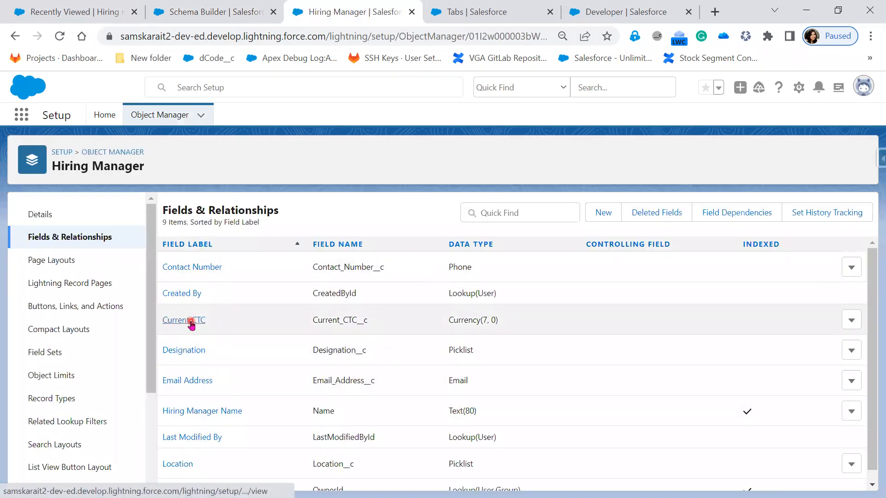
left_click(191, 323)
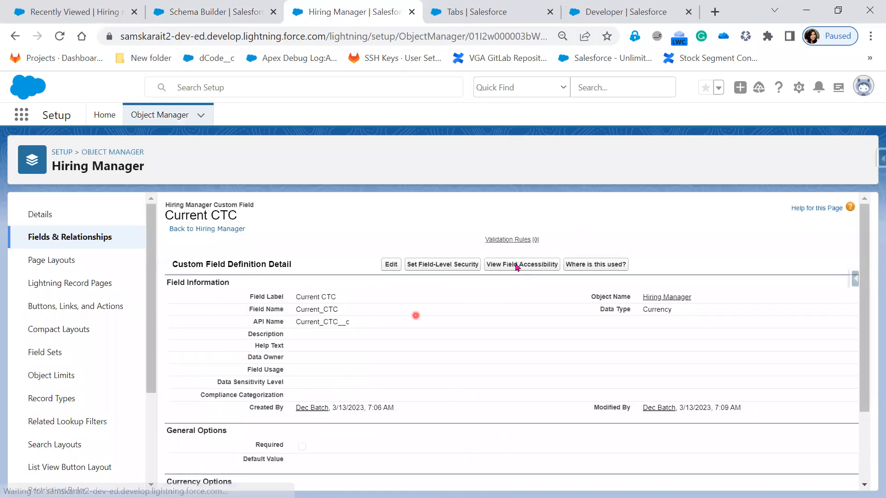
left_click(451, 264)
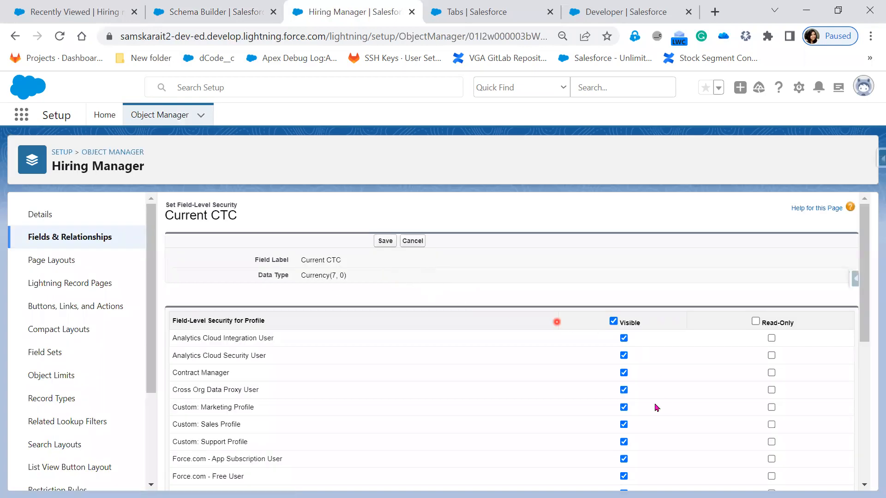
scroll(649, 404, "down", 5)
left_click(623, 437)
left_click(624, 455)
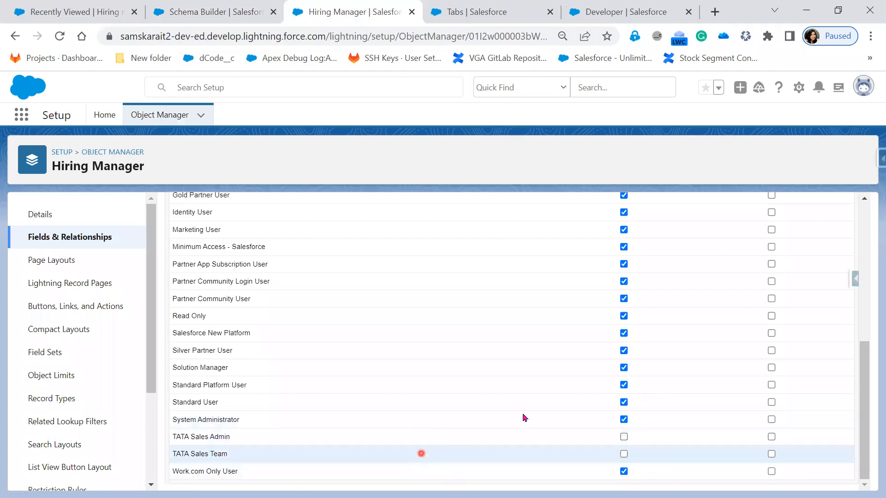
scroll(522, 417, "up", 7)
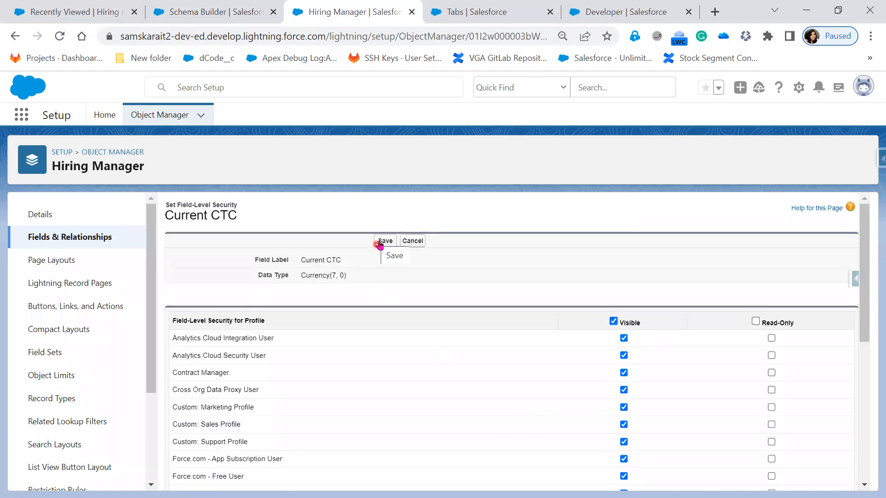
left_click(379, 243)
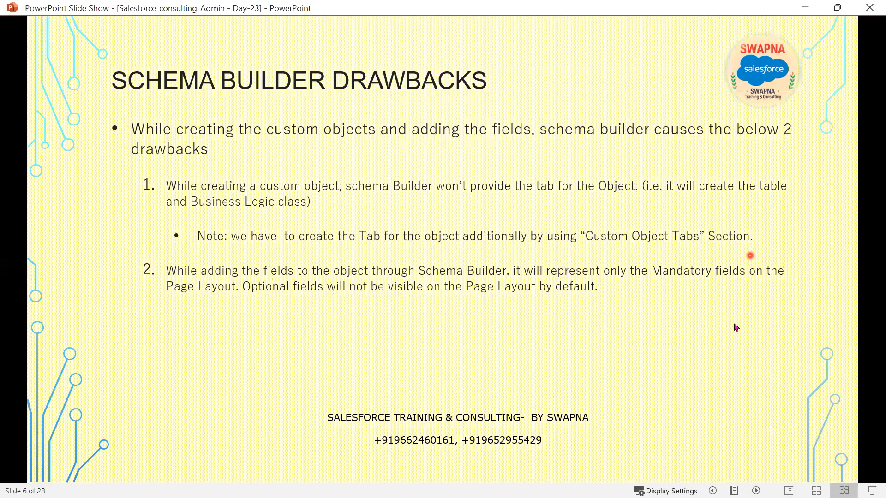
left_click(735, 329)
left_click(735, 329)
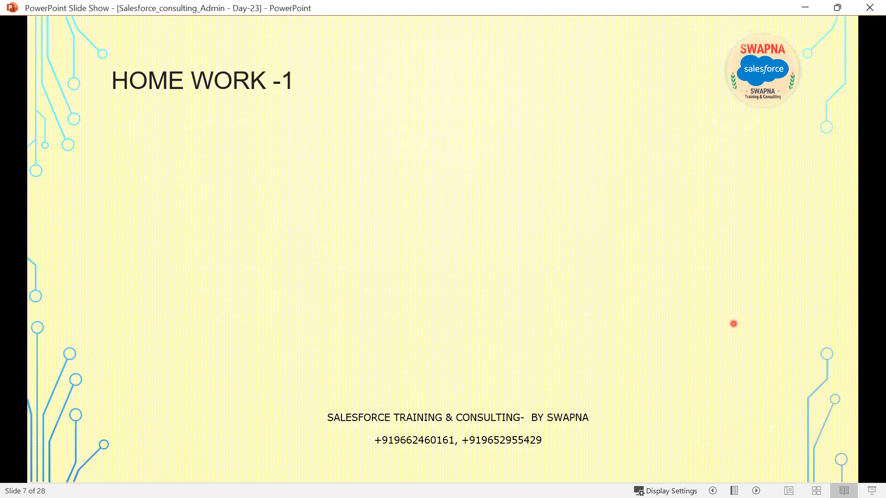
left_click(734, 323)
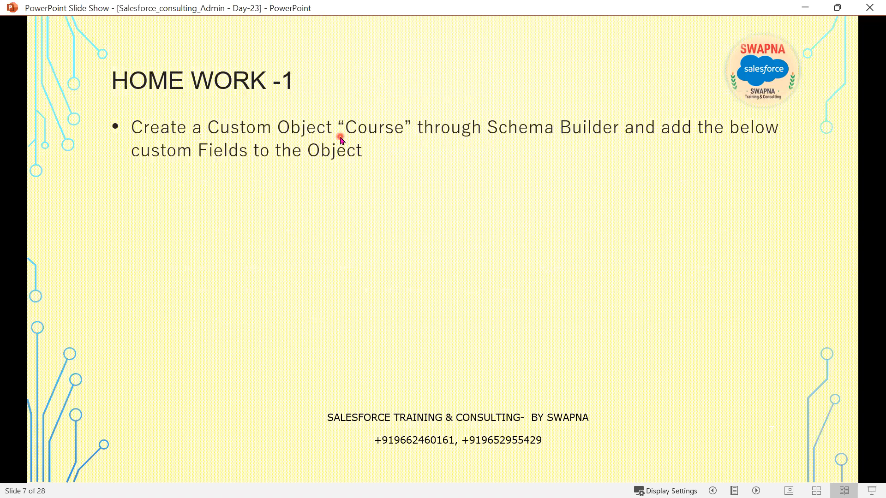
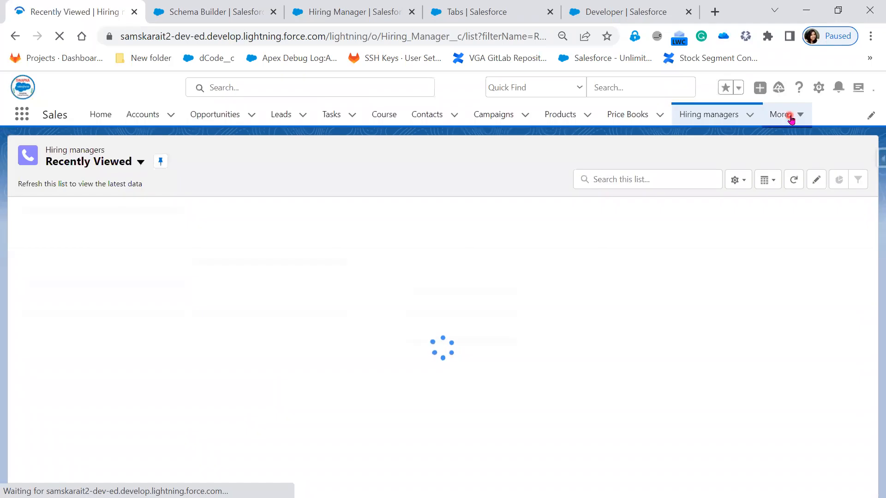
Step: Open the Positions tab and start a new Position record
left_click(793, 114)
left_click(774, 333)
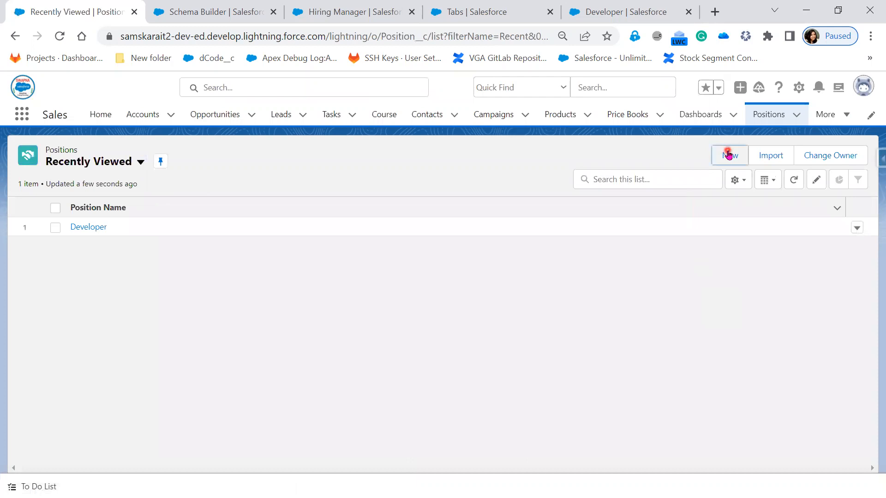
left_click(728, 154)
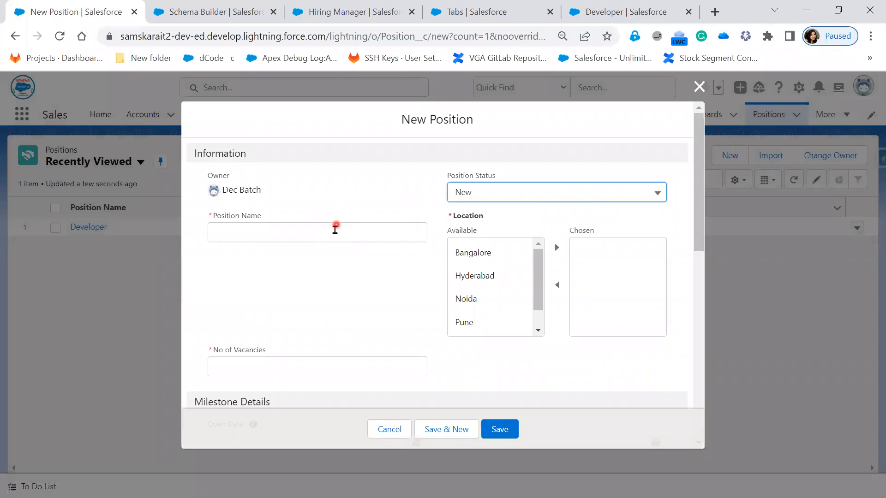
Step: Enter Freshers as the Position Name and 20 as the number of vacancies
left_click(336, 236)
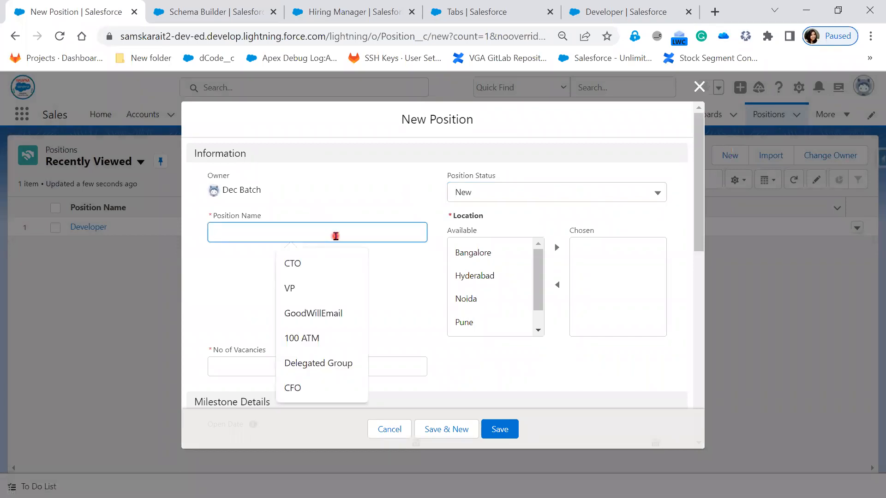
type("Freshers")
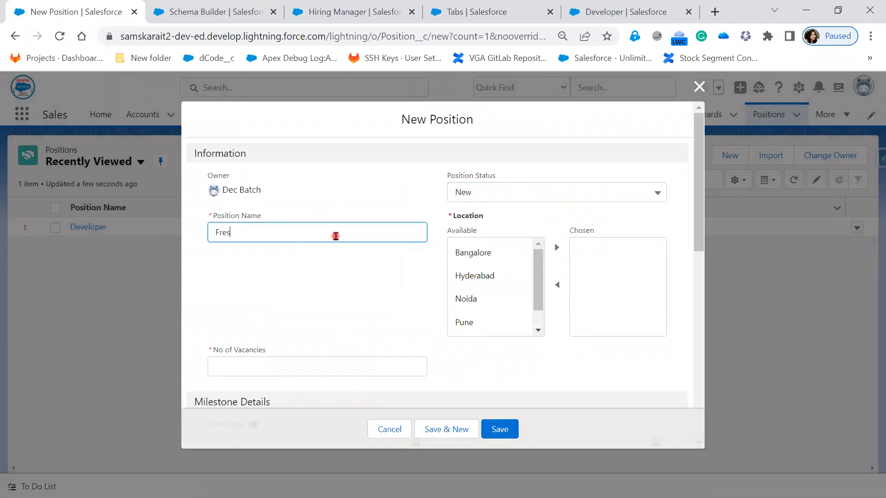
left_click(288, 363)
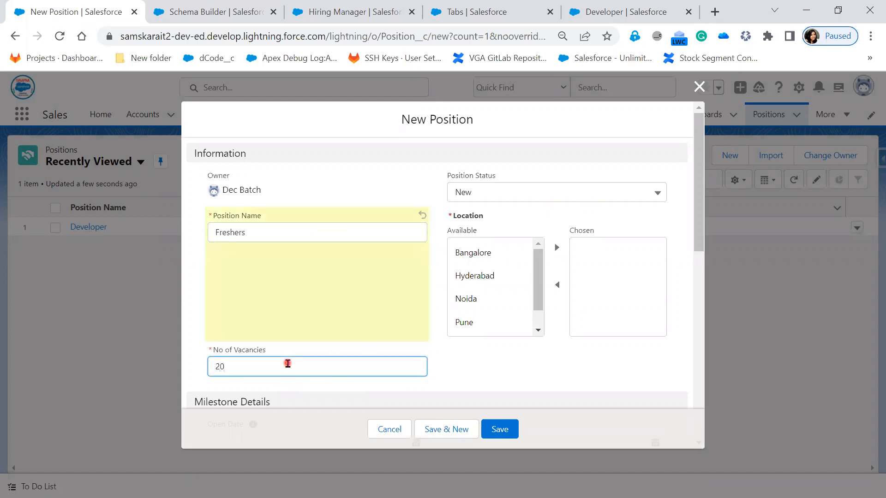
Step: Move Hyderabad from the available locations to the chosen locations
left_click(493, 273)
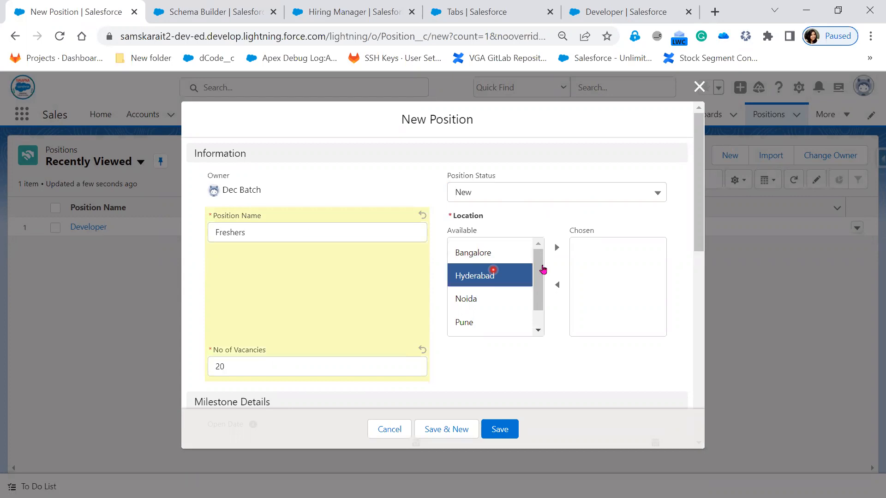
left_click(557, 248)
scroll(418, 340, "down", 5)
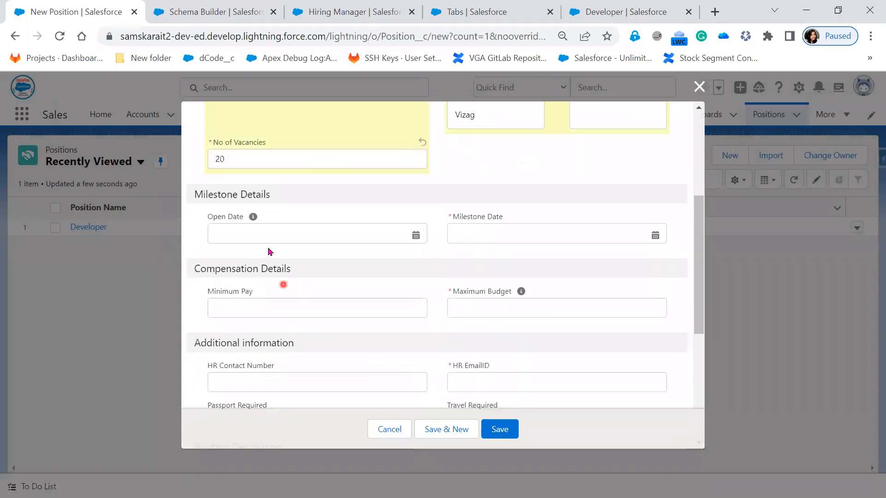
Step: Set the Open Date to 3/13/2023 and the Milestone Date to 4/7/2023
left_click(269, 239)
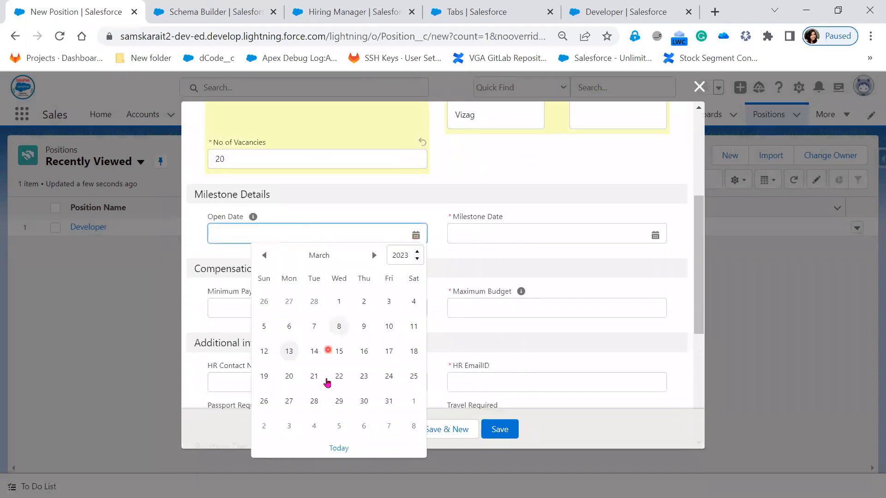
left_click(289, 352)
left_click(493, 235)
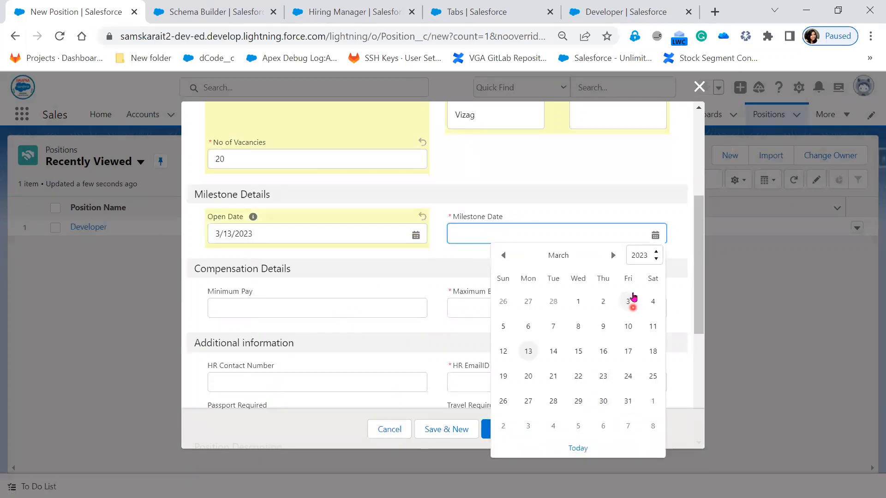
left_click(612, 255)
left_click(628, 327)
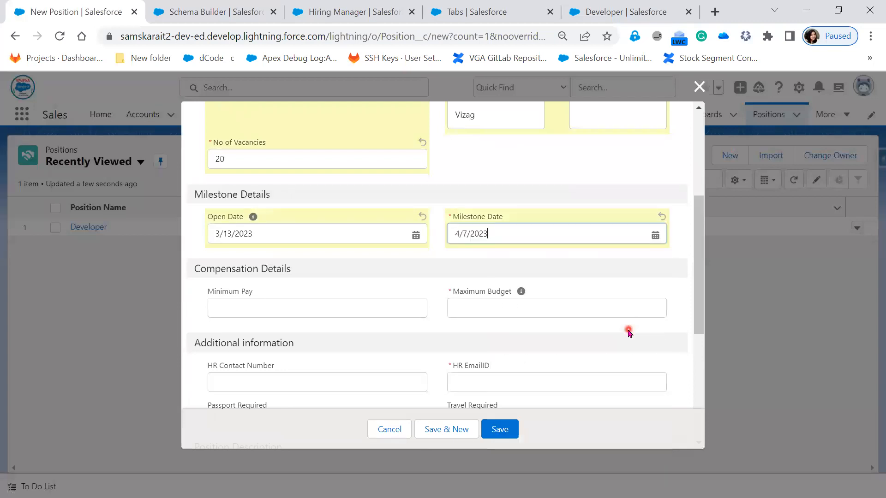
Step: Set Minimum Pay to 20000 and Maximum Budget to 60000
left_click(270, 306)
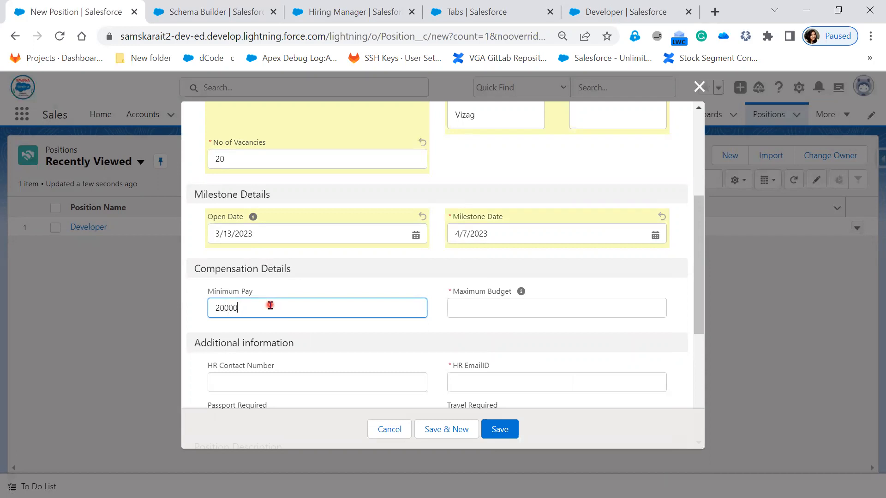
left_click(445, 301)
left_click(475, 312)
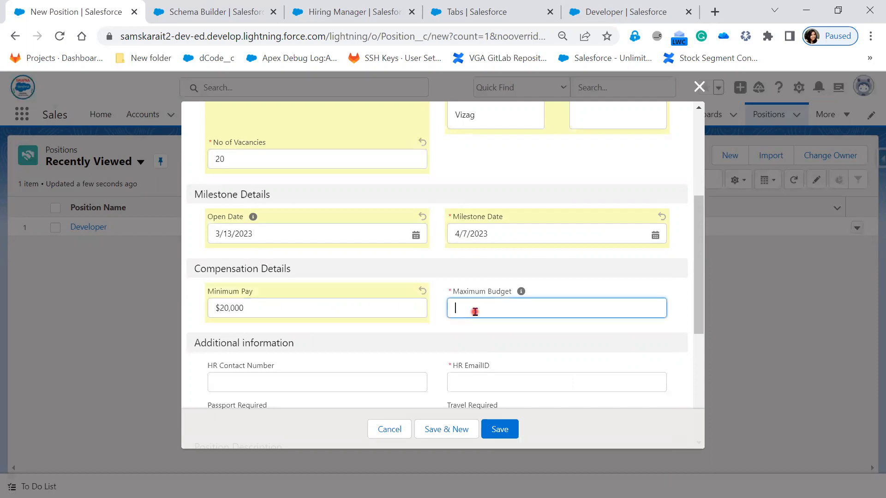
type("60000")
Step: Fill in the HR contact number and the HR e-mail address
scroll(391, 366, "down", 3)
left_click(277, 242)
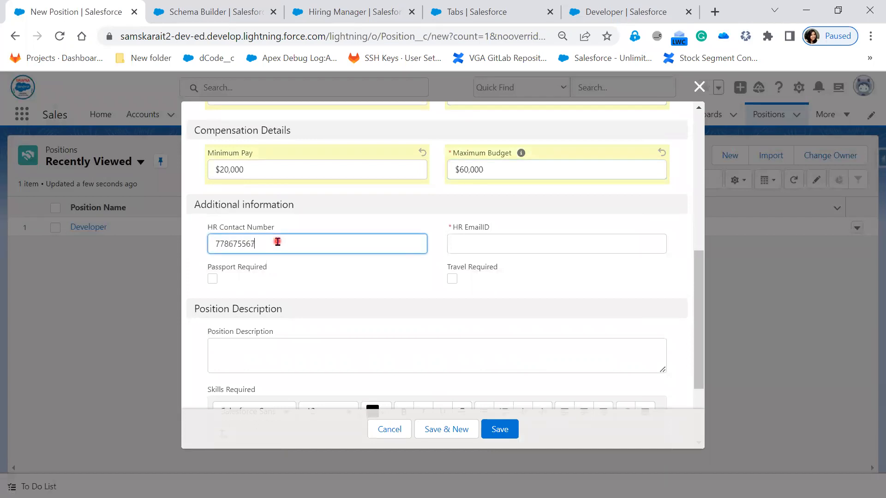
left_click(480, 238)
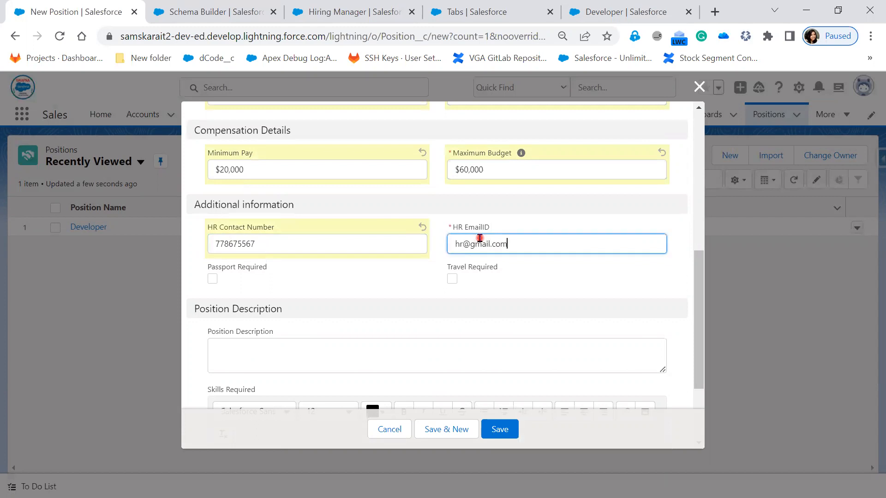
left_click(458, 240)
type("34")
Step: Check both Passport Required and Travel Required
left_click(233, 290)
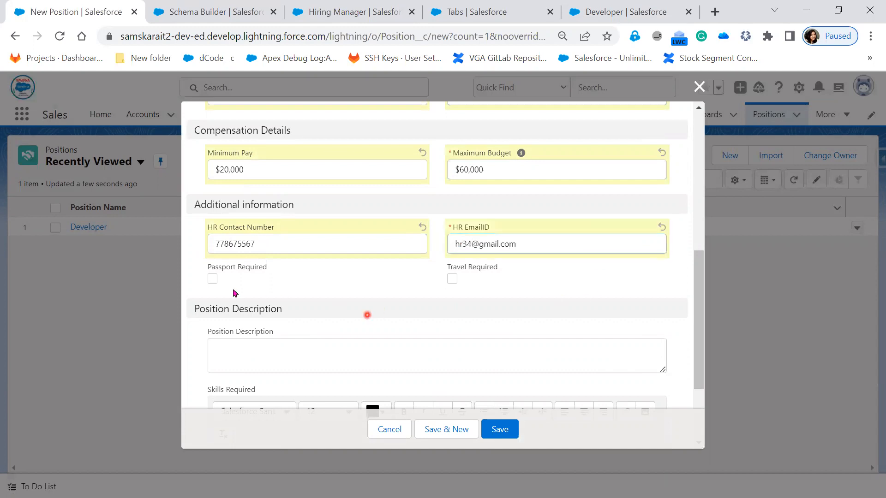
left_click(212, 280)
left_click(452, 279)
scroll(476, 295, "down", 3)
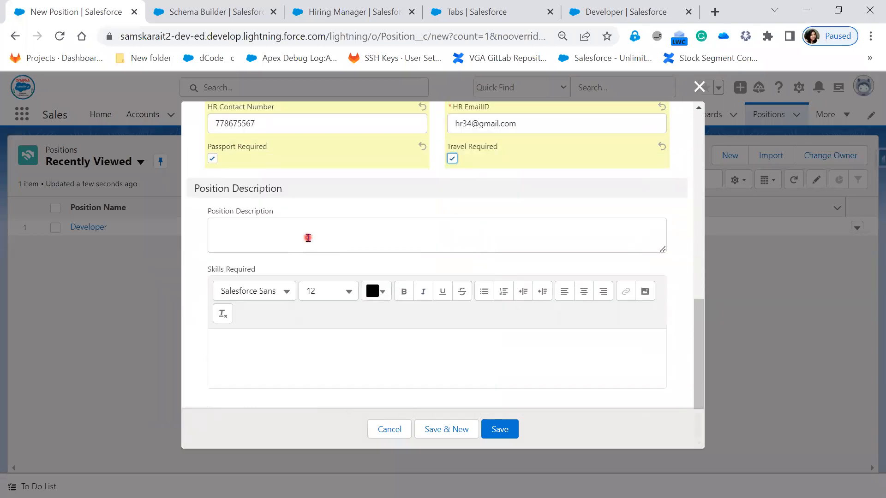
Step: Open a new browser tab and search Google for salesforce jobs in india
left_click(308, 238)
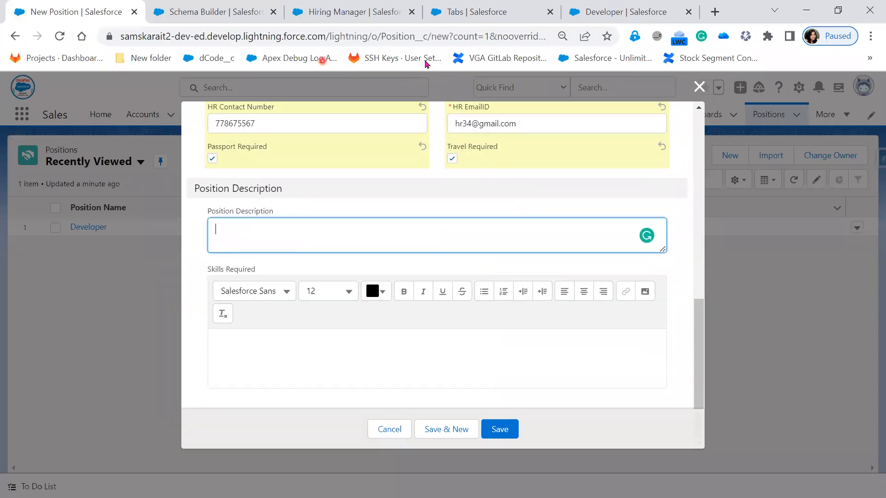
left_click(717, 12)
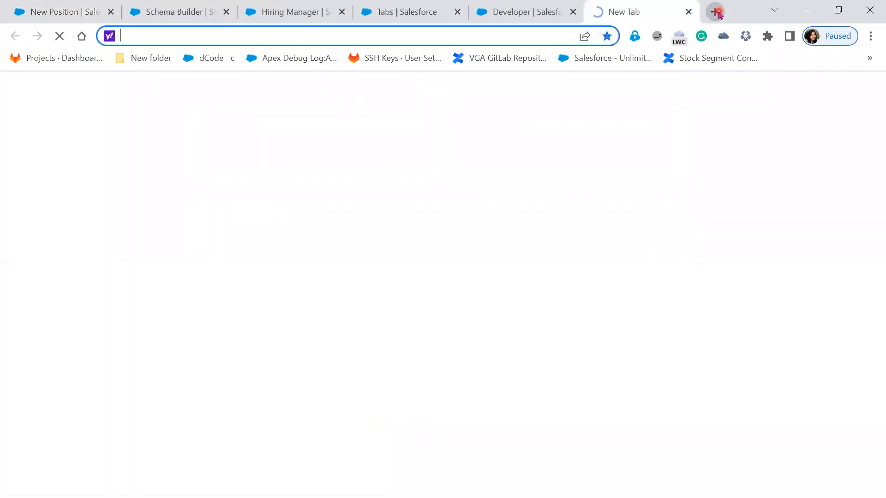
type("goo")
key("Return")
left_click(354, 253)
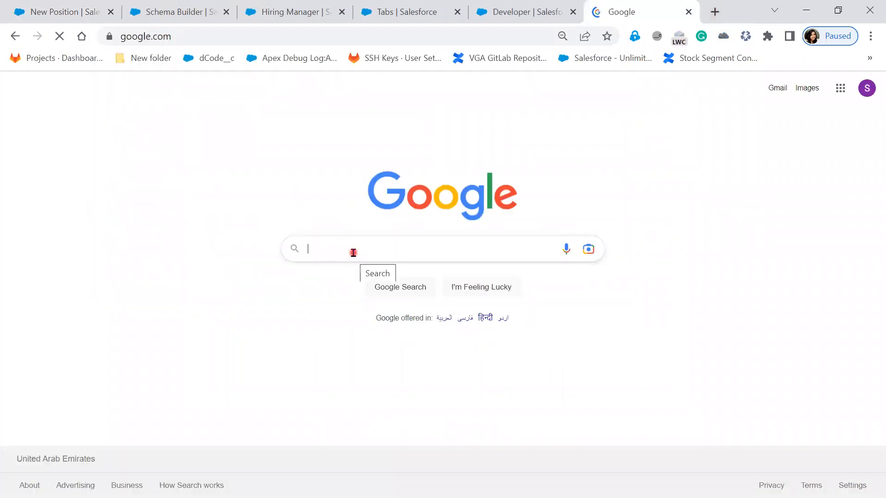
type("sales")
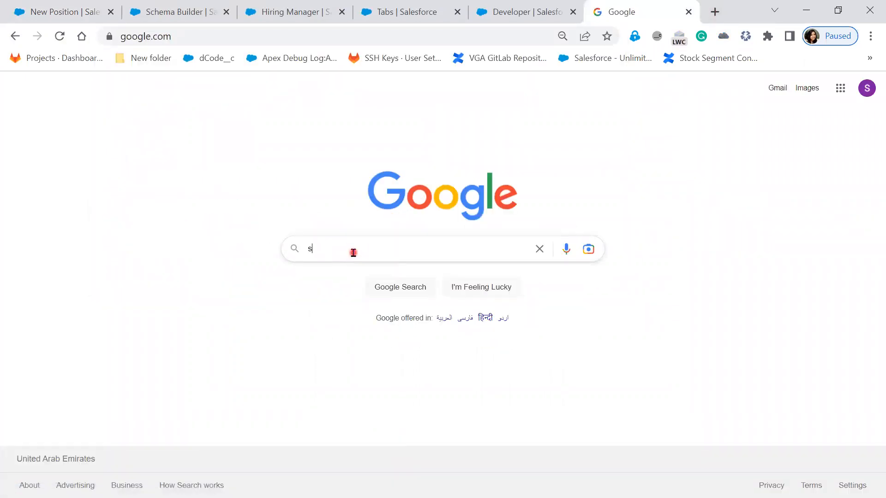
key("Down")
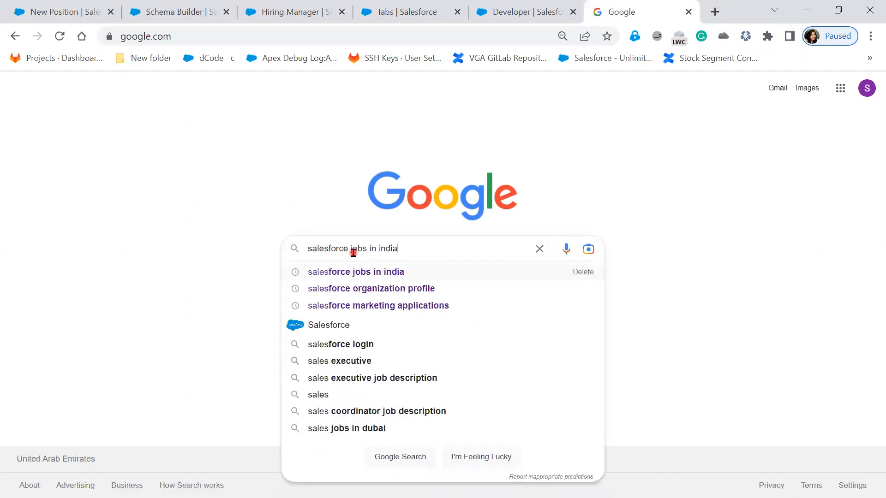
key("Return")
key("Return")
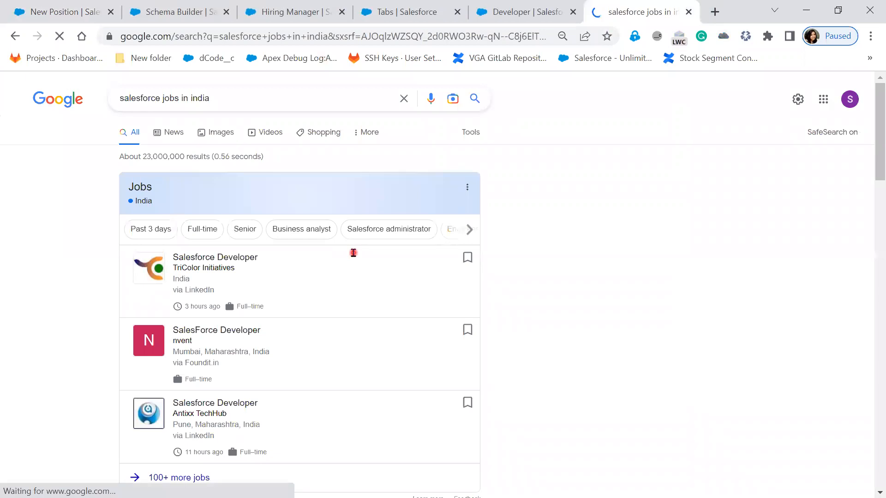
Step: Browse the Salesforce Developer job listings and read their descriptions
scroll(395, 237, "down", 6)
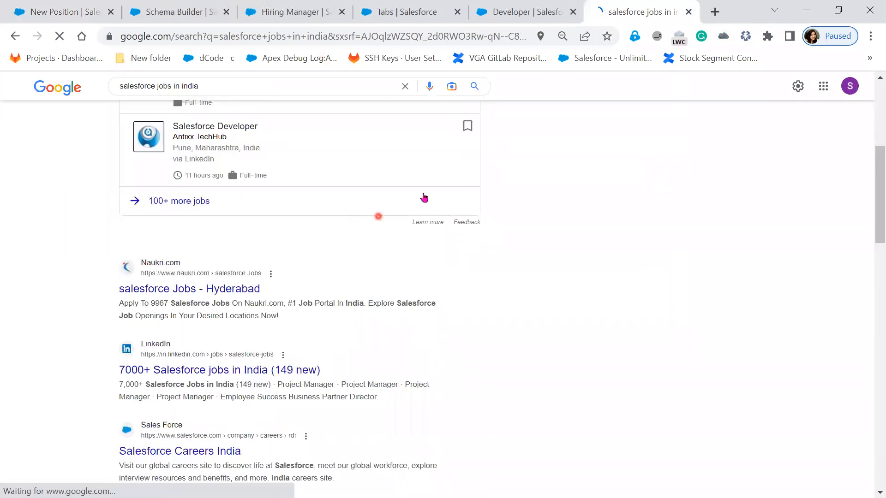
left_click(179, 201)
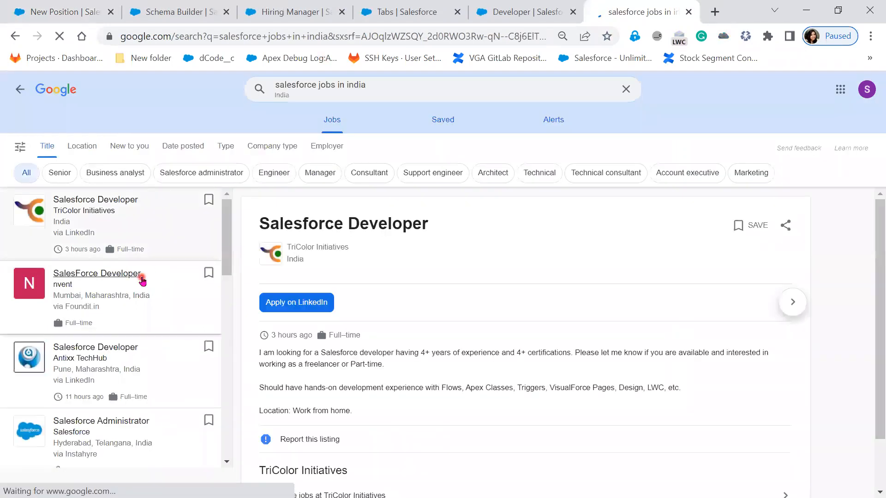
left_click(142, 281)
scroll(508, 433, "down", 2)
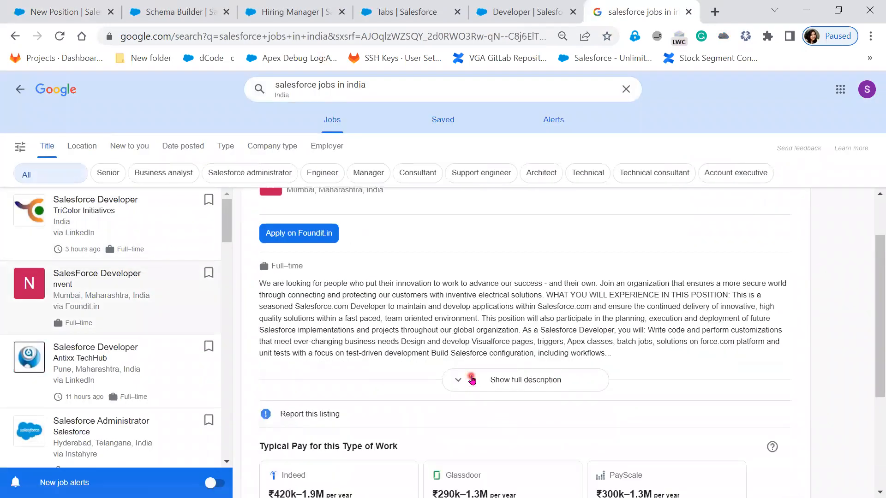
left_click(471, 379)
scroll(471, 380, "down", 10)
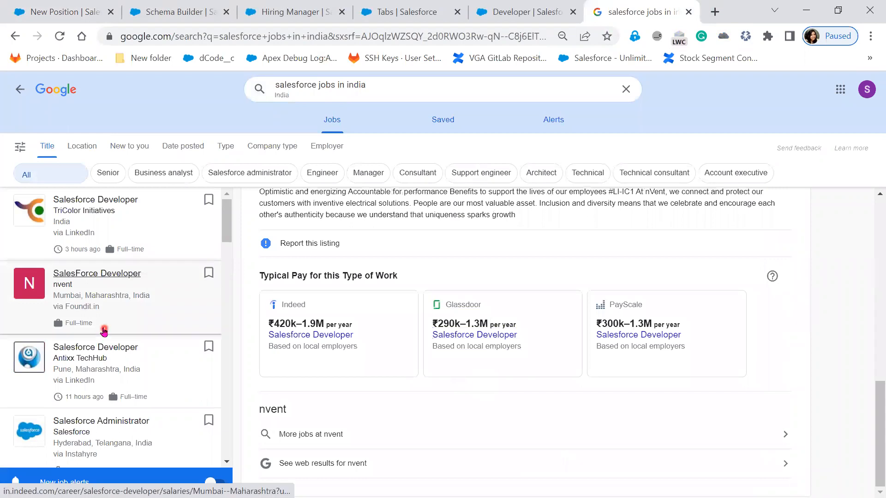
left_click(90, 368)
scroll(448, 313, "down", 3)
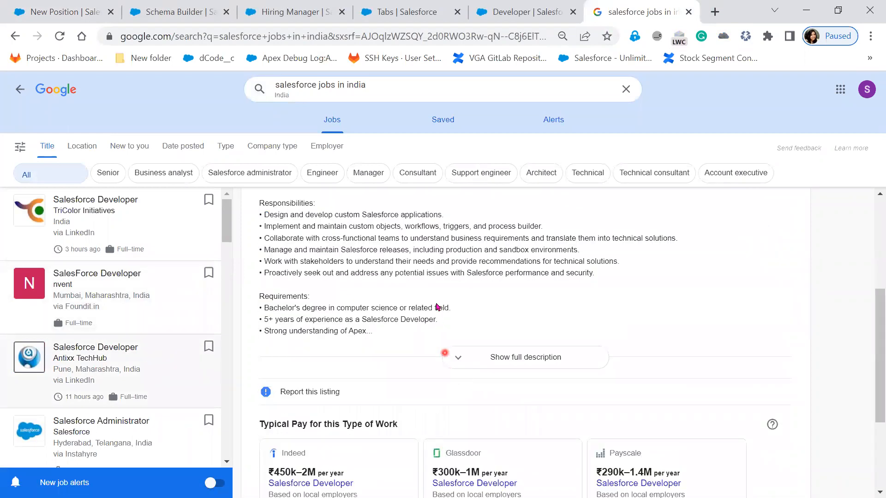
Step: Copy the Responsibilities list from the Antixx TechHub Salesforce Developer listing
left_click_drag(618, 274, 249, 206)
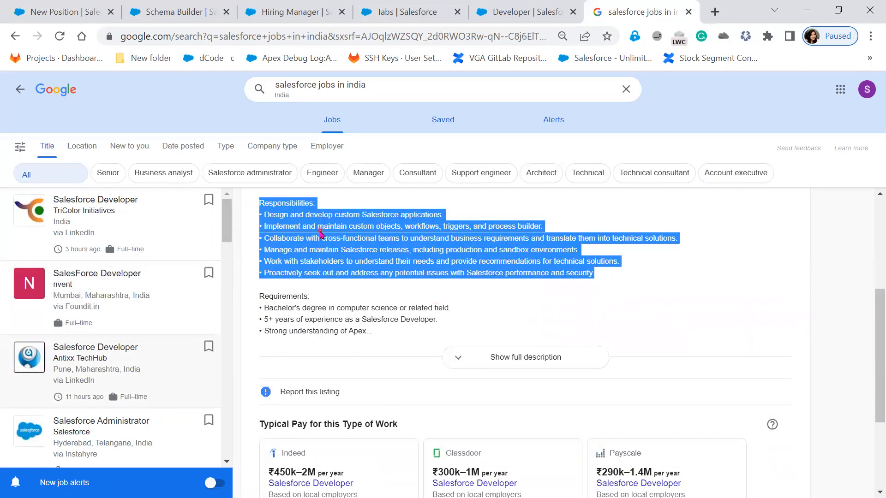
right_click(368, 180)
left_click(376, 184)
Step: Paste the copied responsibilities into the new Position's Skills Required field
left_click(521, 22)
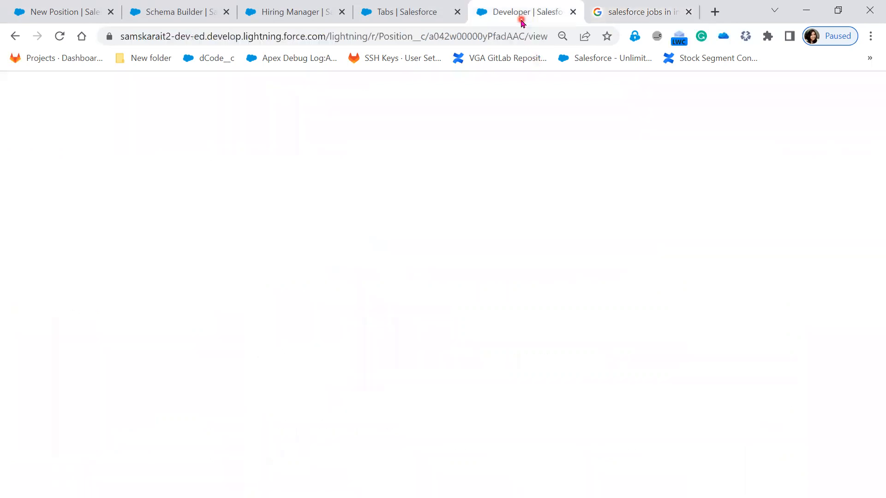
left_click(304, 9)
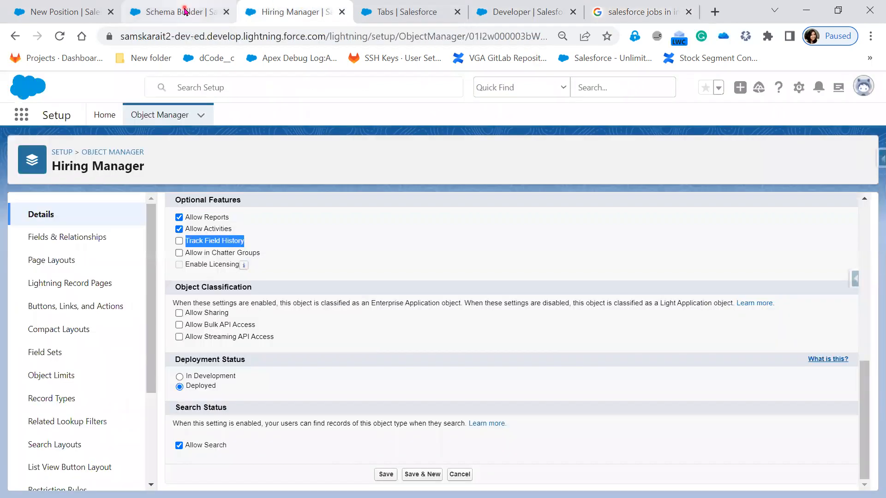
left_click(184, 10)
left_click(70, 10)
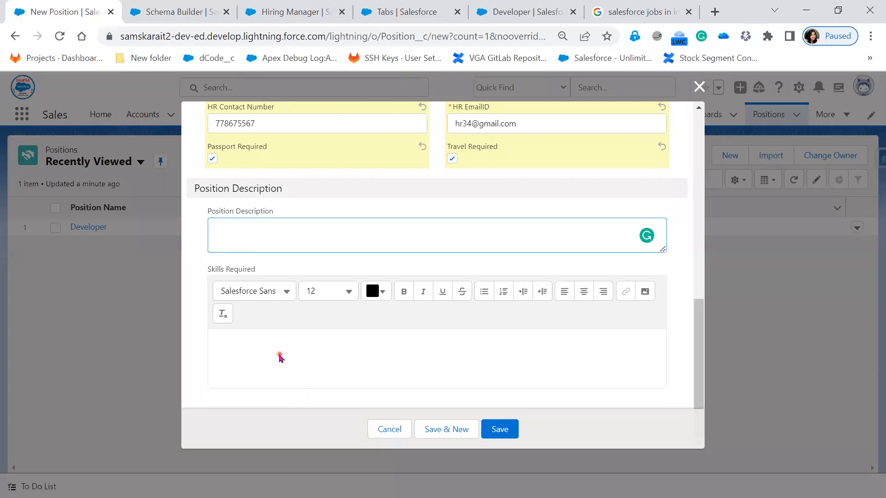
left_click(275, 335)
key("ctrl+v")
left_click(324, 301)
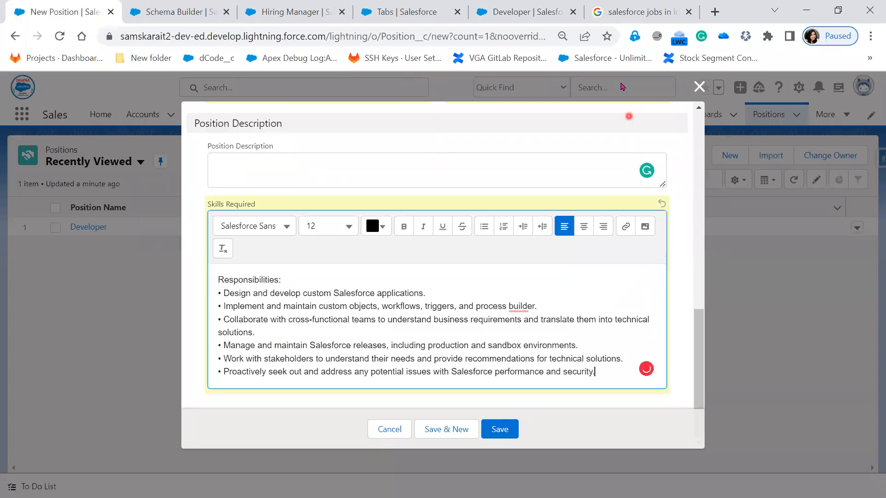
Step: Copy the 5+ years of experience requirement from the listing and paste it into Position Description
left_click(636, 11)
left_click_drag(260, 320, 362, 317)
left_click_drag(445, 322, 261, 320)
right_click(299, 319)
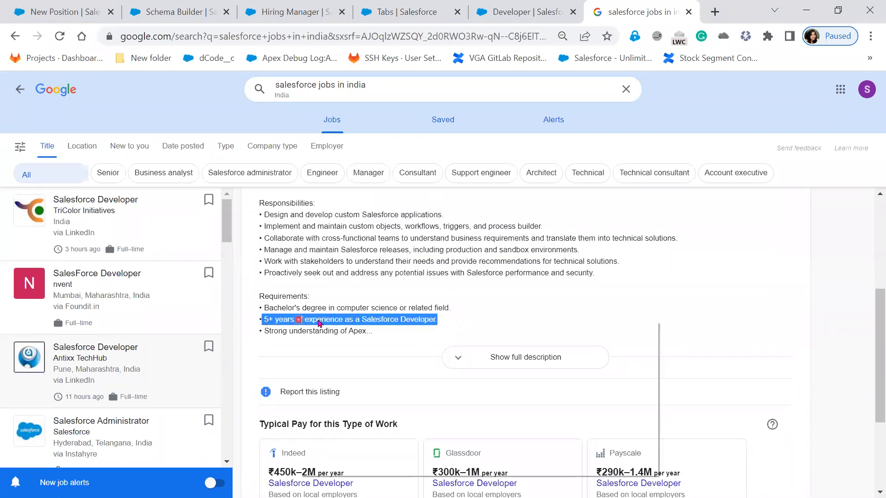
left_click(337, 330)
left_click(67, 11)
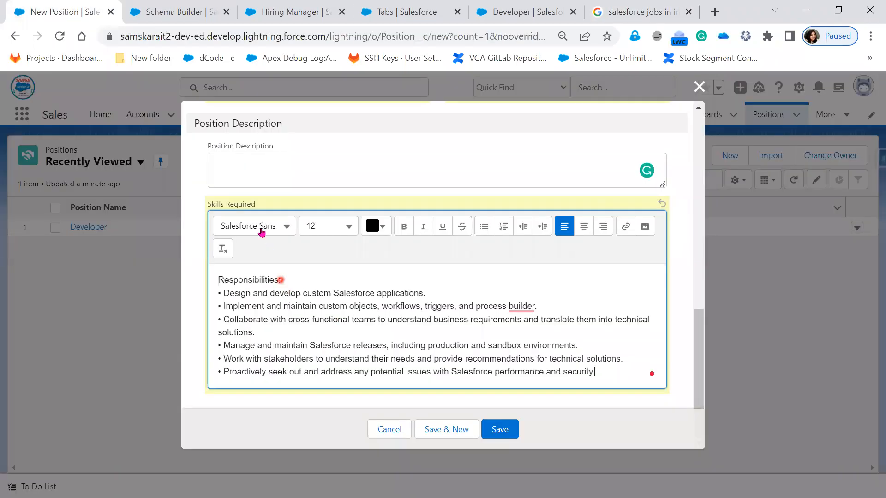
left_click(261, 173)
key("ctrl+v")
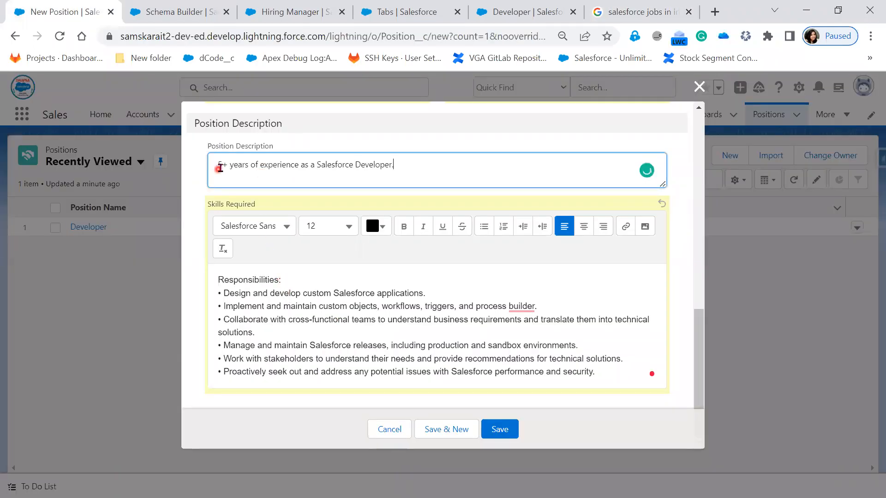
Step: Edit the Position Description to read "0 years of experience with Salesforce Knowledge."
key("Home")
key("Delete")
key("Delete")
type("0")
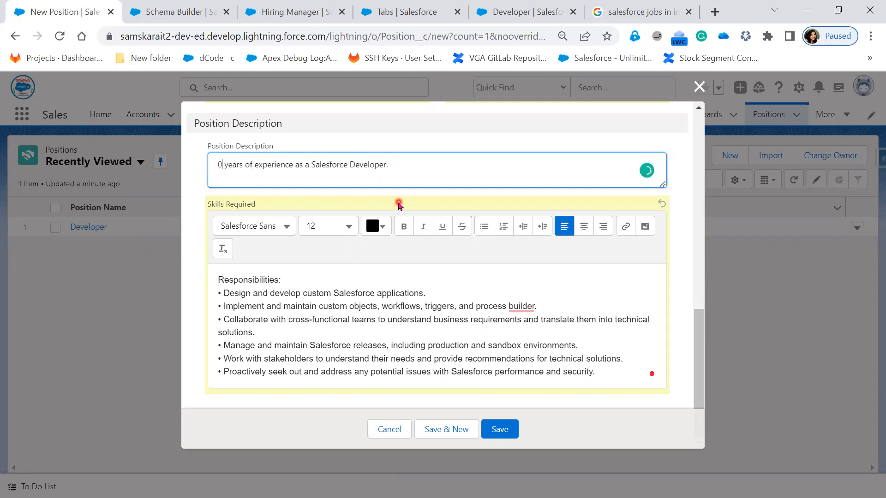
double_click(300, 164)
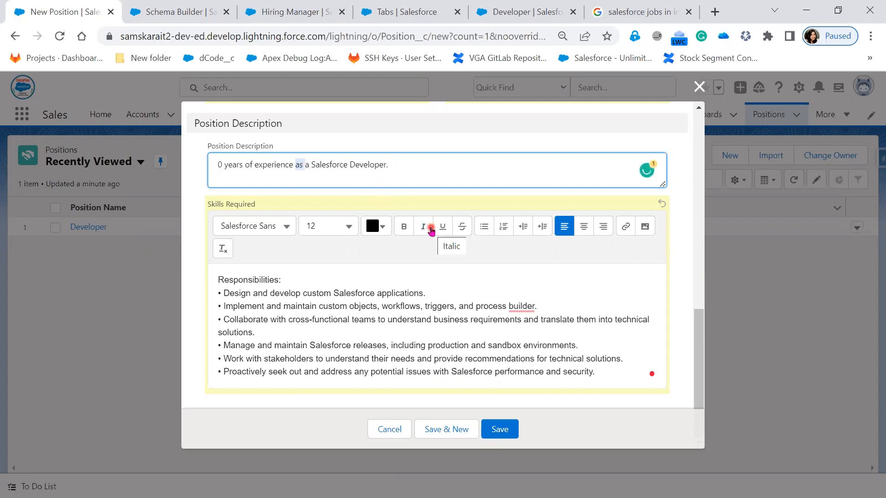
type("with")
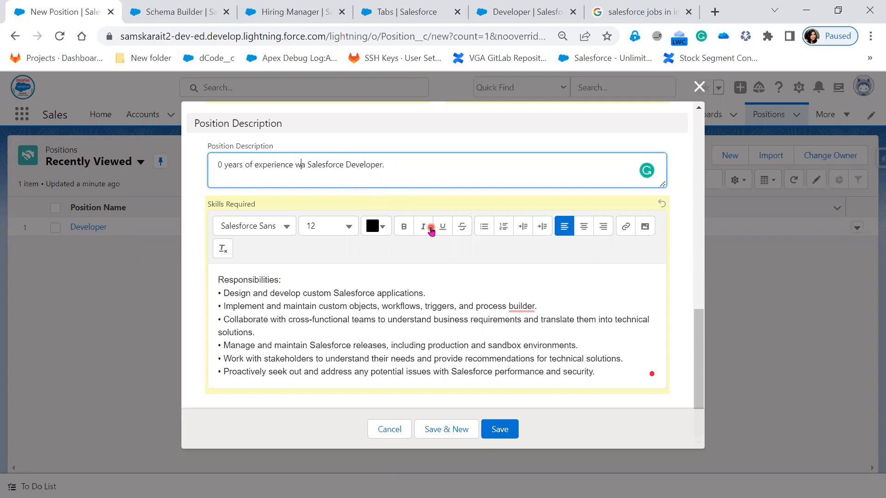
key("Delete")
key("Delete")
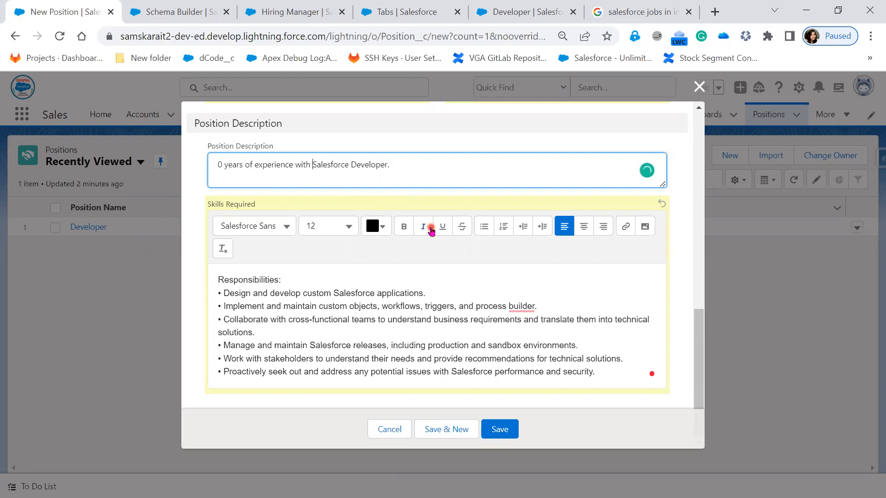
double_click(360, 165)
type("Knowledg")
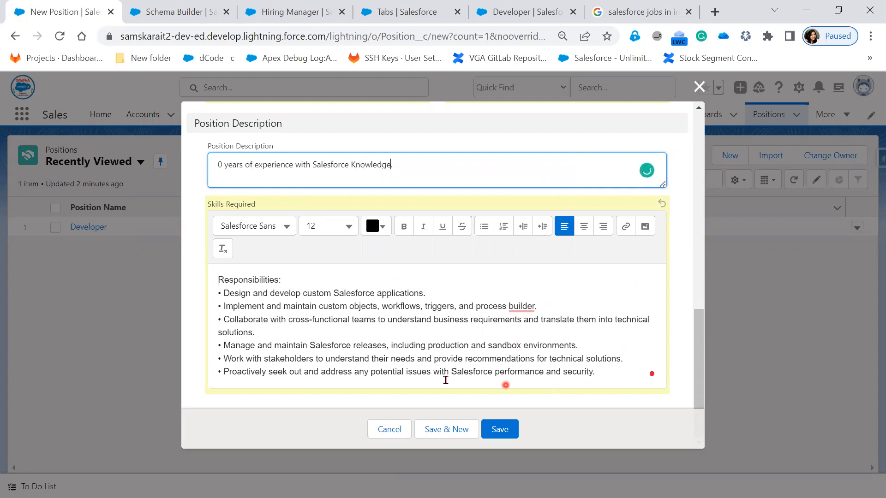
Step: Try to save the new Position record
left_click(500, 432)
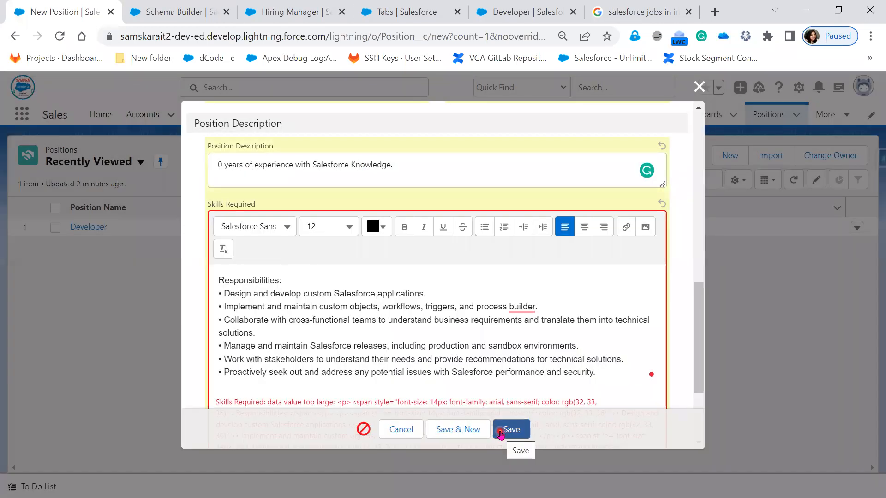
scroll(428, 320, "down", 3)
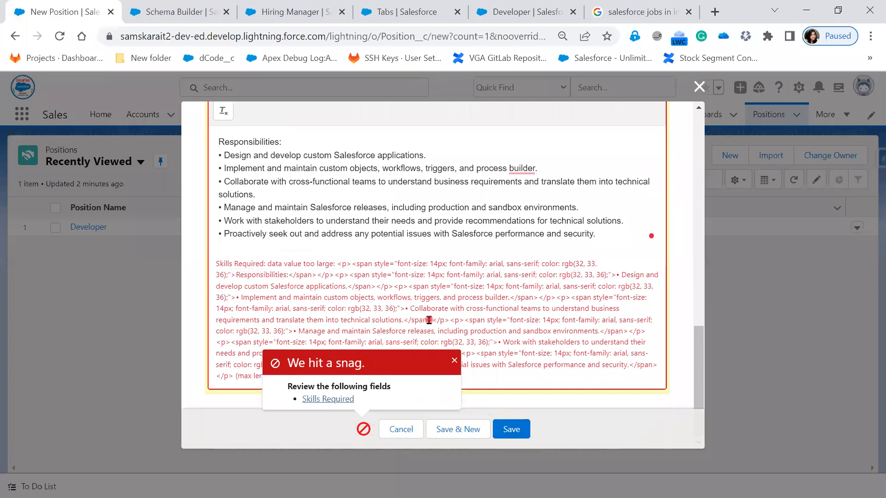
scroll(428, 320, "up", 1)
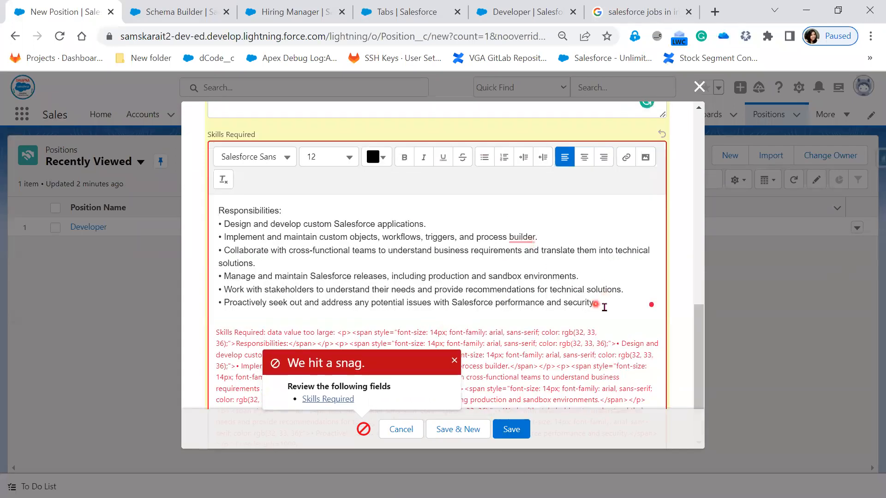
left_click(625, 302)
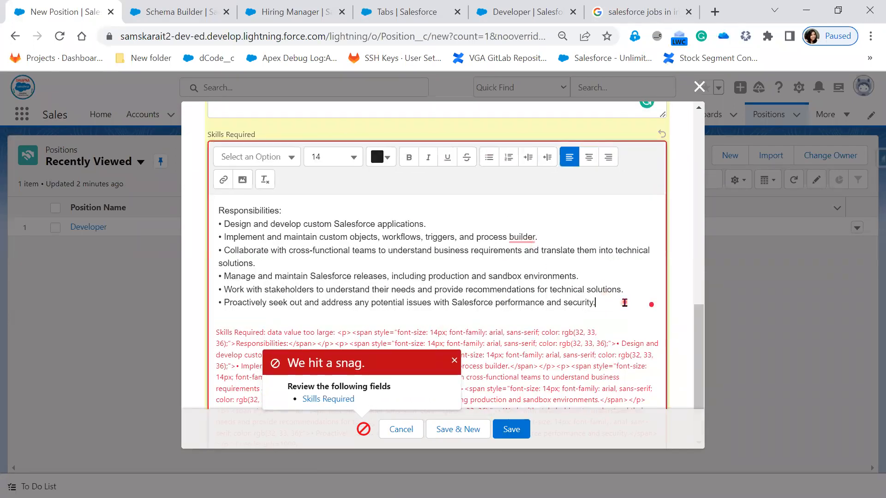
left_click_drag(605, 306, 212, 213)
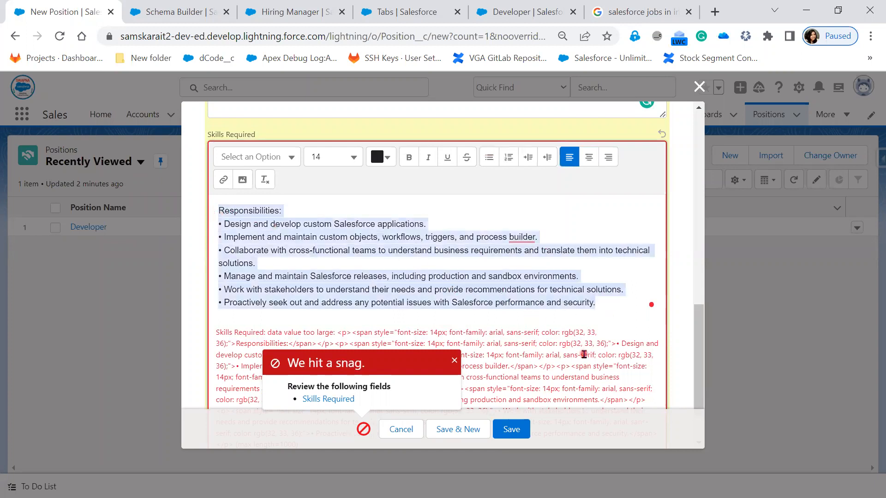
left_click(486, 160)
left_click(486, 159)
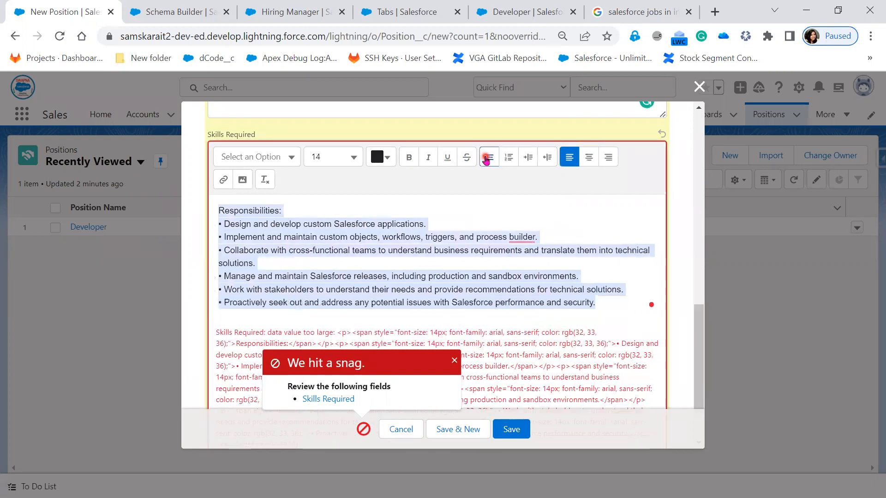
Step: Remove the bullet characters from the Design and Implement lines in Skills Required
left_click(275, 242)
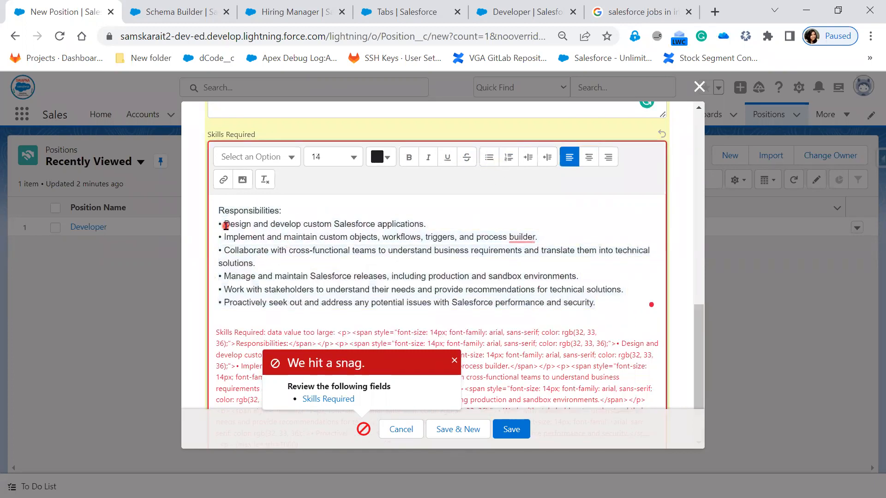
key("BackSpace")
key("BackSpace")
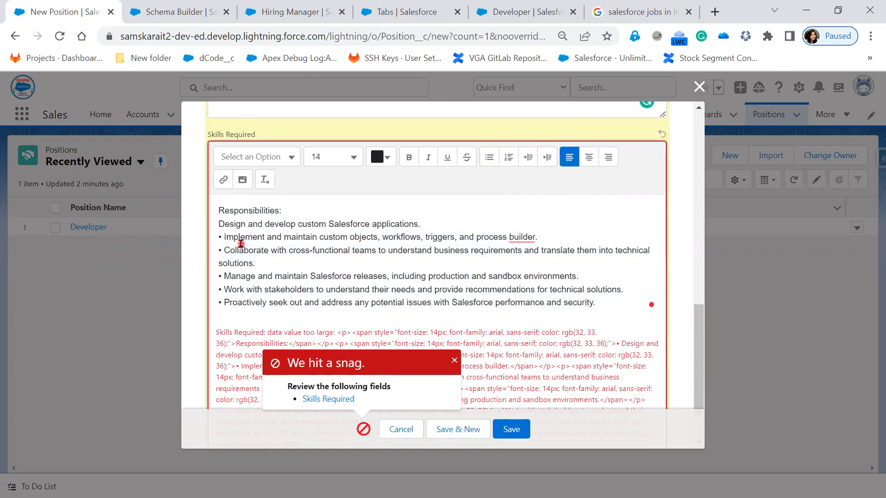
key("BackSpace")
key("BackSpace")
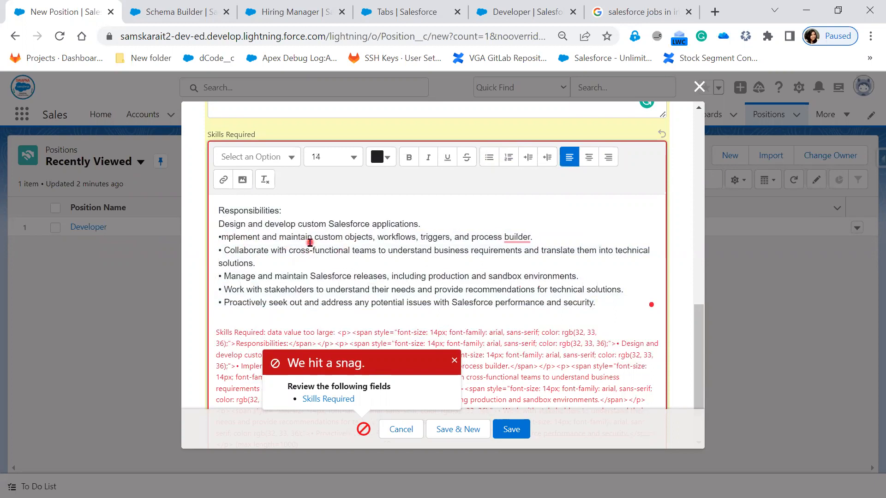
type("I")
key("BackSpace")
key("BackSpace")
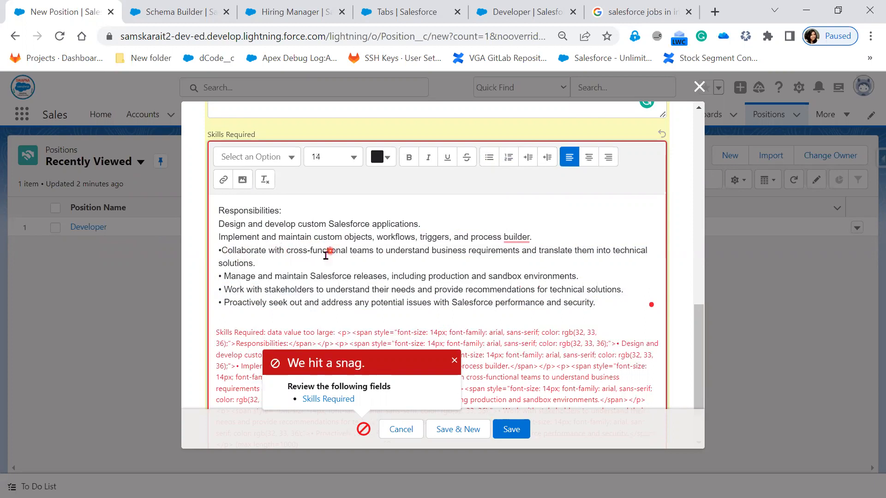
Step: Delete the Collaborate line and strip the bullets from the remaining Skills Required lines
triple_click(231, 253)
key("BackSpace")
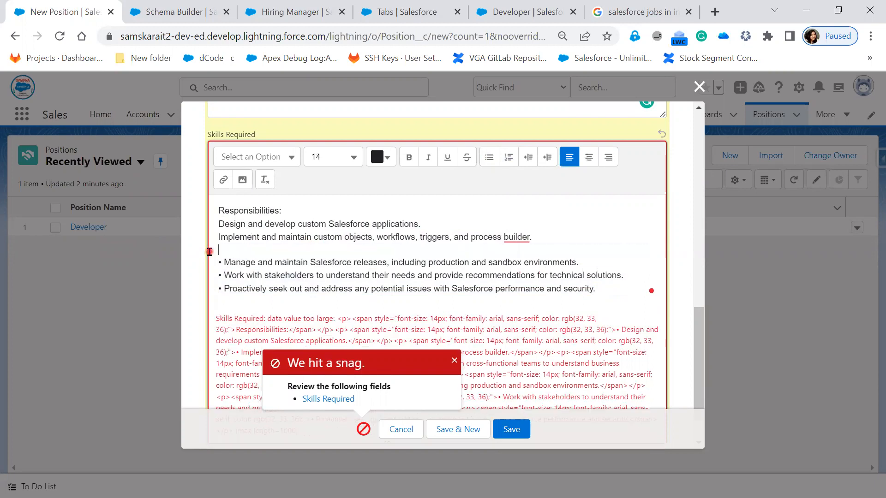
key("Delete")
key("Delete")
key("Delete")
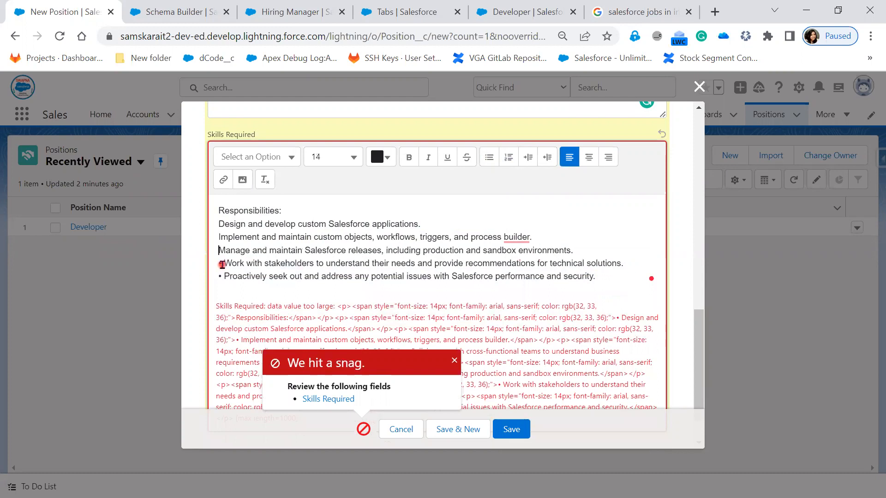
key("Delete")
key("Delete")
key("Delete")
key("Delete")
key("Delete")
type("P")
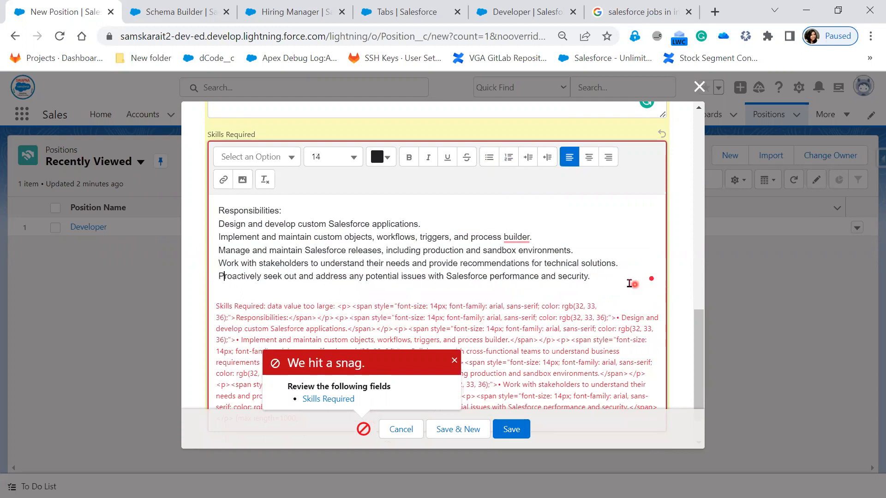
Step: Format the last four Skills Required lines as a bulleted list and try to save the record
left_click_drag(601, 276, 213, 239)
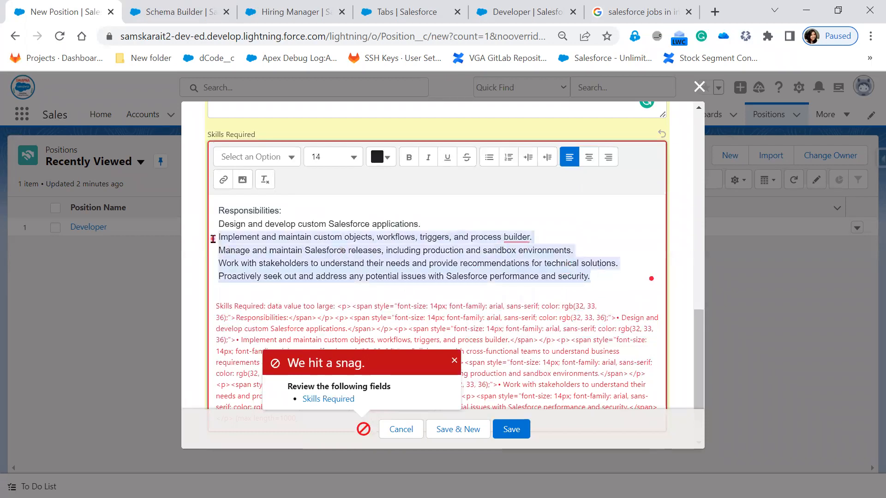
left_click(489, 157)
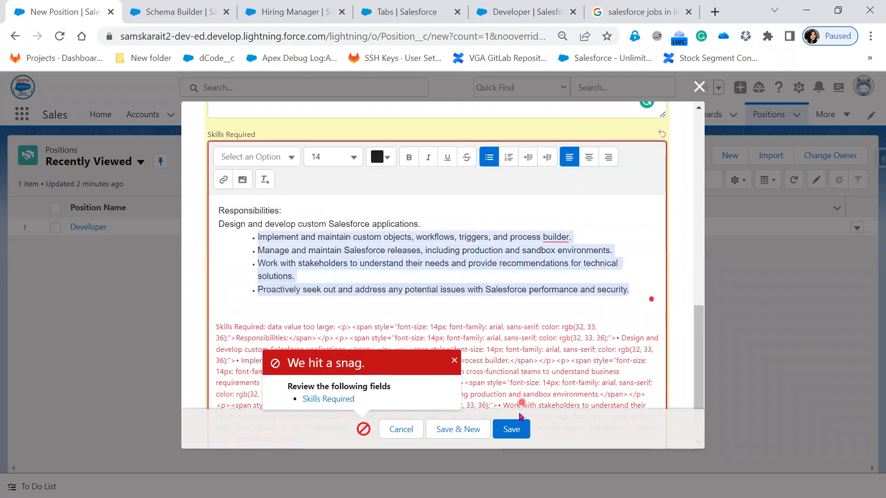
left_click(512, 429)
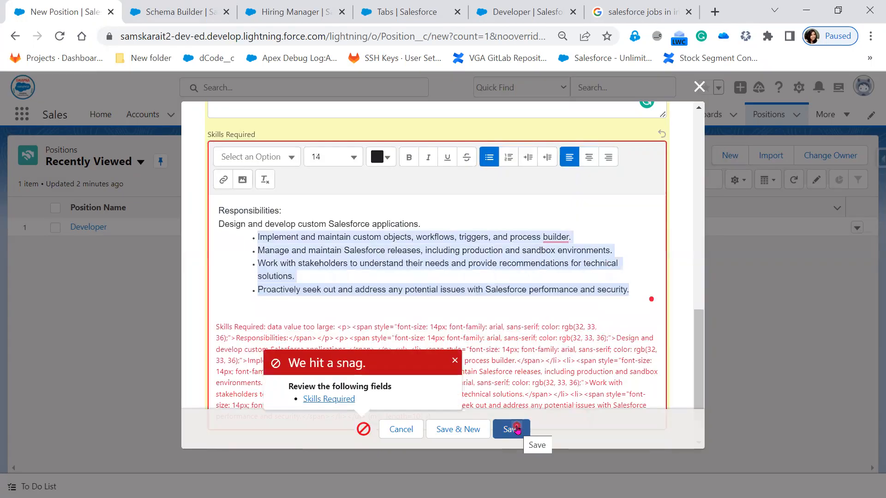
Step: Delete the Work with stakeholders and Proactively bullet items from Skills Required and save the Position
left_click(455, 306)
left_click_drag(644, 295, 141, 269)
key("BackSpace")
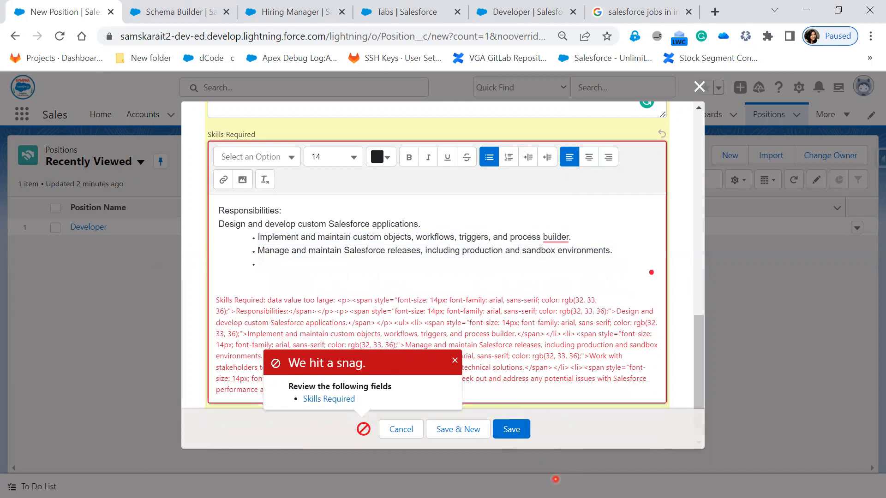
key("BackSpace")
left_click(512, 429)
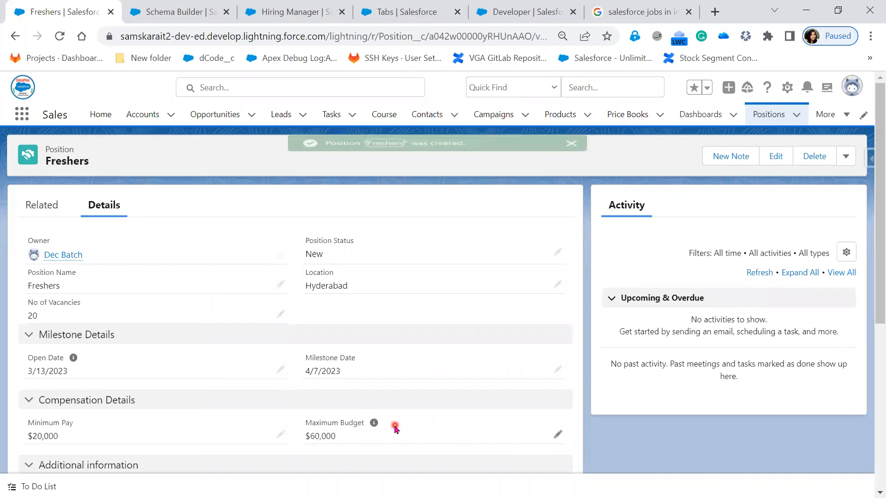
Step: Review the saved Freshers record's Related and Details tabs
left_click(53, 217)
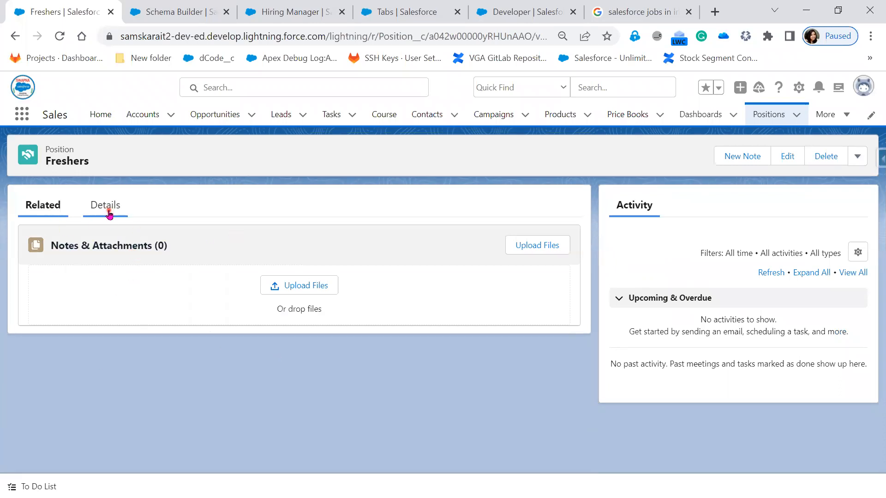
left_click(107, 209)
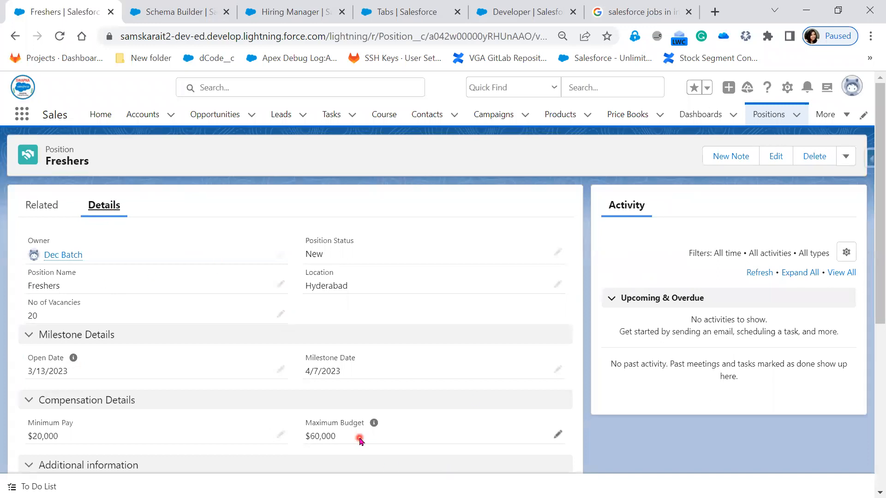
scroll(359, 438, "down", 4)
scroll(361, 440, "up", 4)
scroll(266, 400, "down", 2)
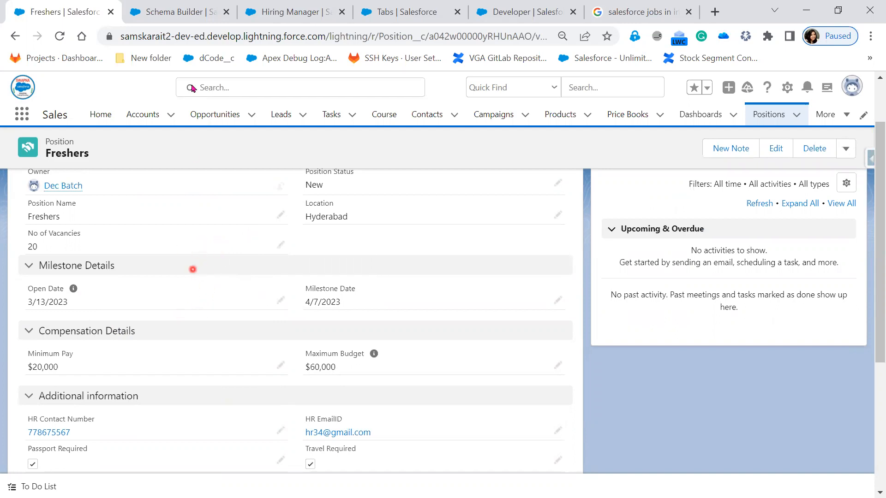
Step: Close the Schema Builder tab and open the Object Manager
left_click(188, 5)
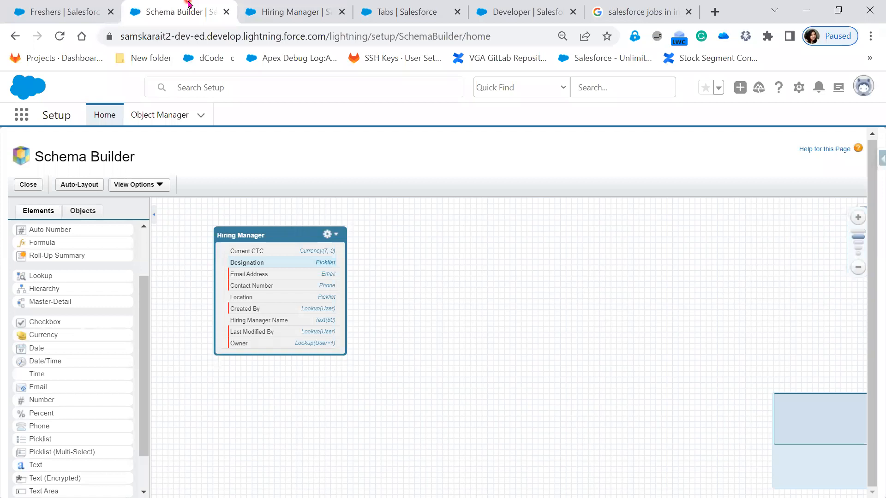
left_click(226, 12)
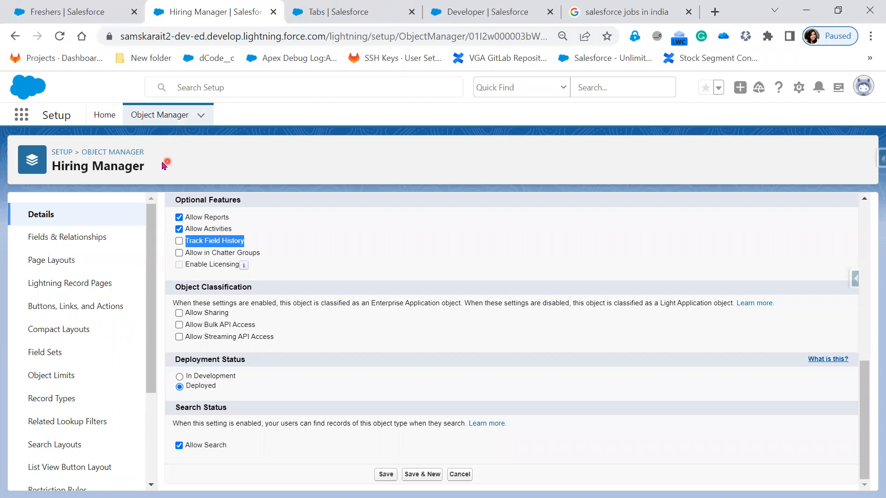
left_click(163, 116)
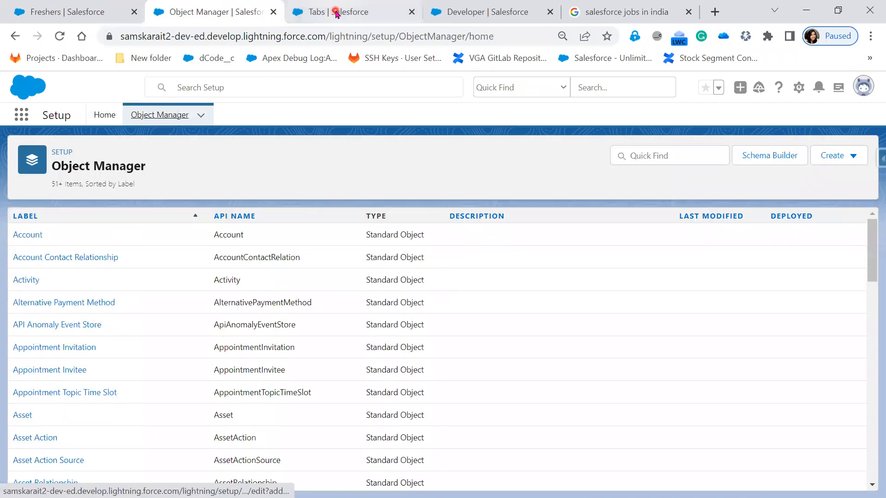
Step: Filter the Object Manager by "posi" and open the Position object
left_click(337, 13)
left_click(175, 116)
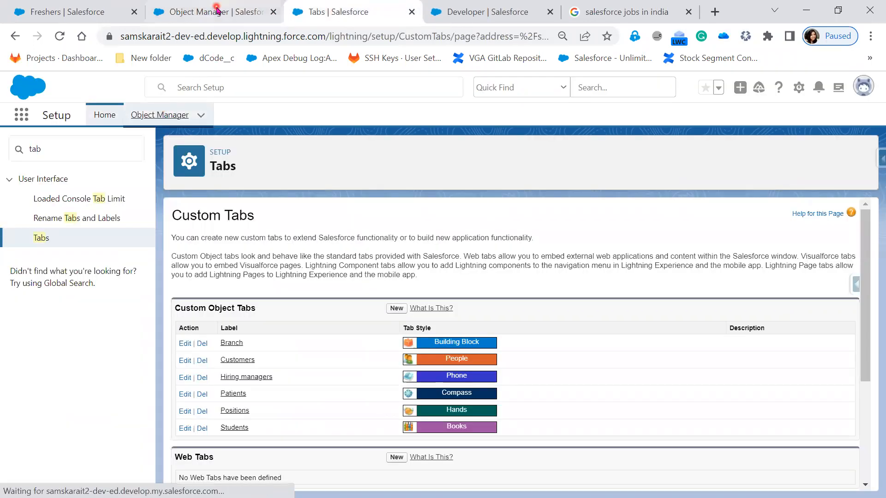
left_click(645, 150)
type("post")
key("BackSpace")
type("i")
left_click(21, 240)
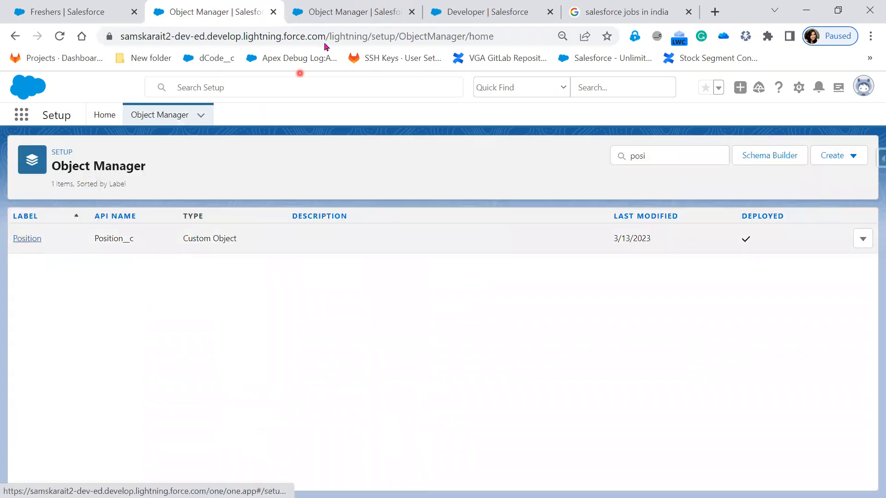
Step: Duplicate the Position object's browser tab
left_click(412, 13)
right_click(207, 10)
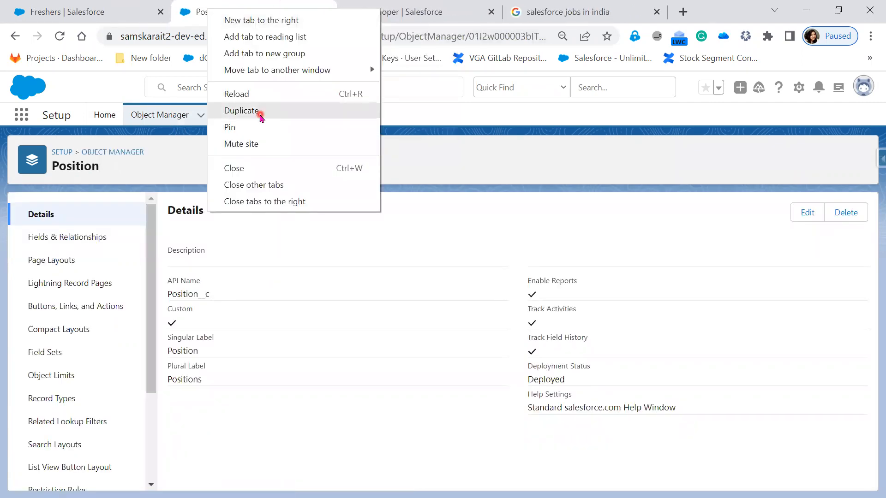
left_click(250, 110)
left_click(208, 6)
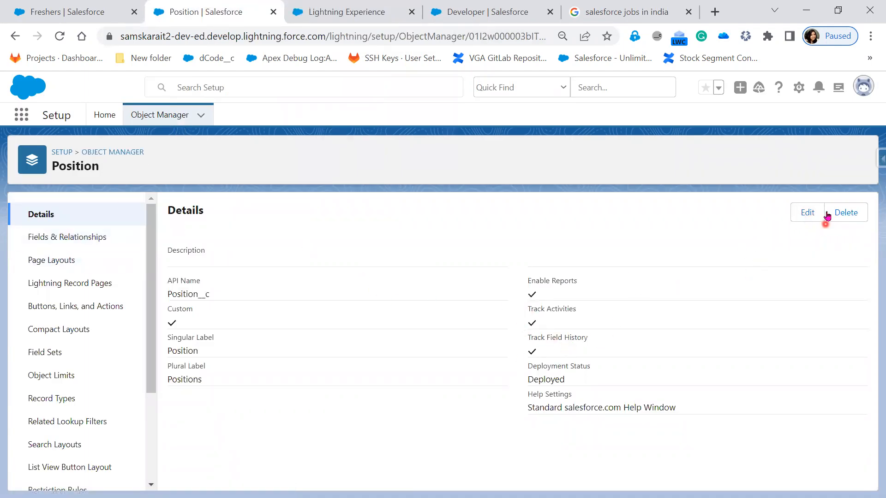
Step: Open the Position object for editing and scroll to its Optional Features
left_click(800, 217)
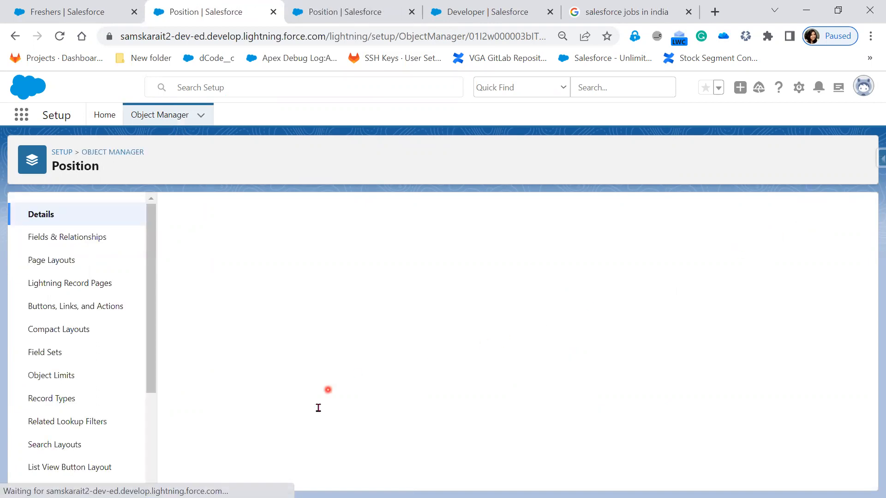
scroll(319, 415, "down", 5)
scroll(318, 417, "down", 2)
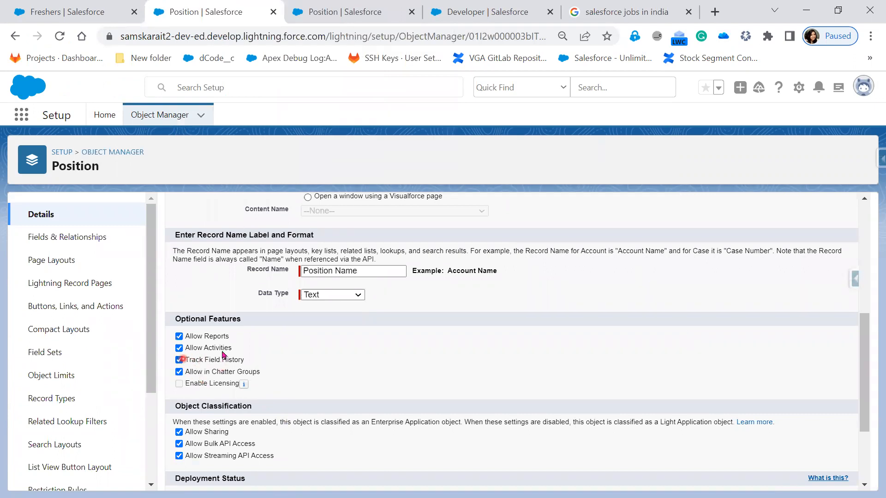
Step: In the duplicated tab, open the Position object's Position Layout in the page layout editor
left_click(346, 12)
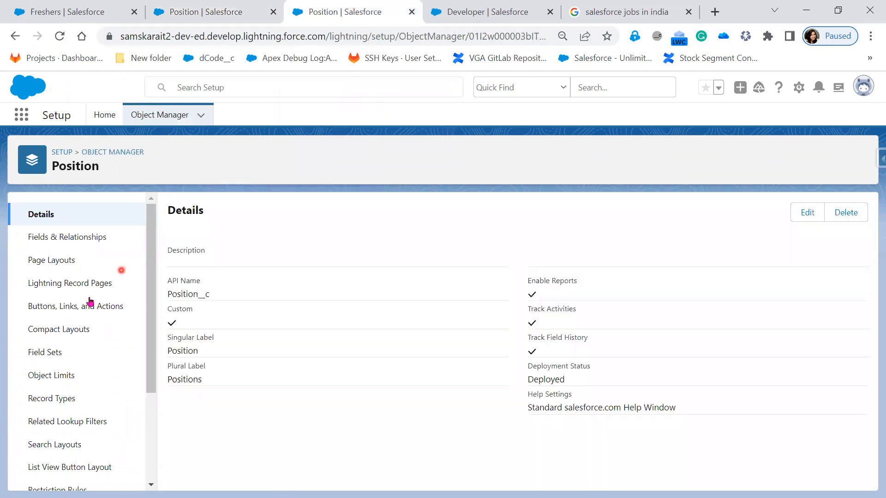
left_click(53, 260)
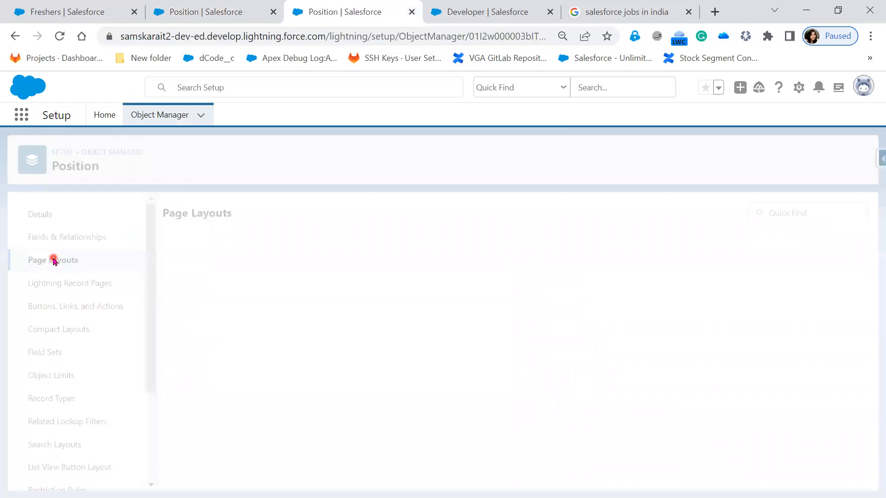
left_click(210, 300)
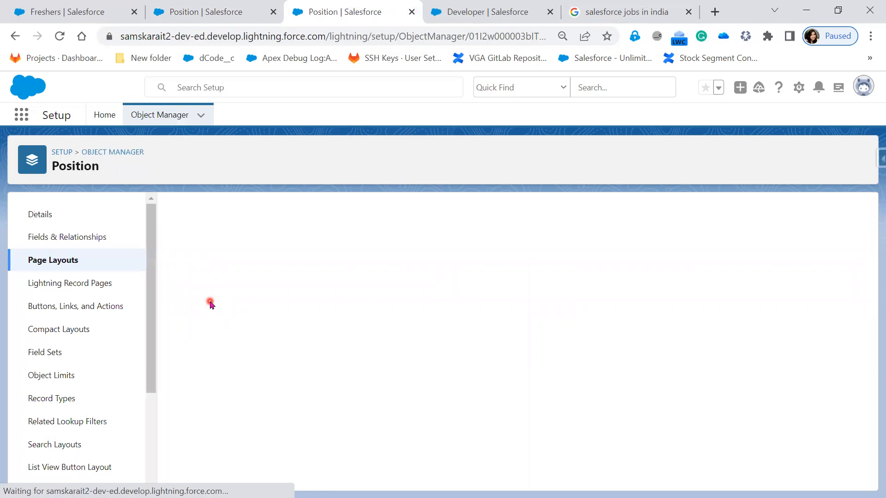
left_click(206, 297)
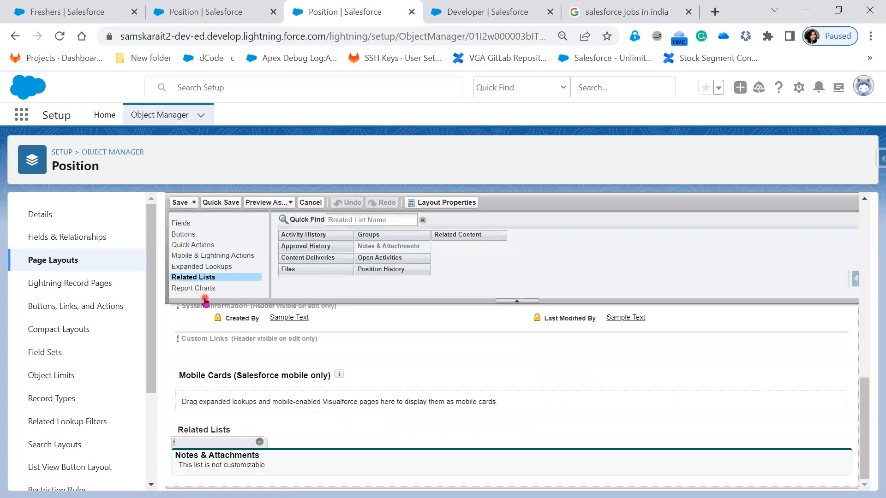
Step: Check which related lists the Freshers record currently shows
left_click(65, 11)
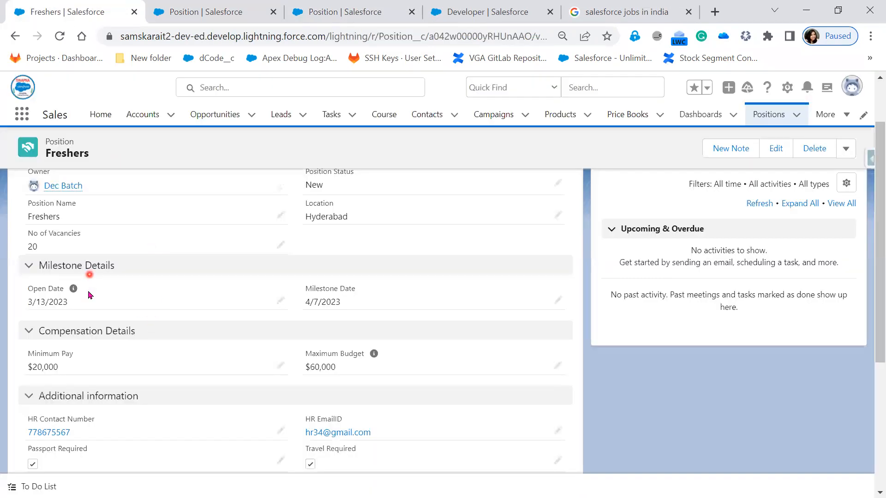
scroll(142, 328, "up", 3)
left_click(41, 213)
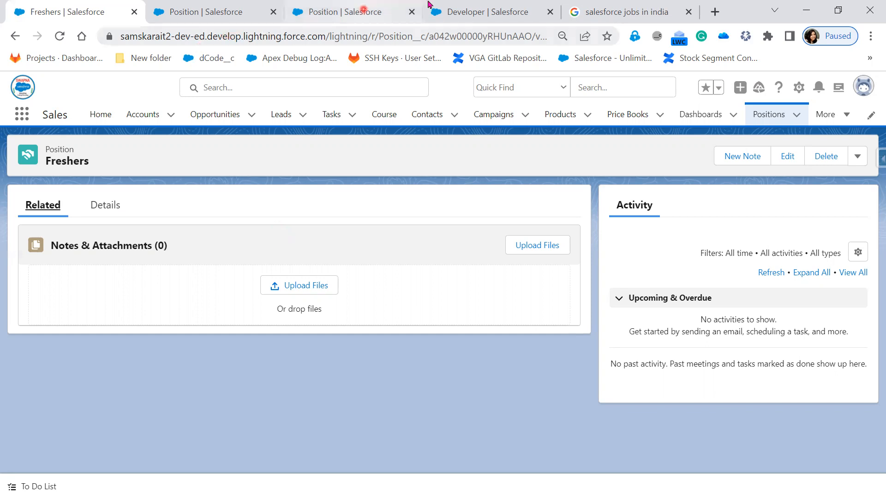
Step: Add the Position History related list to the Position Layout and save, overwriting users' related list customizations
left_click(363, 15)
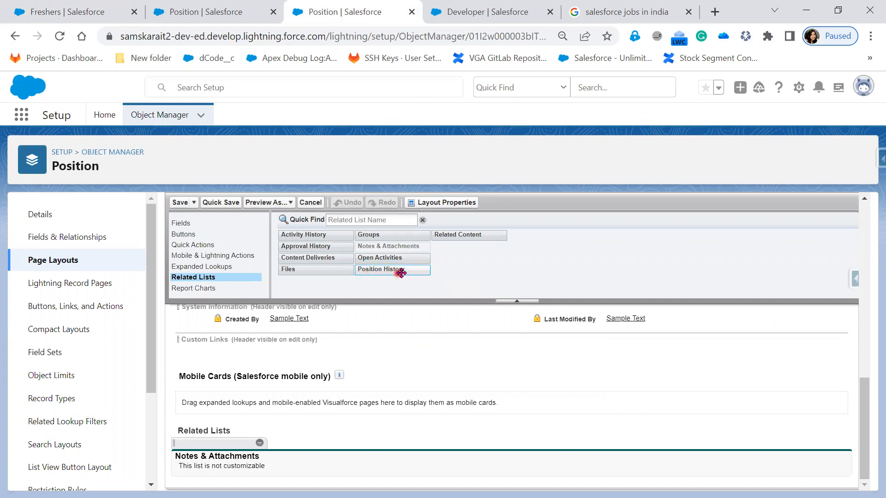
left_click_drag(406, 273, 328, 444)
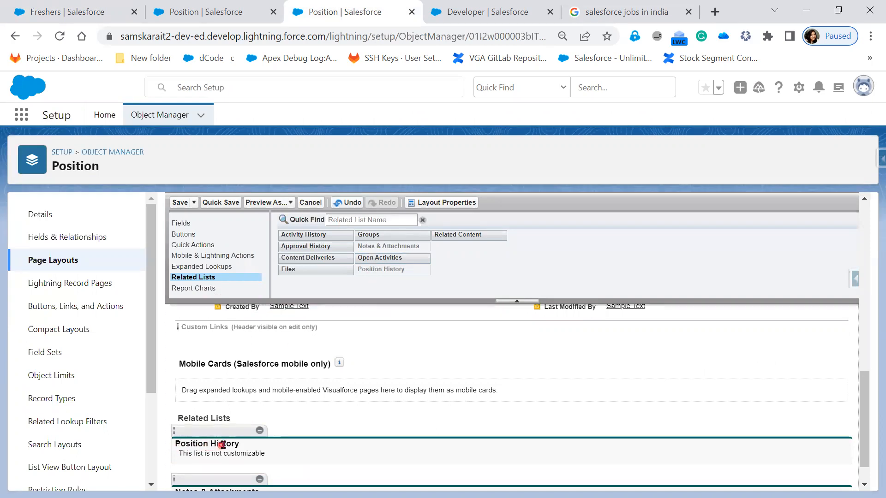
left_click(181, 203)
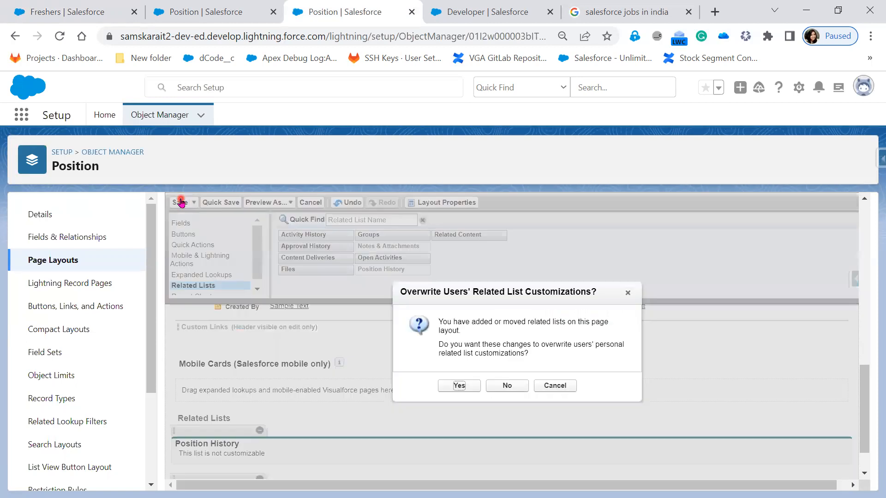
left_click(459, 385)
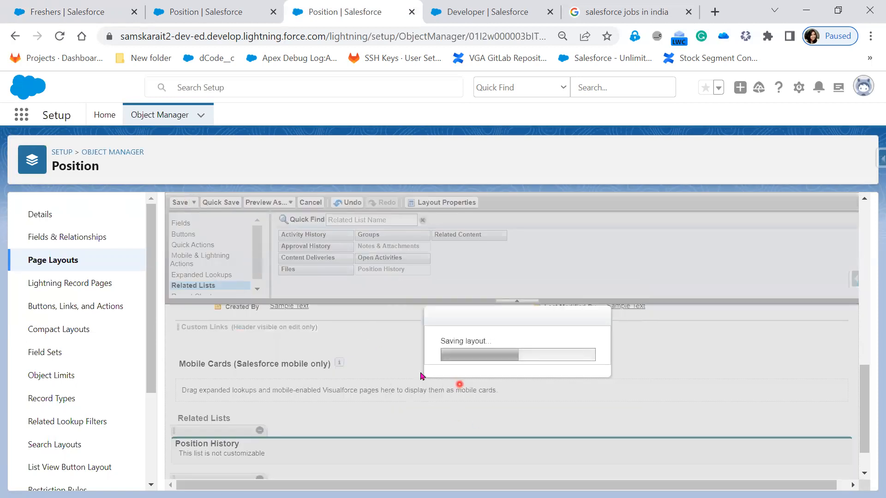
Step: Refresh the Freshers record and review its Position History related list entries
left_click(64, 10)
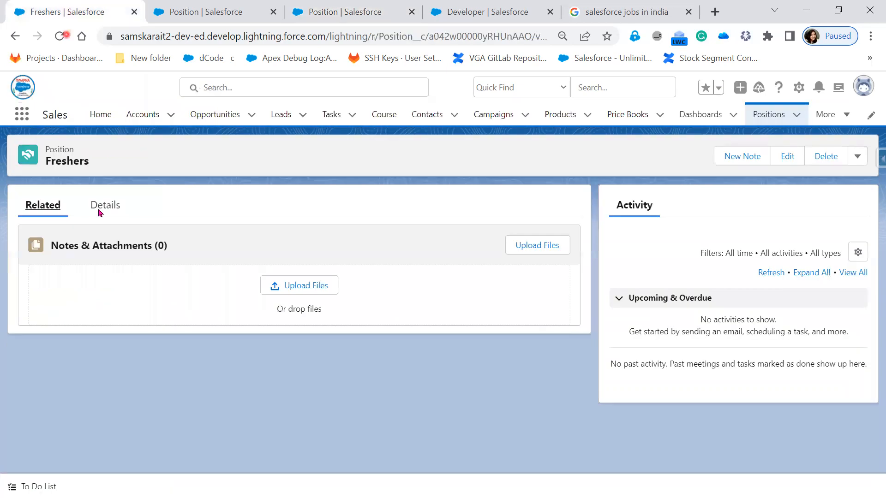
left_click(59, 36)
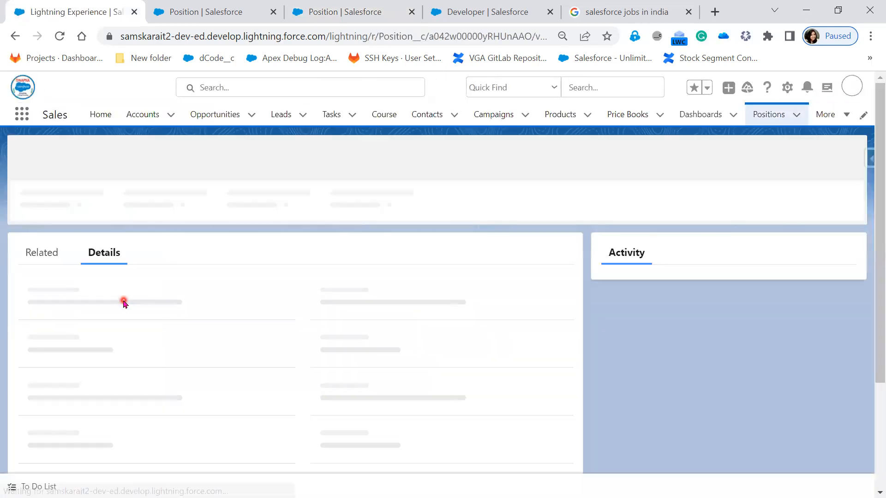
left_click(52, 201)
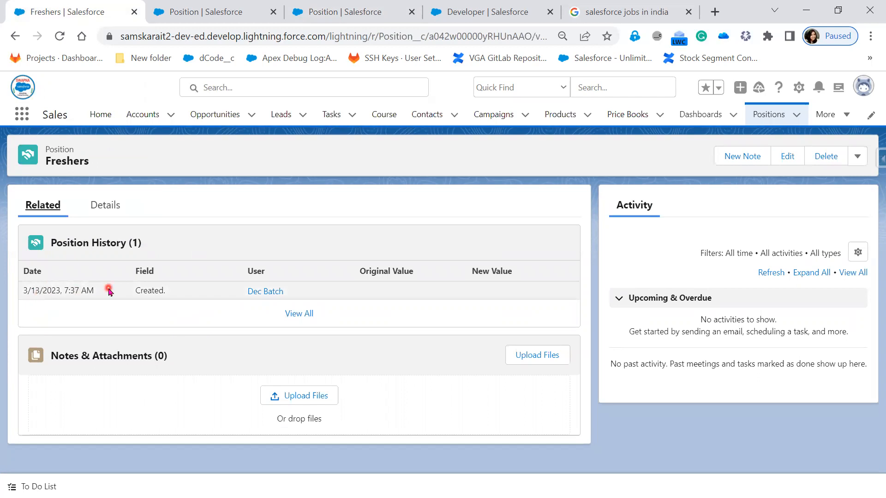
left_click_drag(107, 290, 22, 294)
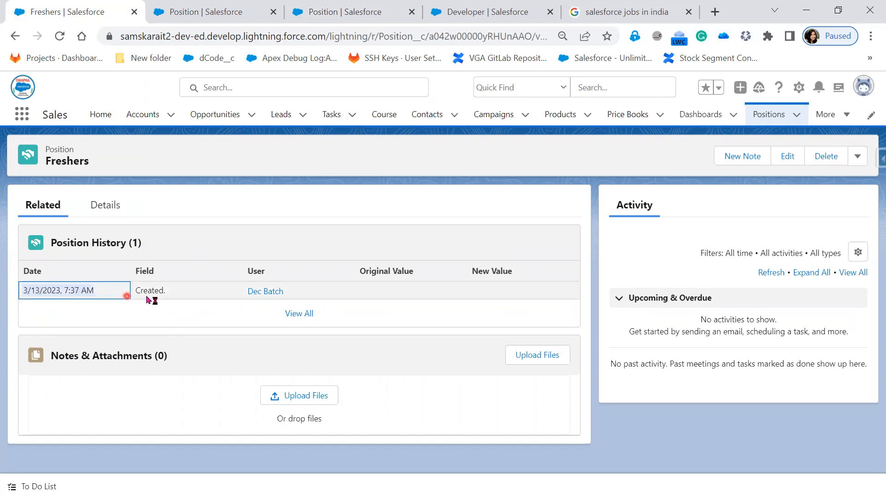
left_click_drag(169, 294, 124, 291)
left_click_drag(299, 295, 230, 295)
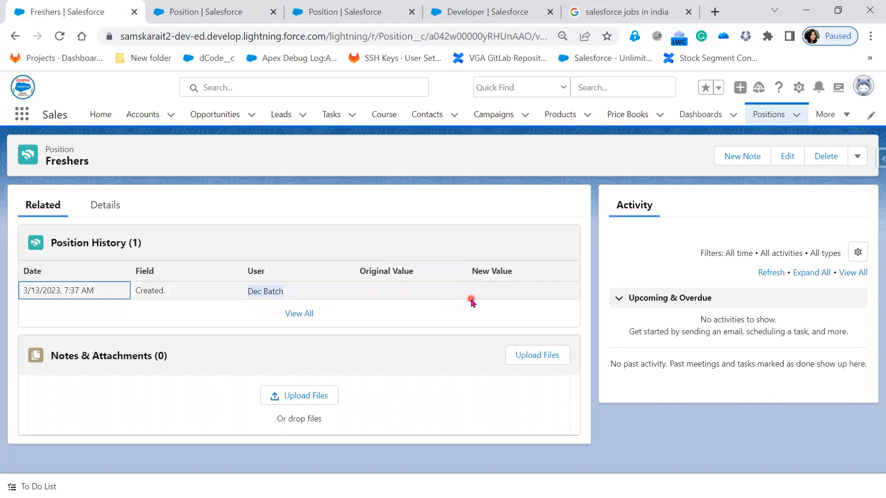
Step: Open the Position object's field history tracking settings from Fields & Relationships and save the tracked fields
left_click(226, 13)
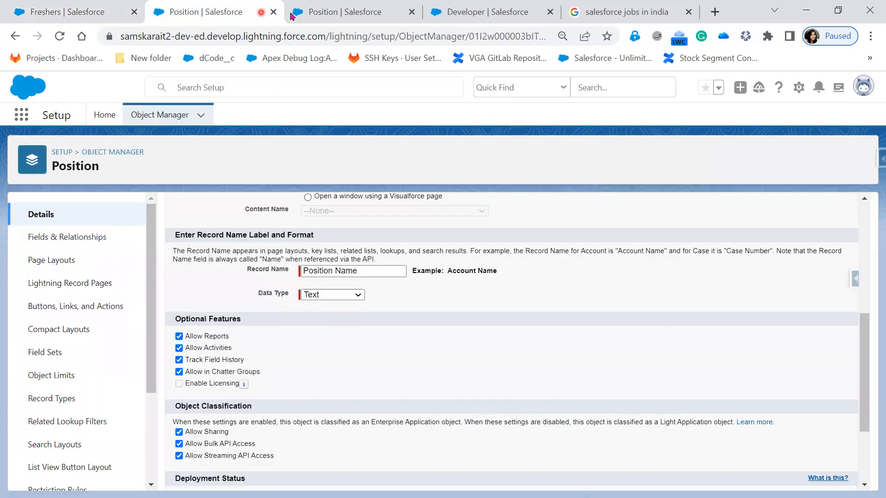
left_click(320, 14)
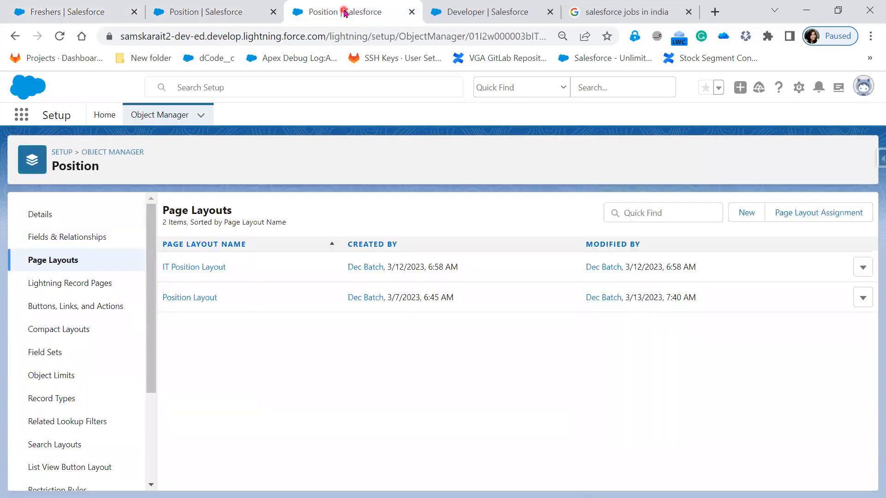
left_click(68, 237)
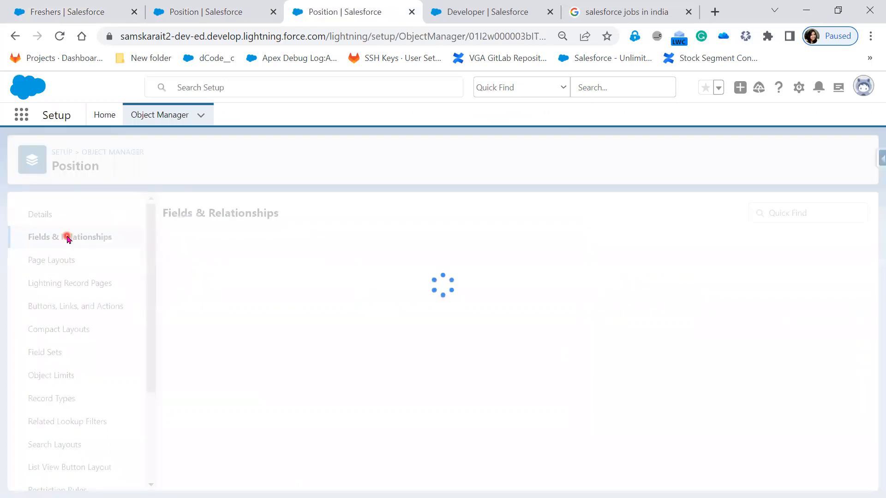
left_click(818, 216)
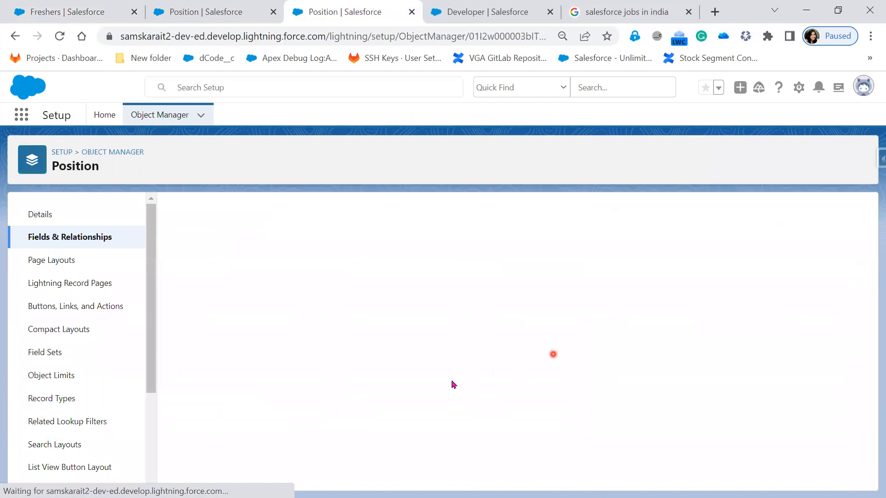
left_click(15, 42)
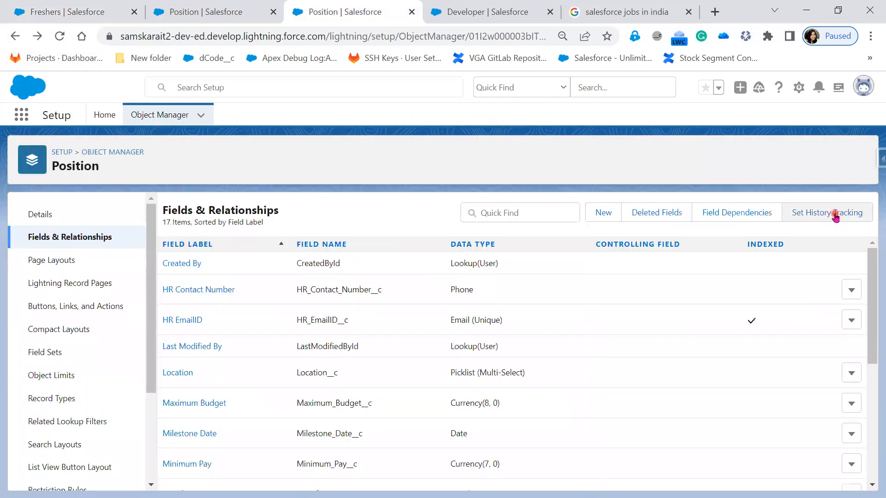
left_click(835, 215)
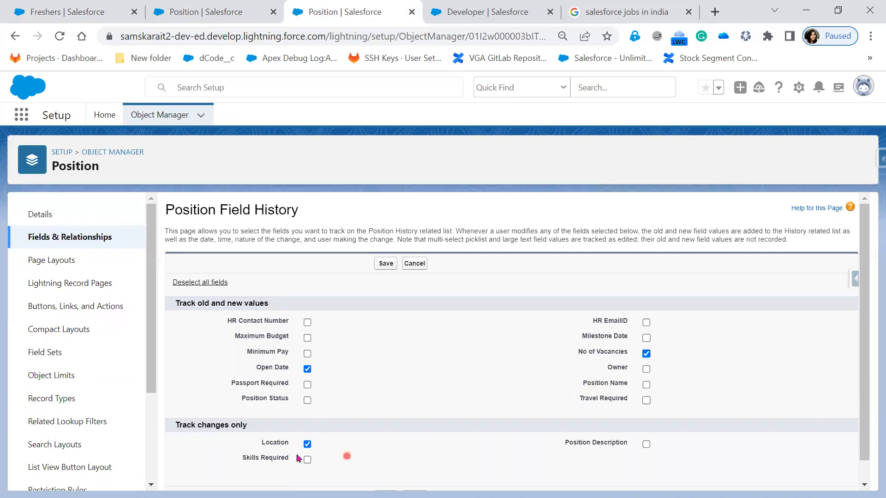
left_click(385, 265)
left_click(385, 264)
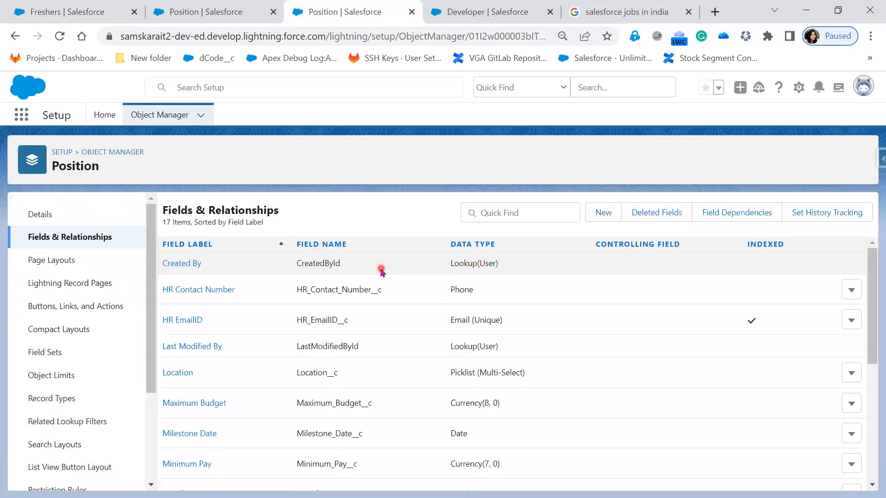
Step: Edit the Freshers record, setting Open Date to 3/16/2023 and No of Vacancies to 15, save, and review its history
left_click(69, 14)
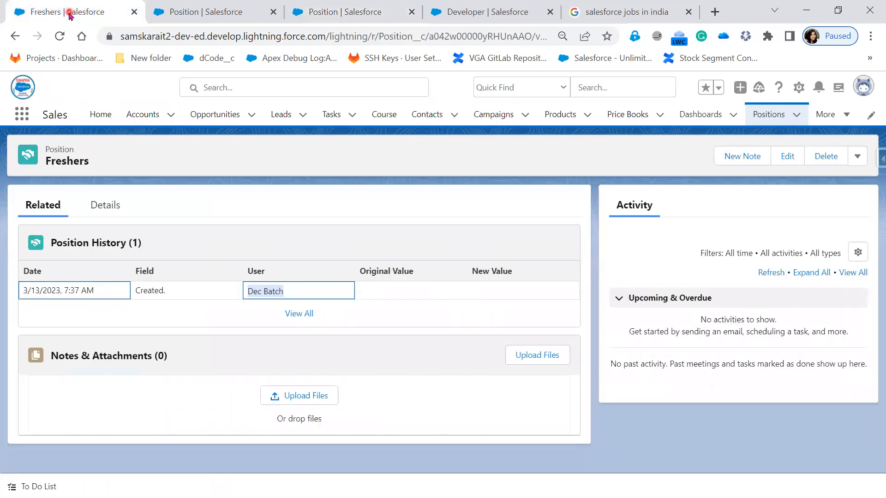
left_click(115, 203)
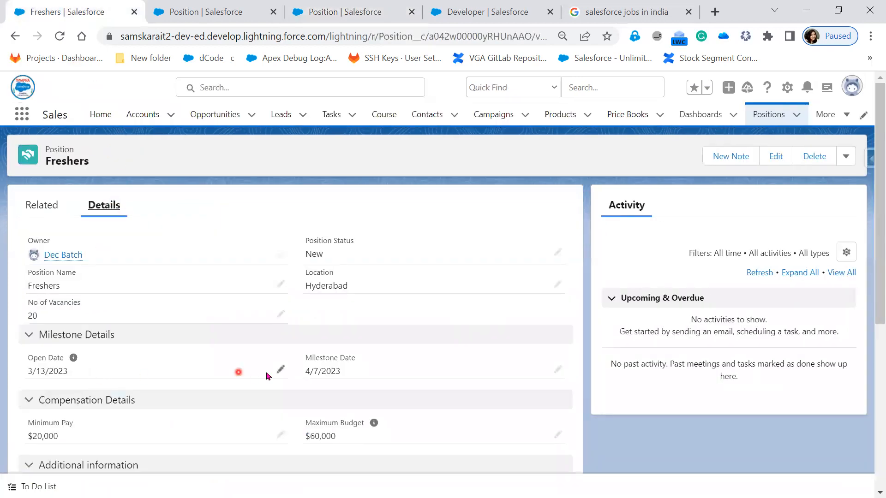
left_click(281, 370)
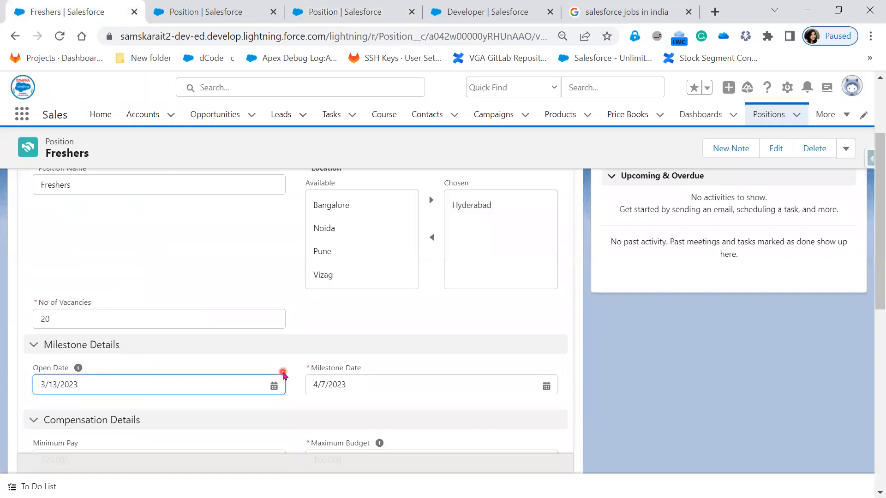
left_click(263, 384)
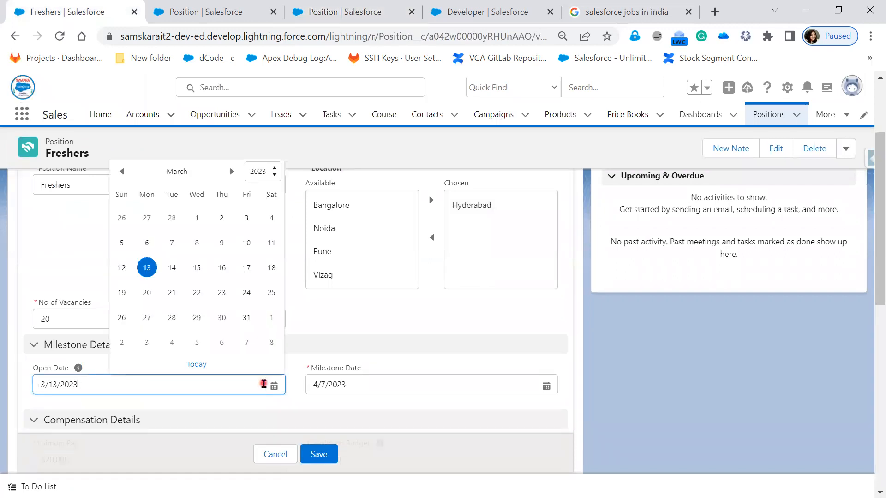
left_click(224, 269)
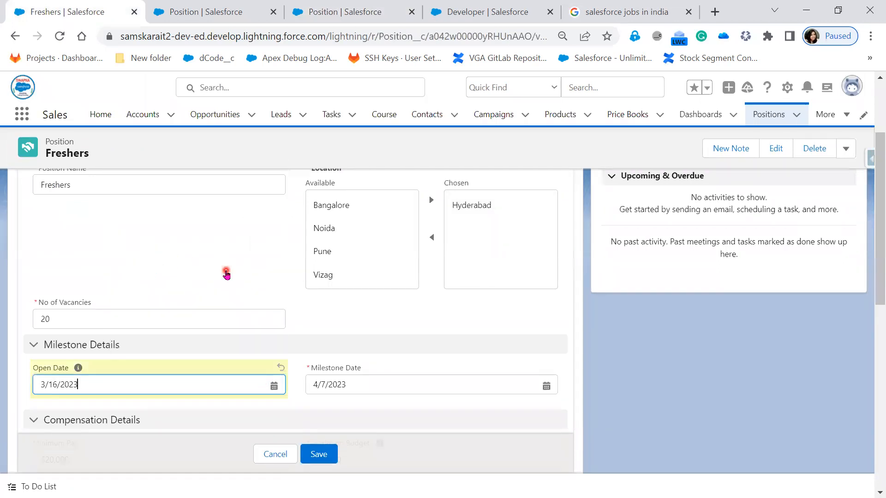
key("shift+Tab")
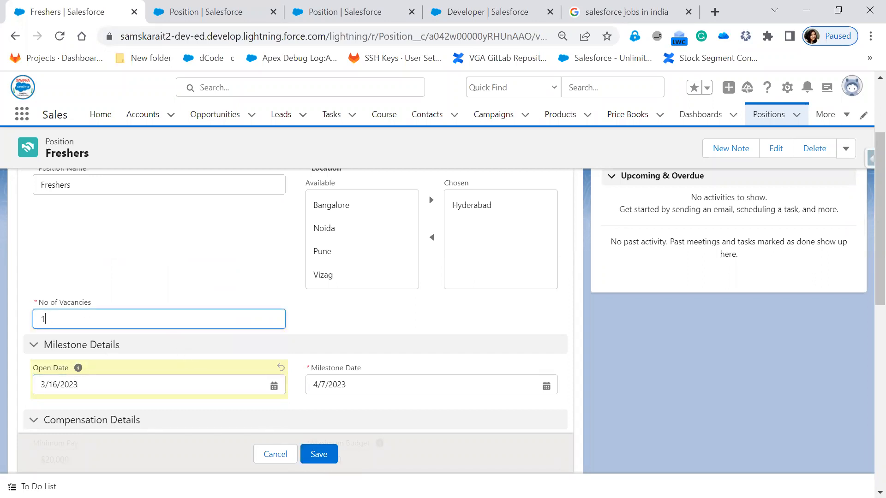
left_click(314, 454)
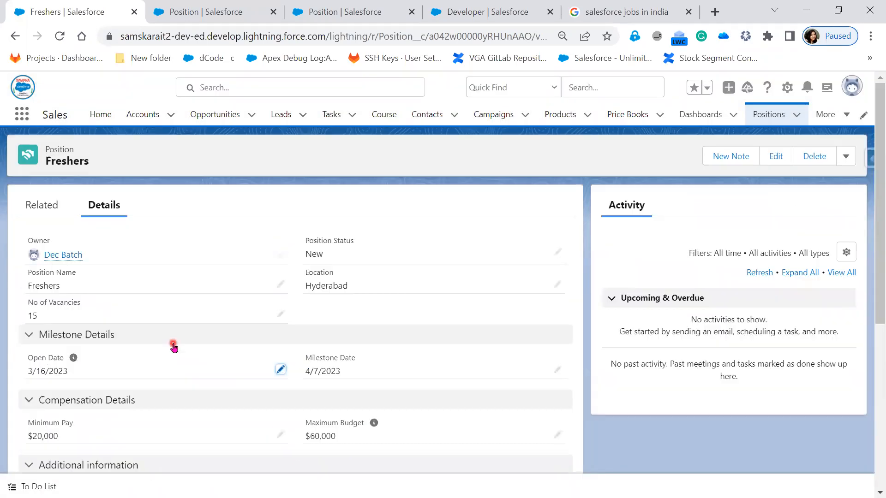
left_click(29, 207)
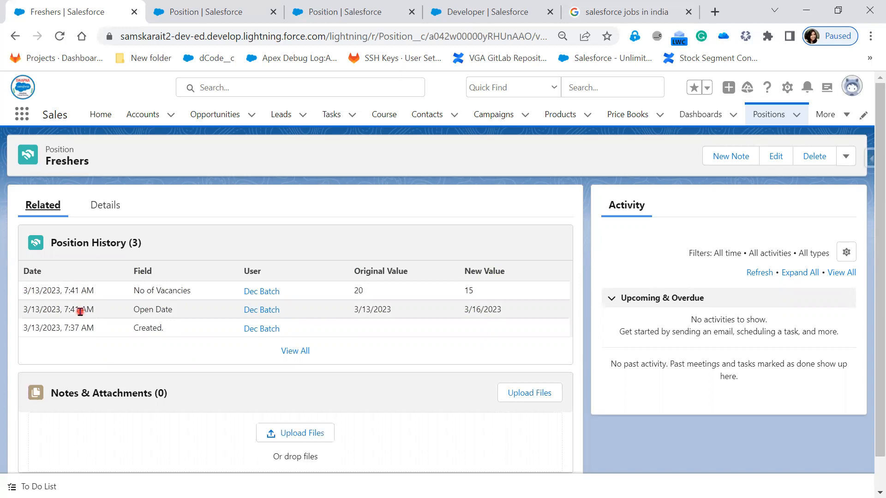
left_click(99, 207)
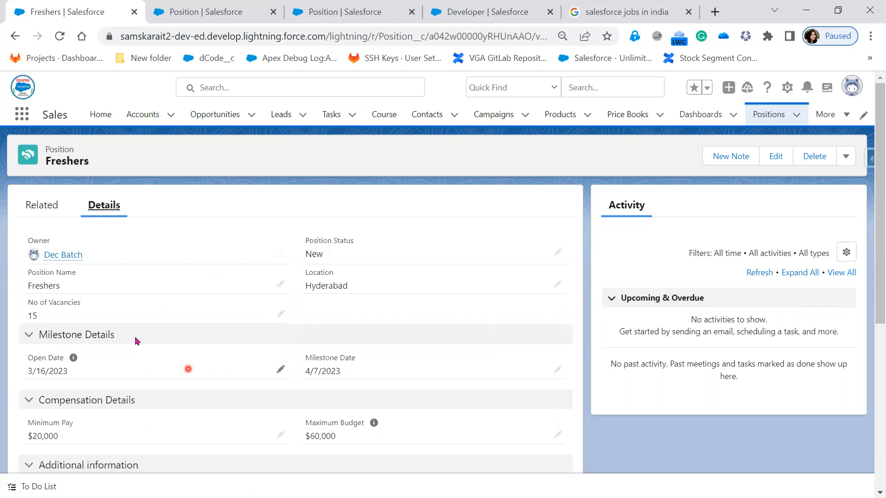
Step: Turn off Track Field History in the Position object's definition and save it
left_click(207, 12)
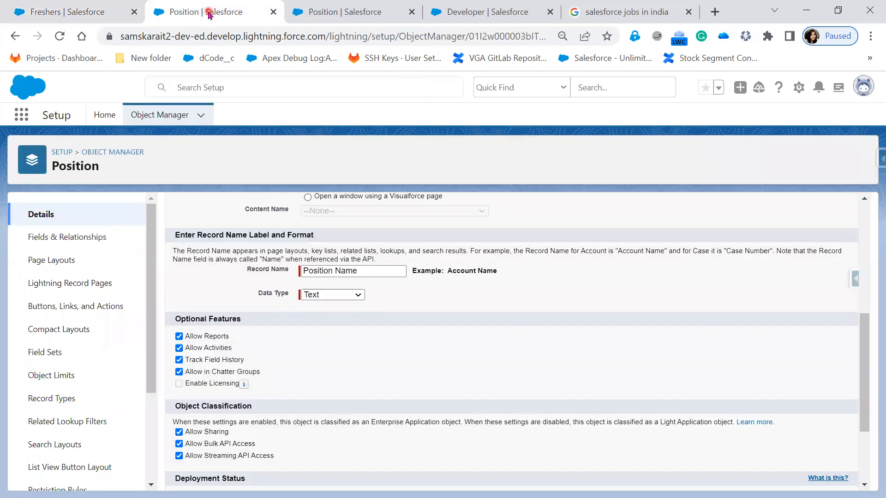
left_click(179, 360)
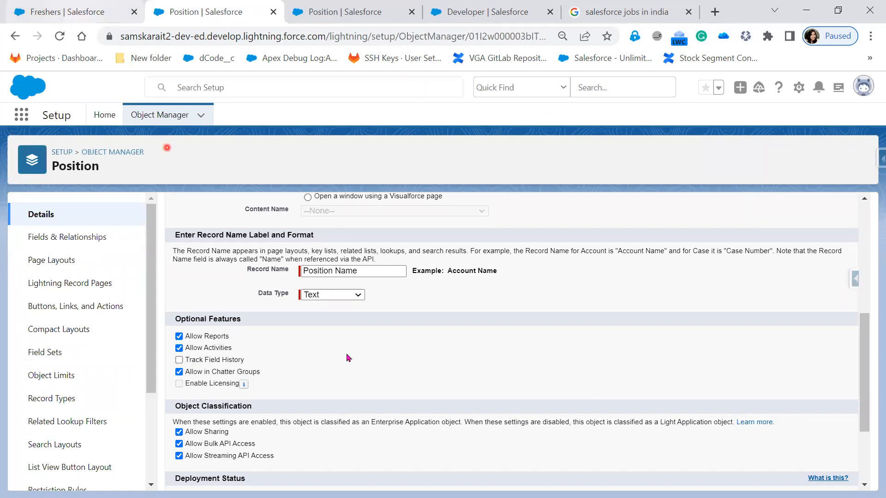
left_click(48, 10)
left_click(34, 205)
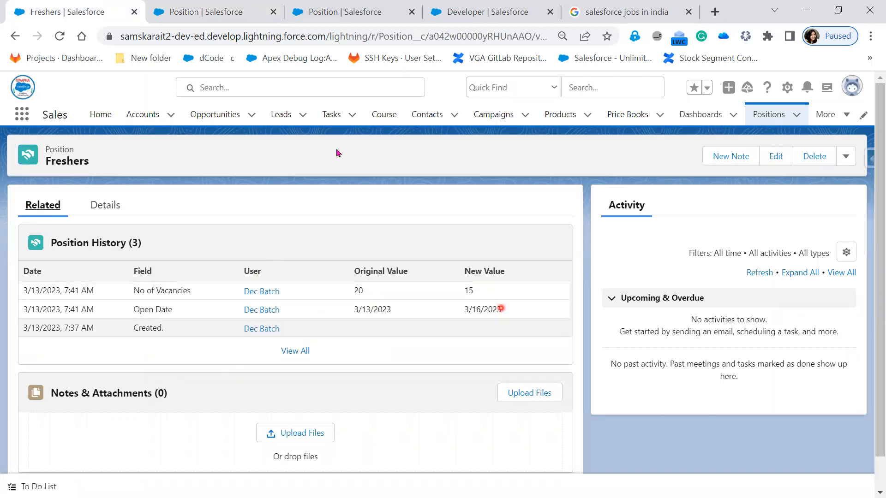
left_click(185, 10)
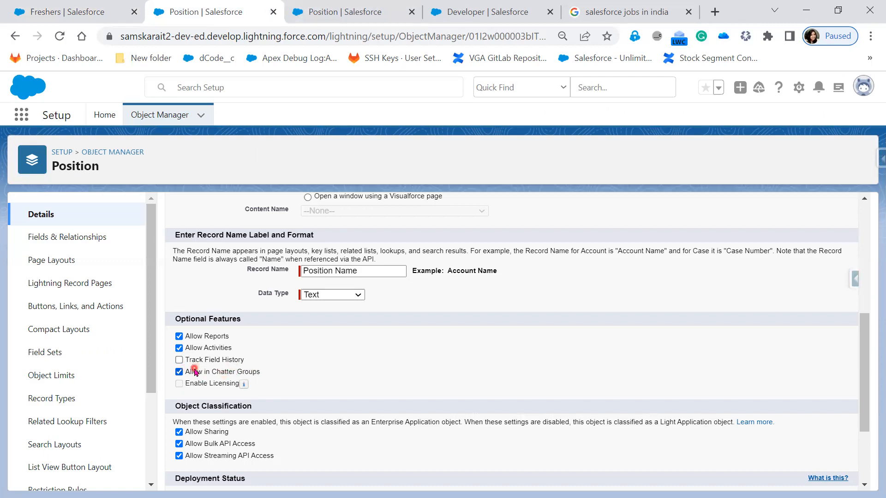
scroll(340, 415, "up", 6)
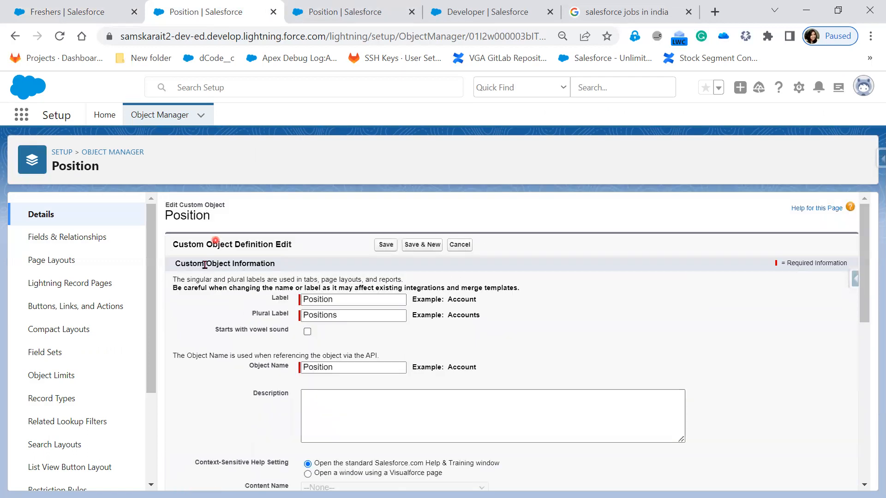
left_click(58, 10)
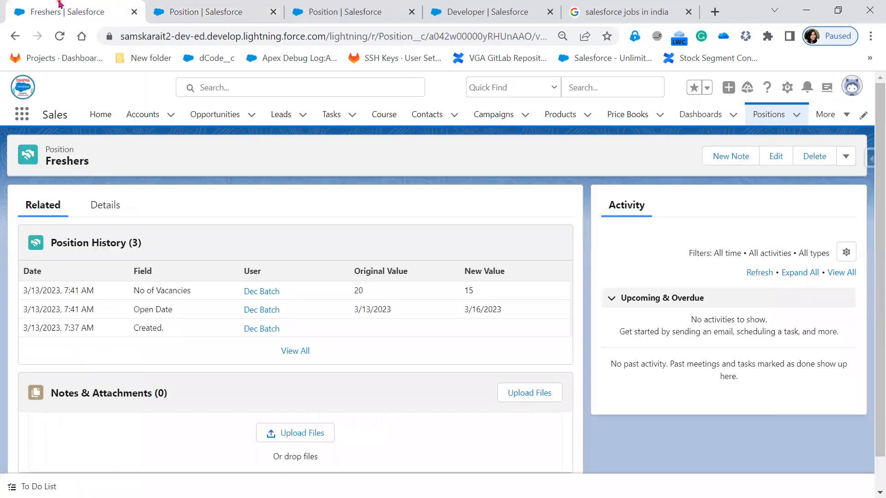
left_click(222, 11)
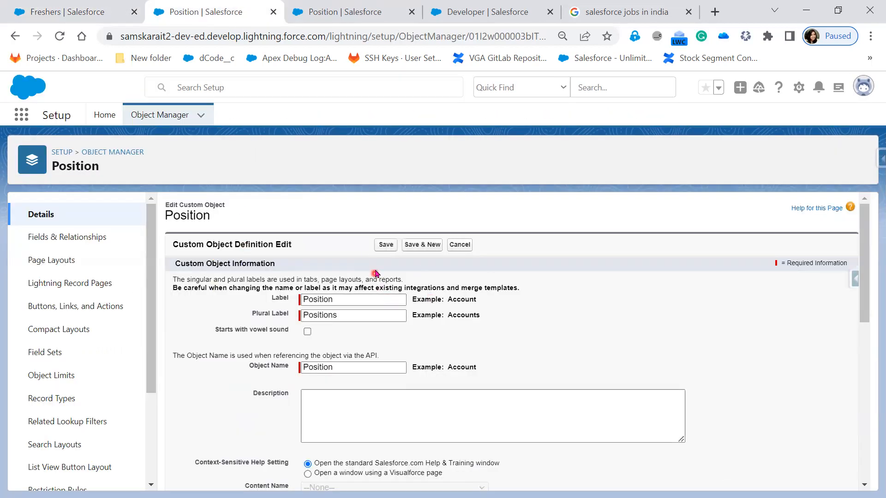
left_click(386, 245)
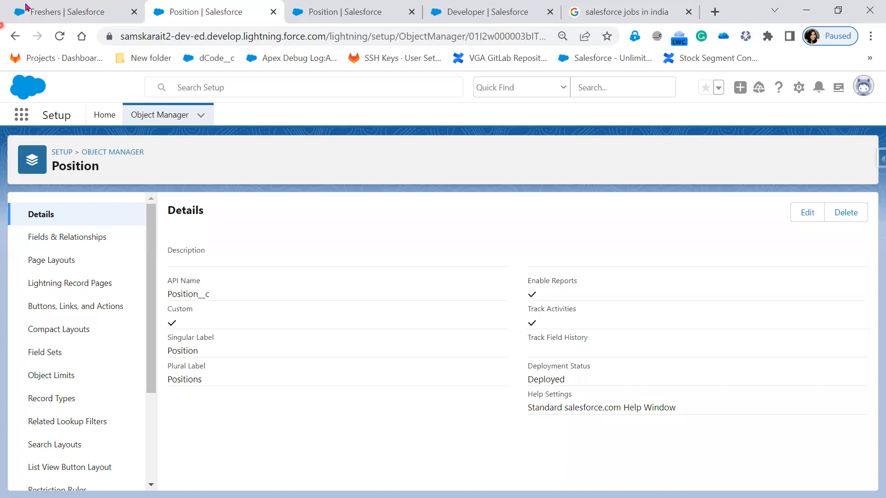
Step: Reload the Freshers record and open its related lists
left_click(54, 7)
left_click(59, 36)
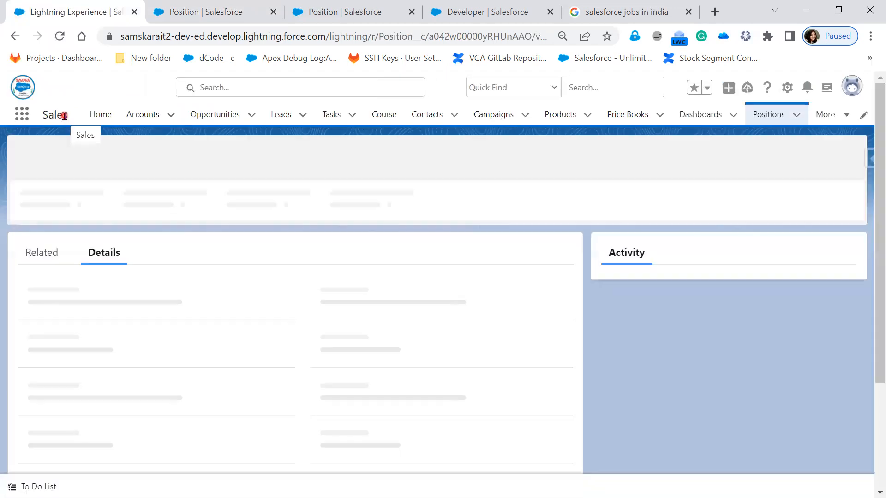
left_click(41, 204)
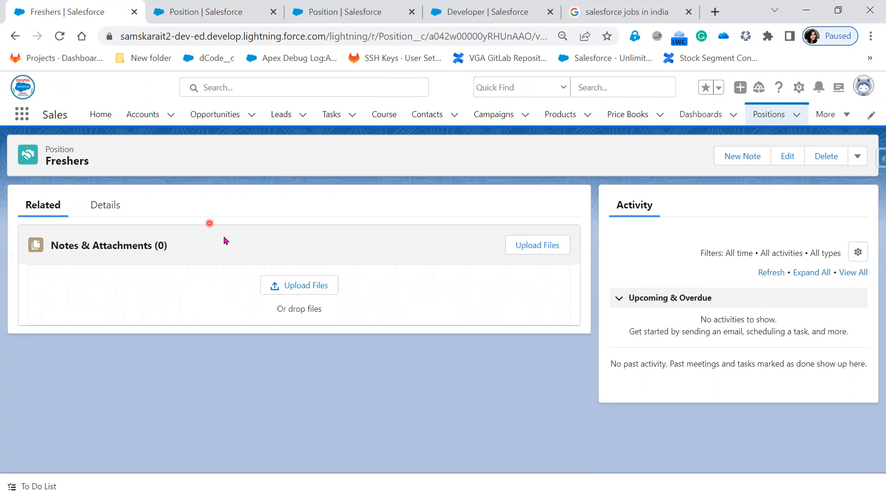
Step: Open the Position Layout and examine the related lists available in its palette
left_click(234, 13)
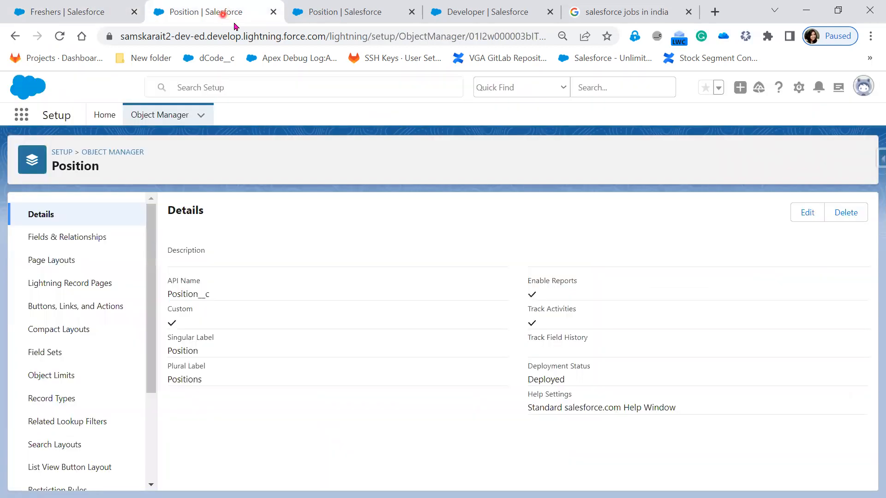
left_click(323, 11)
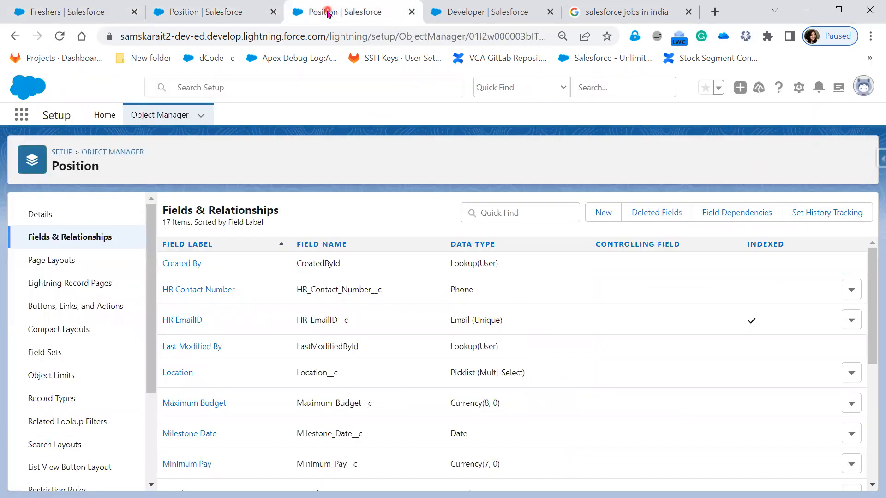
left_click(186, 10)
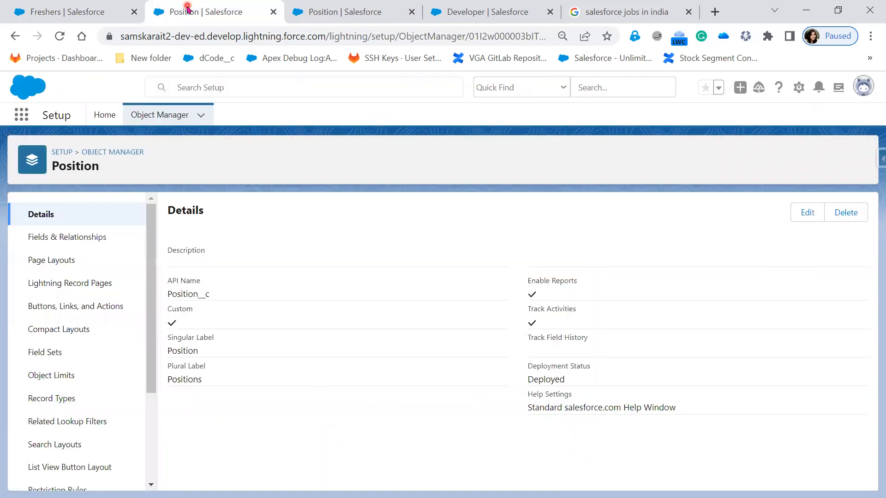
left_click(366, 8)
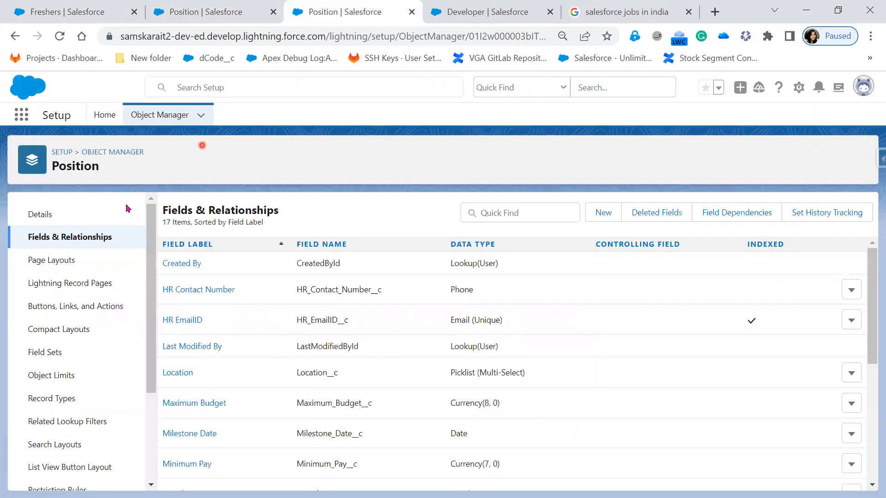
left_click(64, 262)
left_click(216, 292)
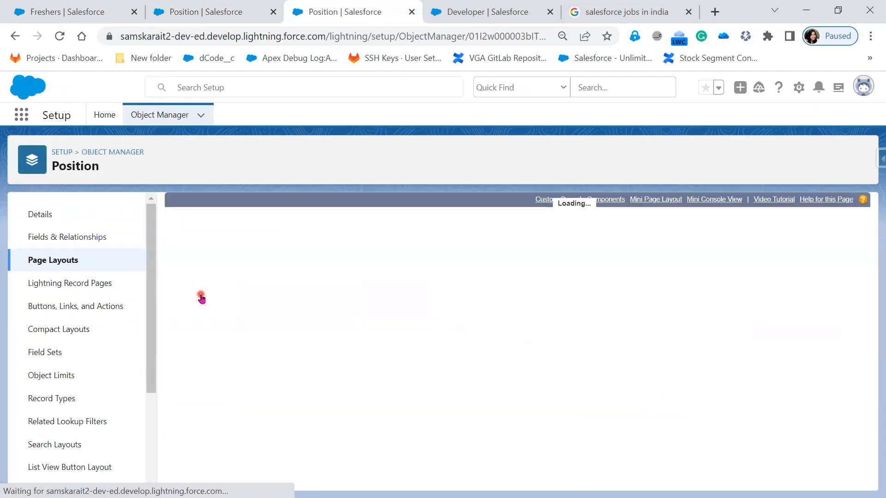
left_click(200, 295)
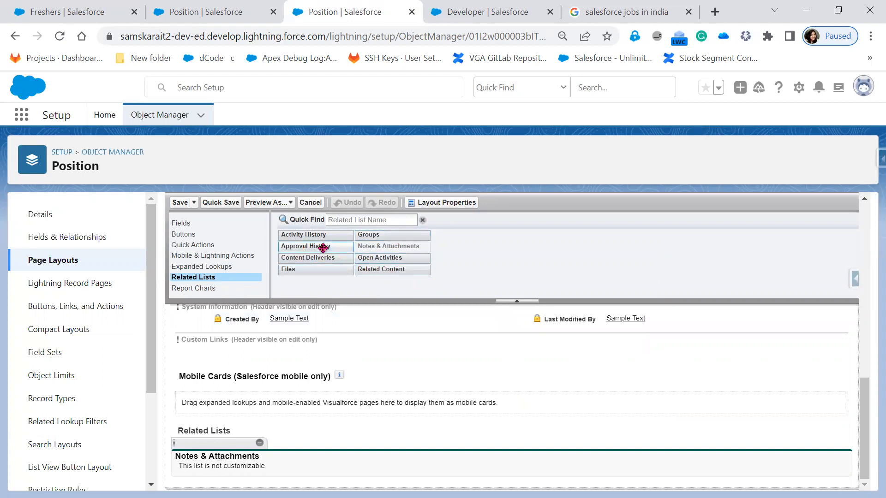
left_click_drag(332, 251, 387, 291)
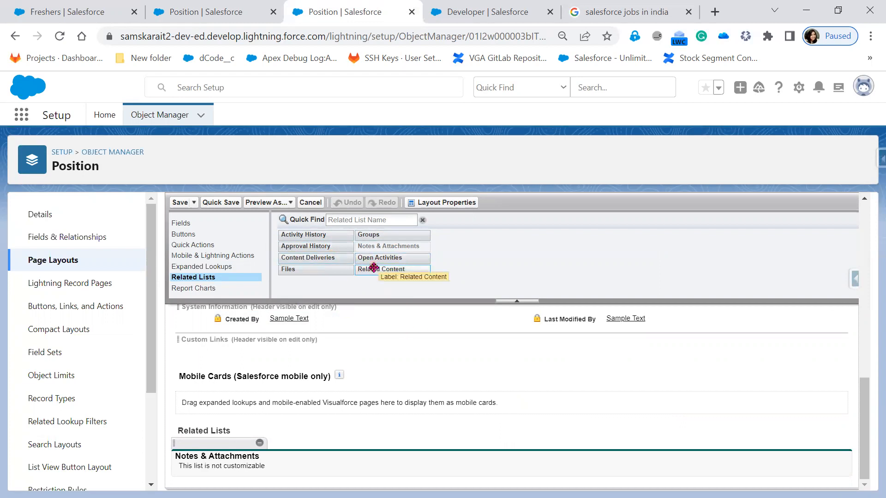
Step: Turn Track Field History back on in the Position object's definition and save it
left_click(213, 13)
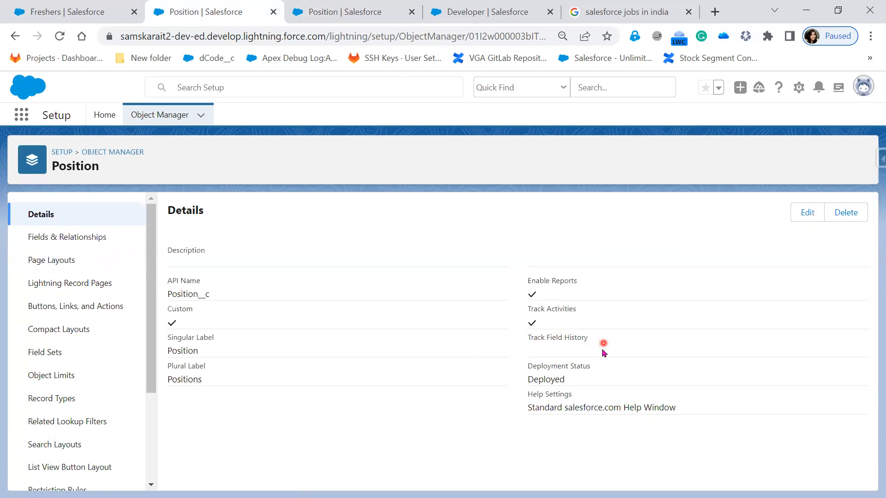
left_click(337, 12)
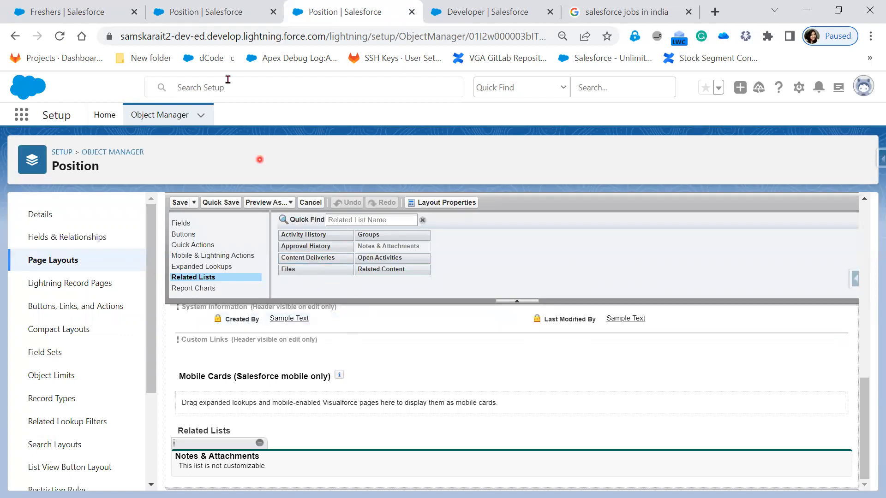
left_click(211, 9)
left_click(801, 212)
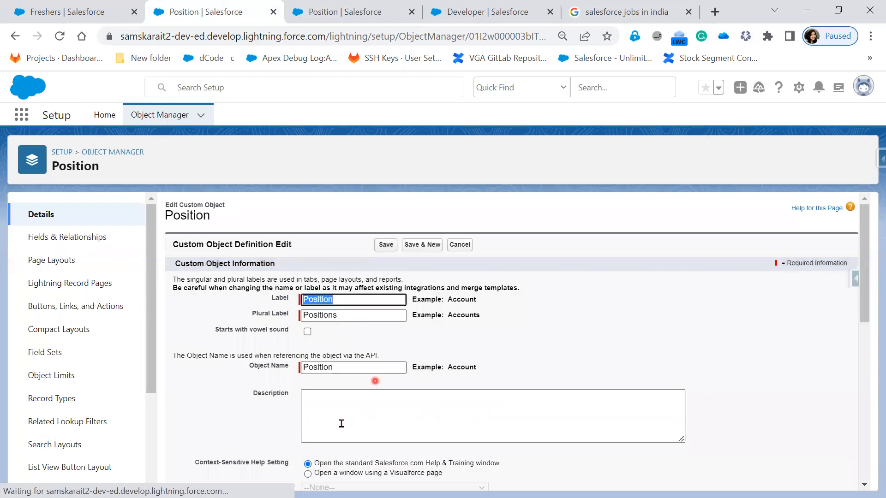
scroll(286, 452, "down", 5)
scroll(716, 340, "up", 5)
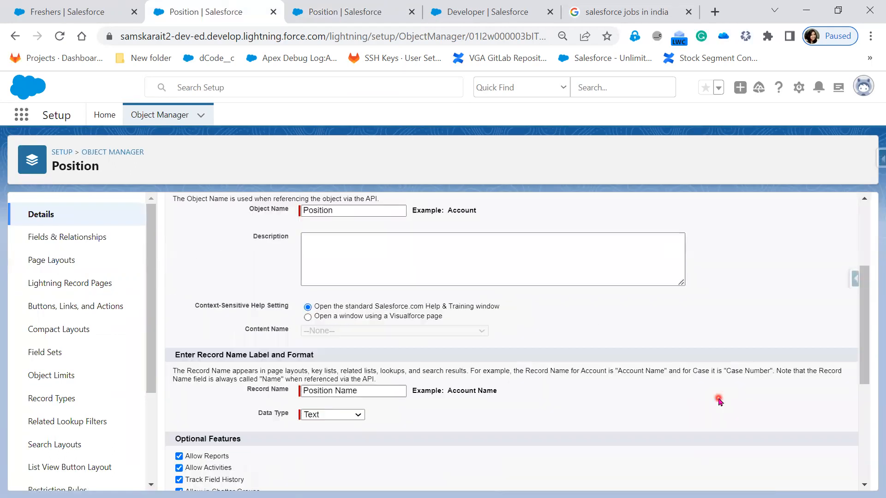
left_click(376, 245)
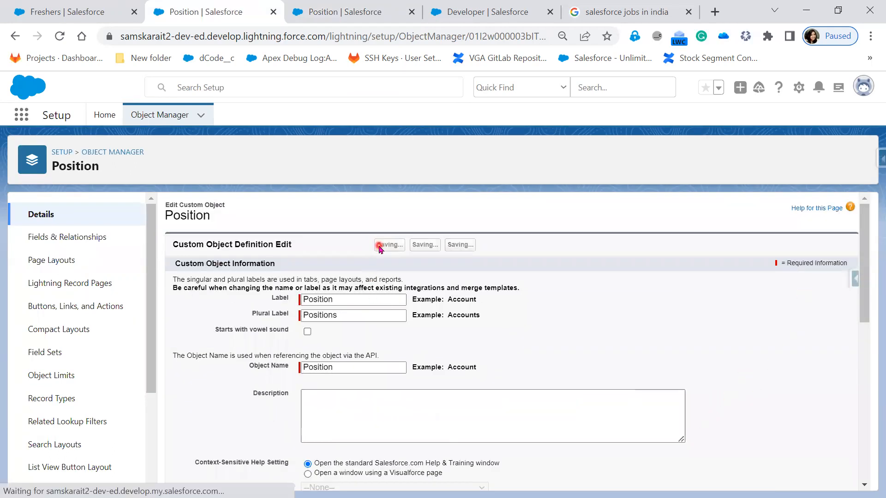
Step: Reload the Position Layout and locate the Position History related list in its palette
left_click(355, 10)
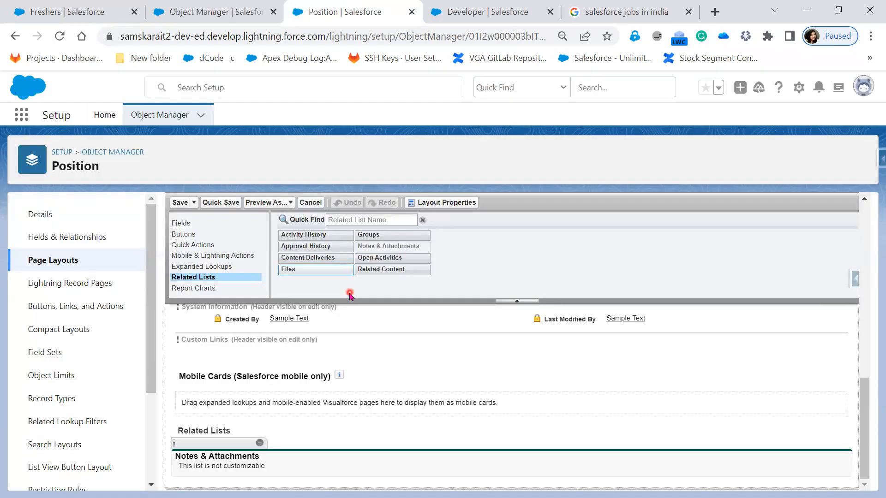
left_click(54, 37)
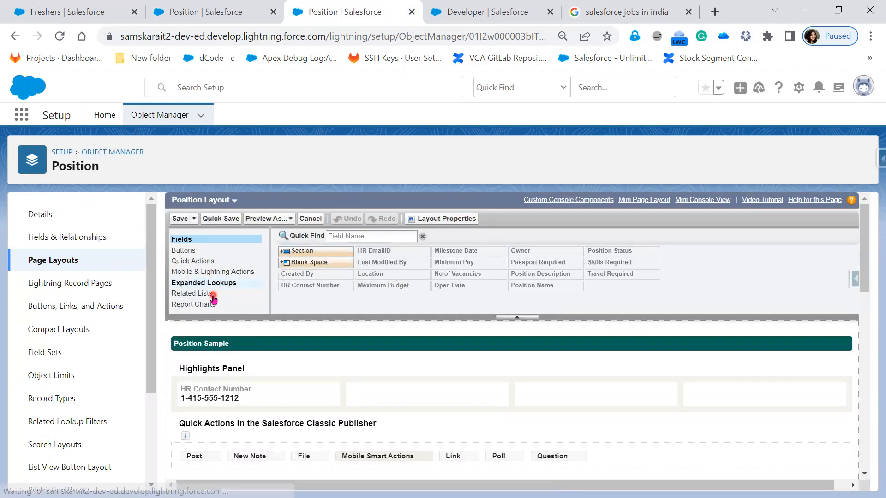
left_click(213, 296)
left_click(389, 271)
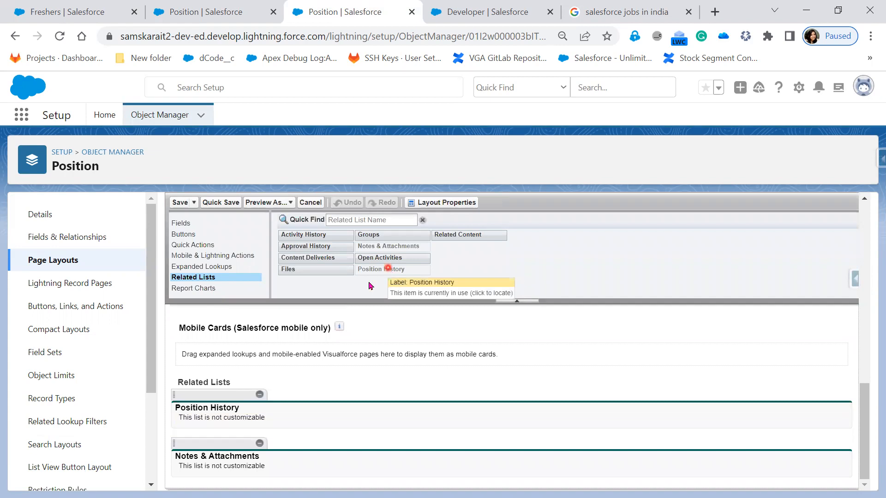
Step: Reload the Freshers record page and return to the Position object details
left_click(42, 7)
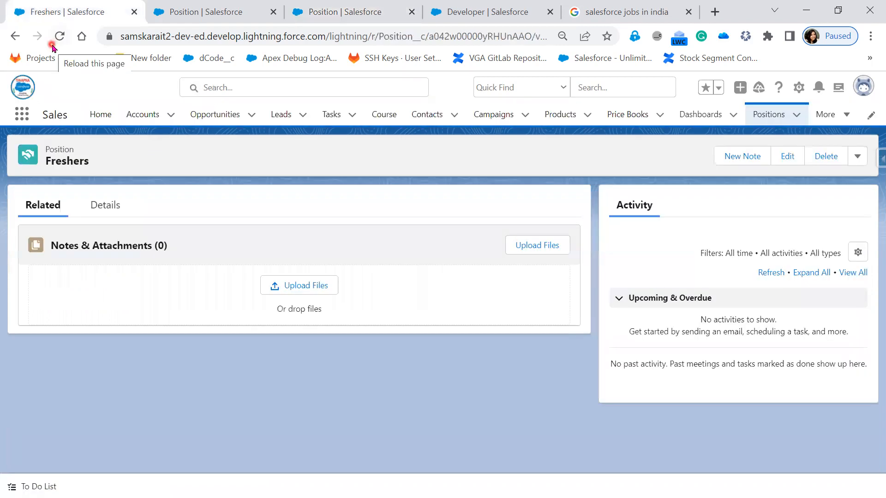
left_click(59, 36)
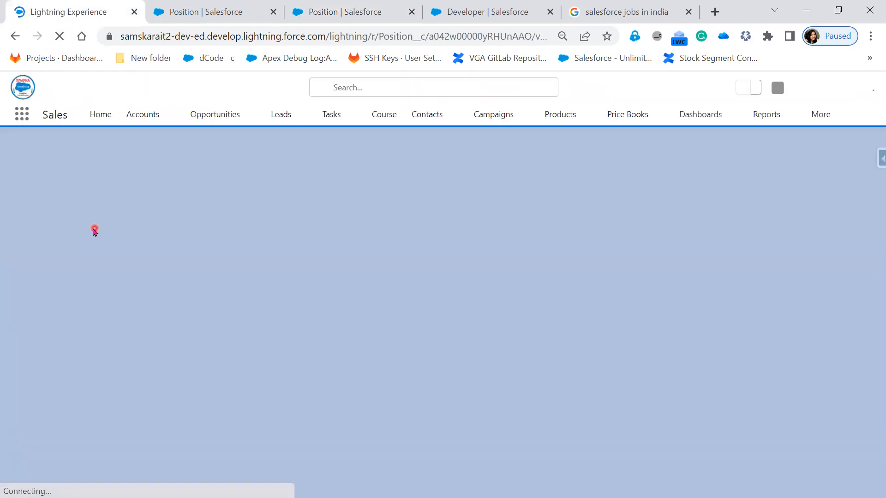
left_click(237, 7)
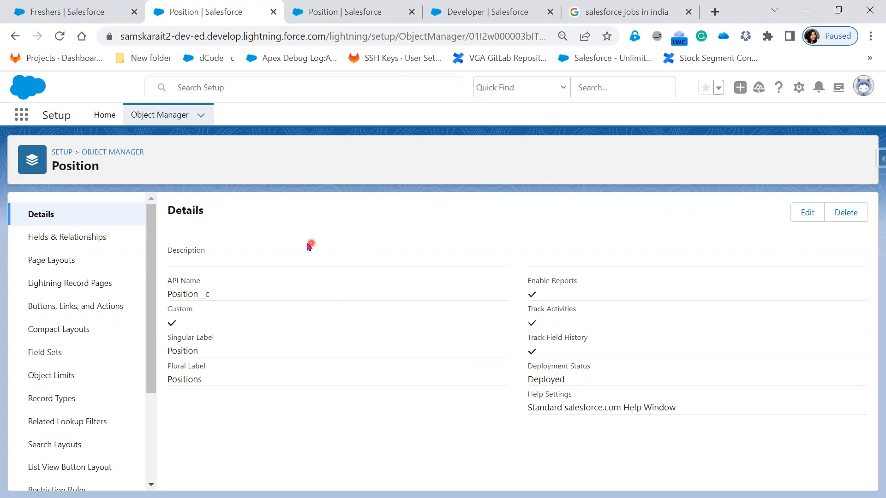
Step: Switch to Salesforce Classic and open the Position custom object's definition from Setup by searching for objects
left_click(867, 87)
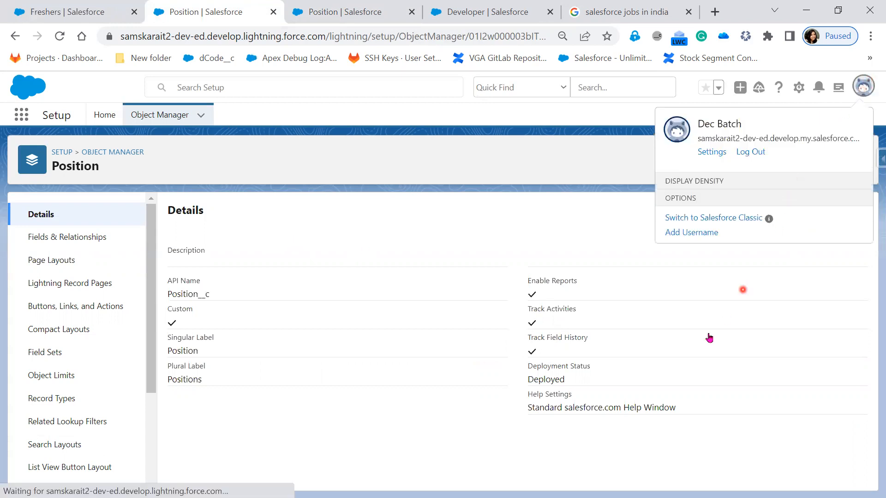
left_click(706, 451)
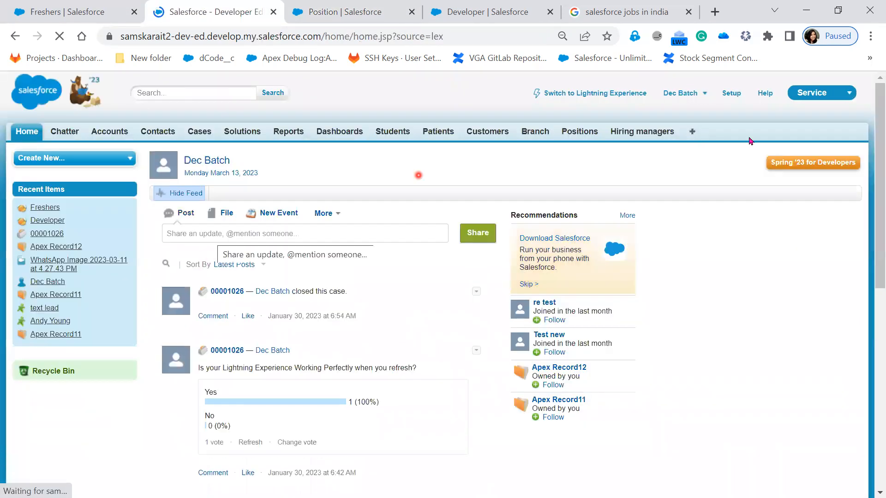
left_click(732, 94)
left_click(49, 237)
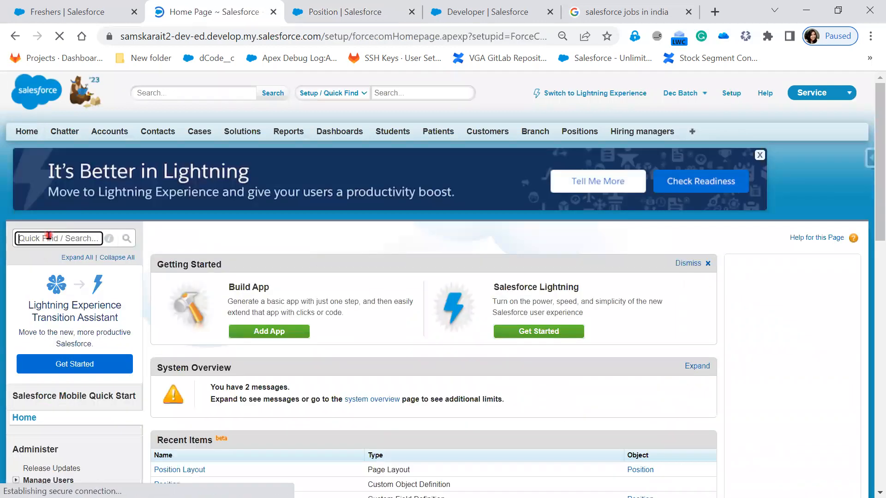
type("object")
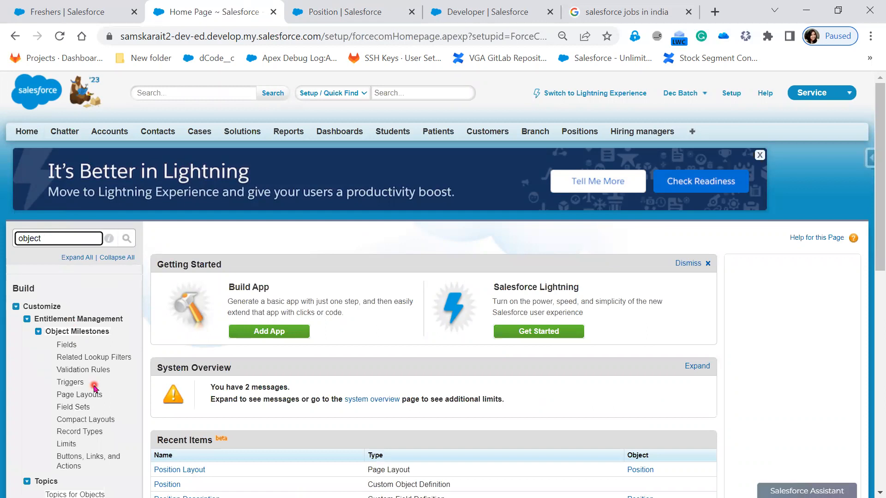
scroll(95, 389, "down", 6)
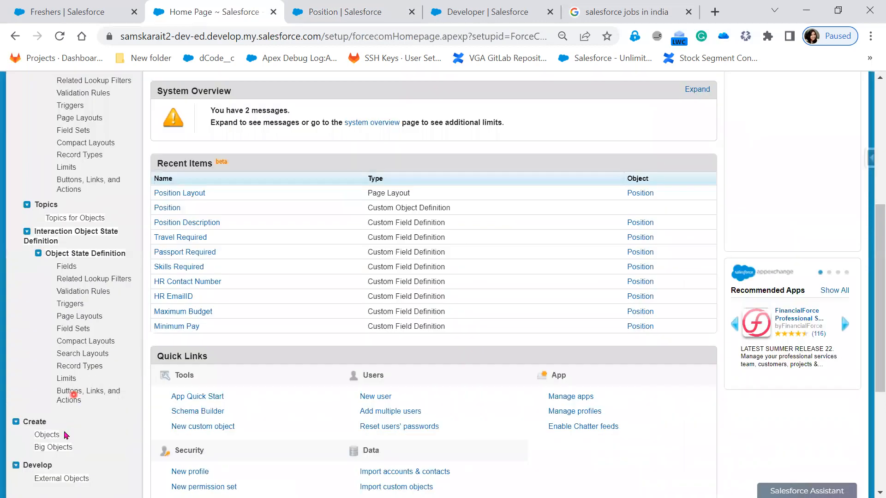
left_click(49, 436)
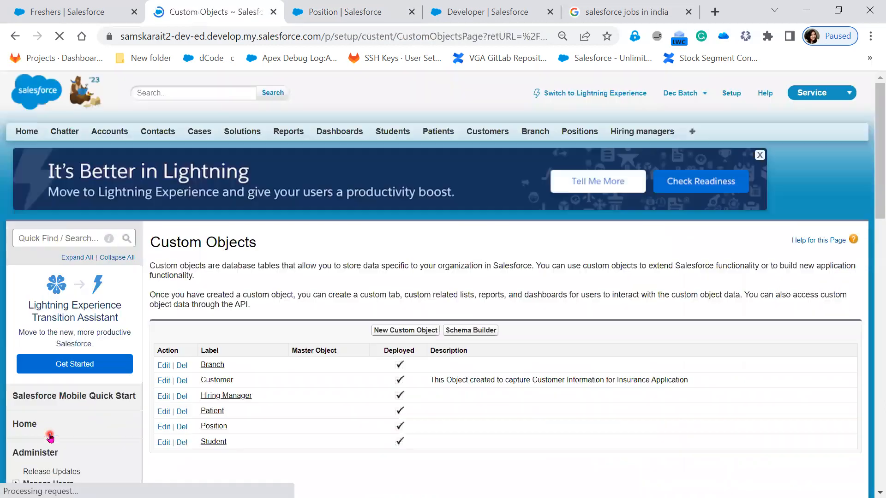
left_click(211, 428)
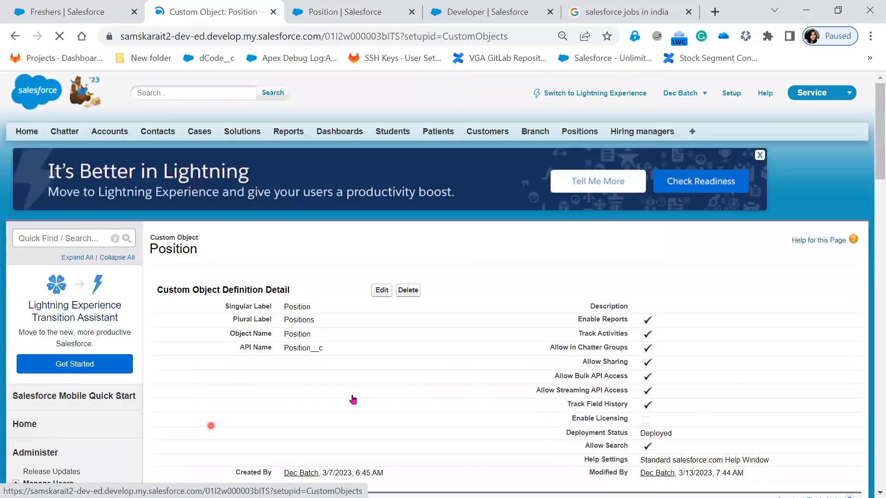
Step: Turn off Track Field History in the Position object's definition and save it
scroll(585, 389, "down", 7)
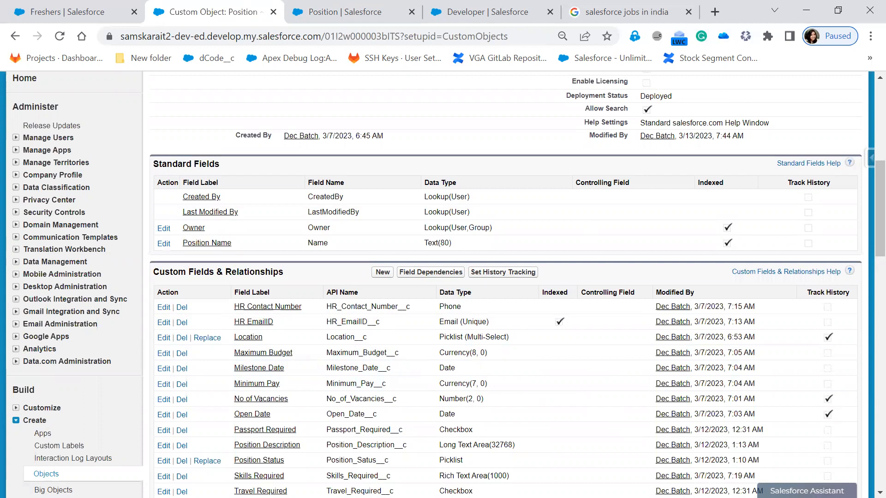
scroll(549, 300, "up", 3)
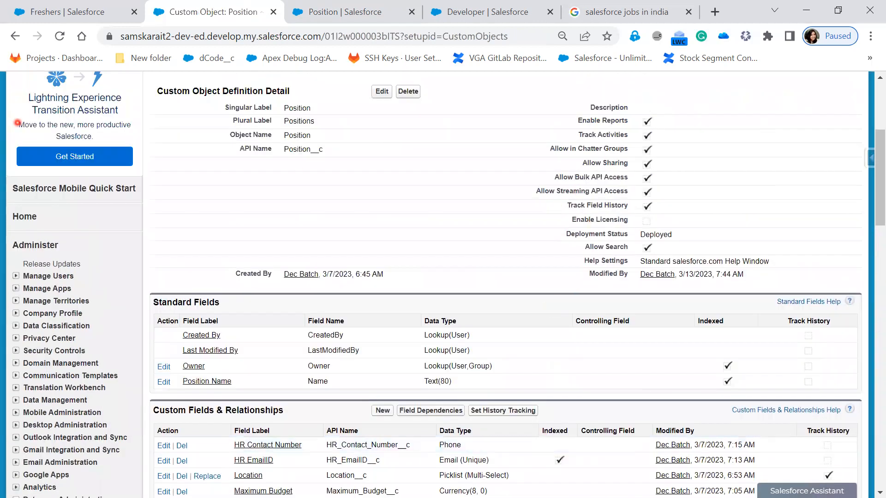
left_click_drag(552, 200, 667, 215)
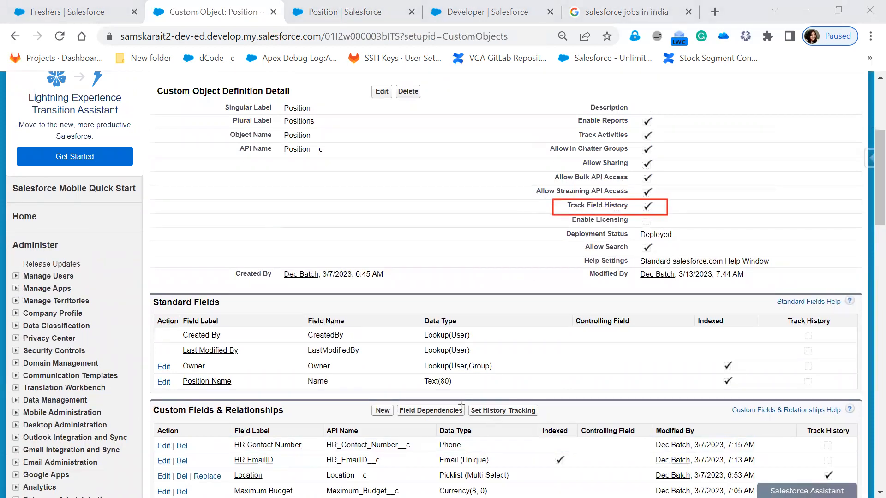
mouse_move(466, 402)
left_mouse_down()
mouse_move(483, 418)
mouse_move(548, 419)
left_mouse_up()
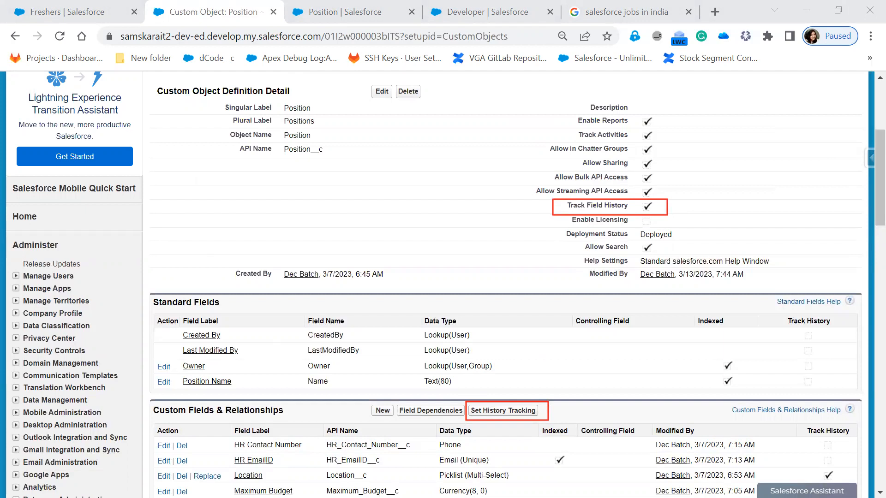
left_click(381, 91)
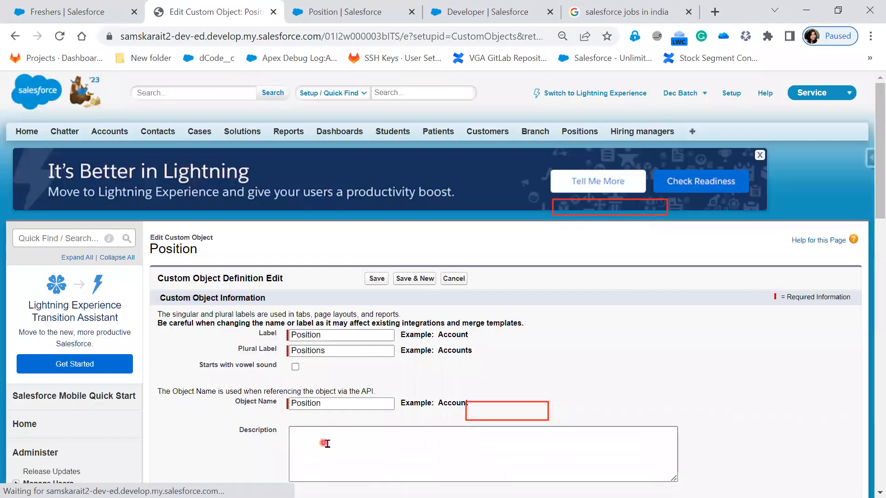
scroll(327, 444, "down", 3)
scroll(328, 444, "down", 4)
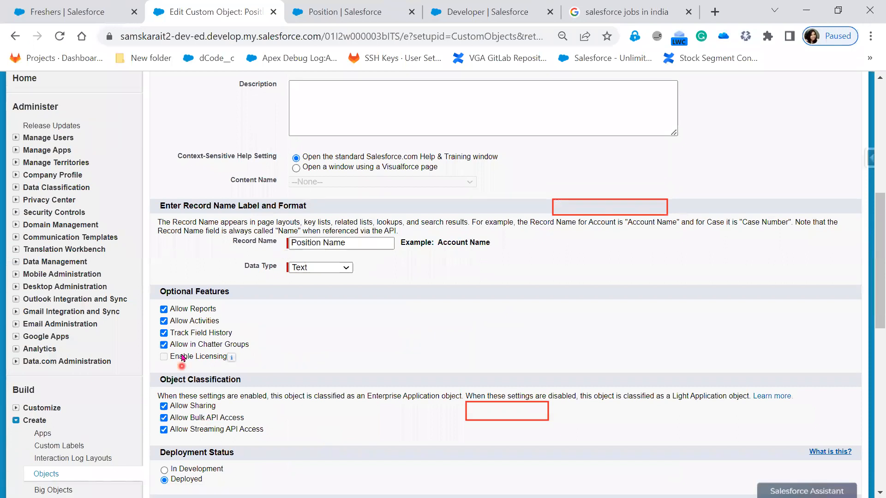
left_click(183, 336)
scroll(401, 444, "down", 4)
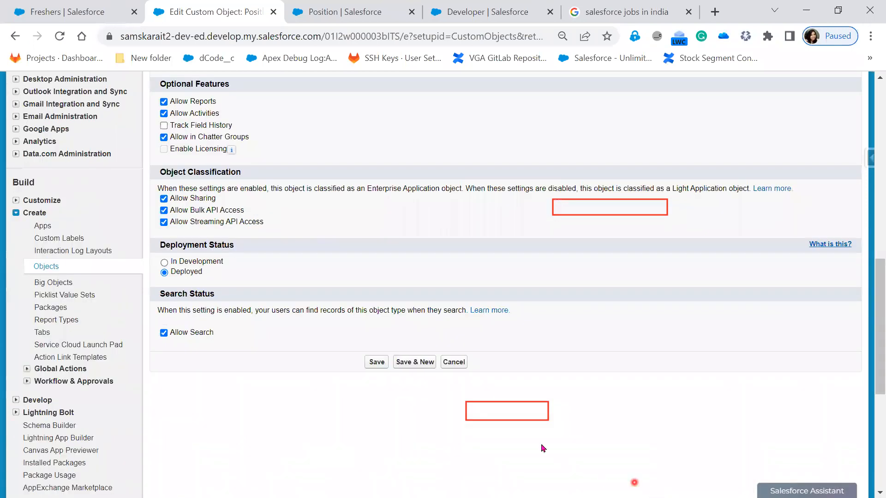
left_click(371, 363)
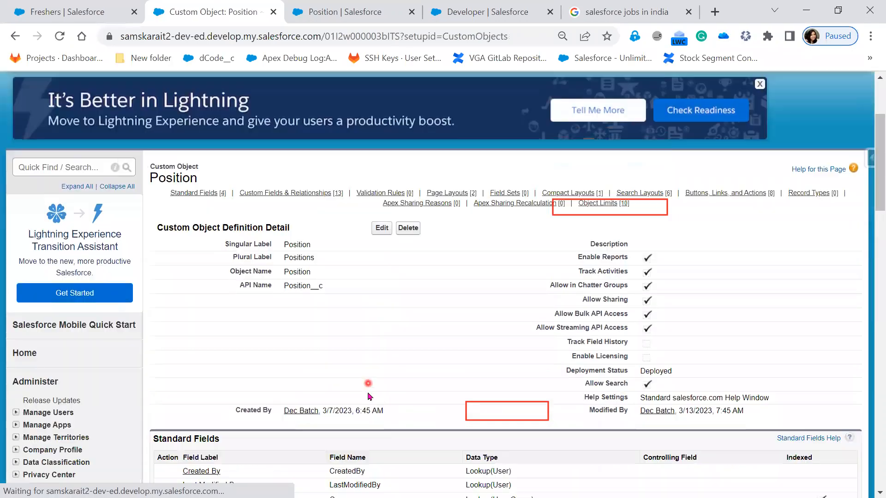
Step: Switch back to Lightning Experience from the Position object's detail page
scroll(372, 366, "down", 5)
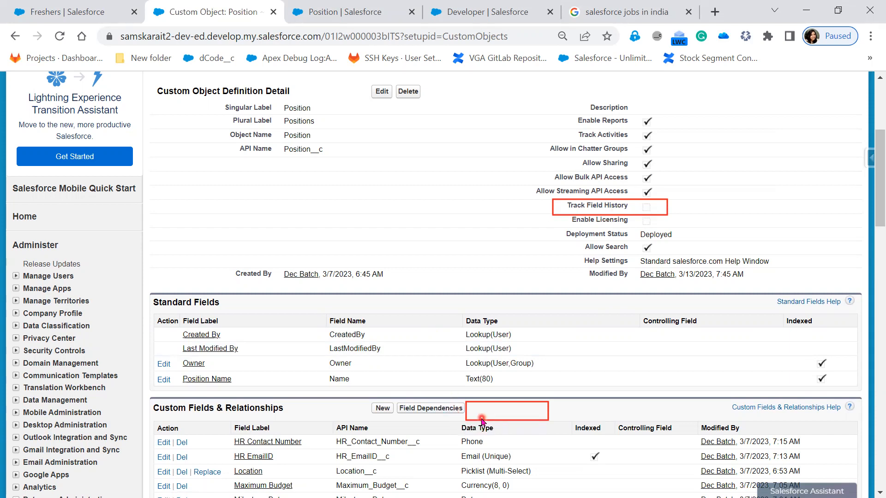
scroll(461, 396, "up", 5)
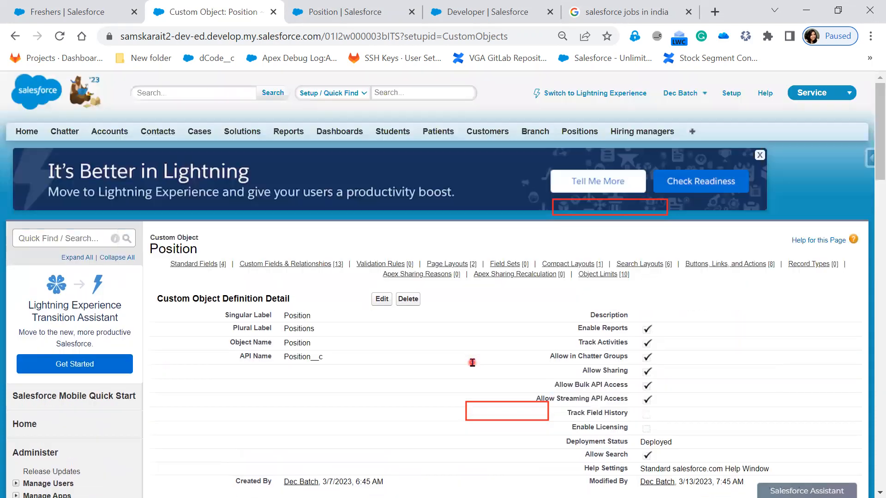
left_click(591, 95)
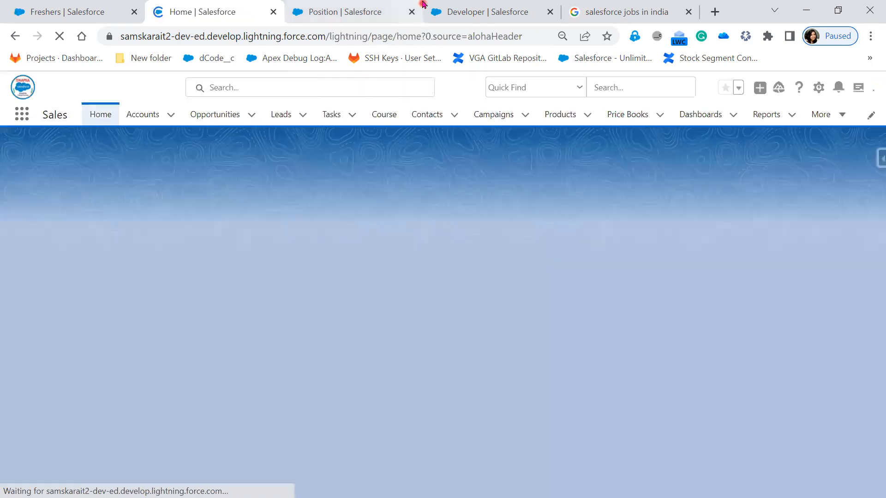
Step: Reopen the Position Layout in Object Manager and examine its related lists section
left_click(353, 11)
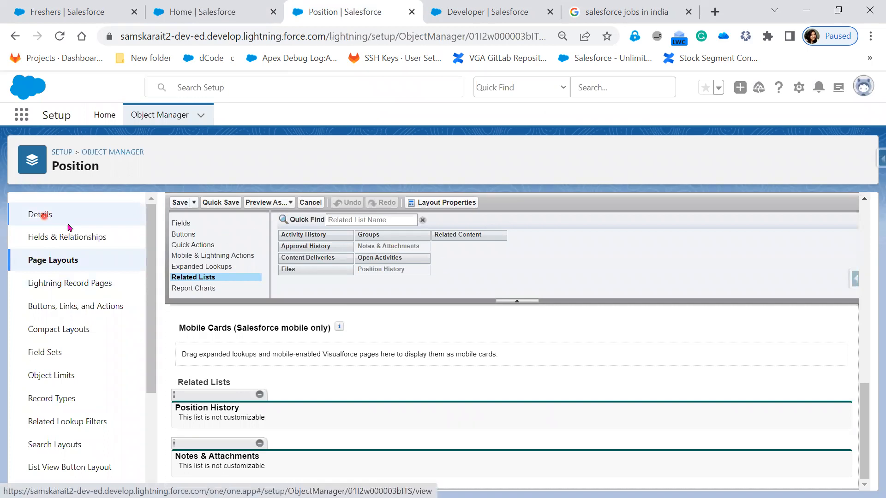
left_click(47, 220)
left_click(66, 237)
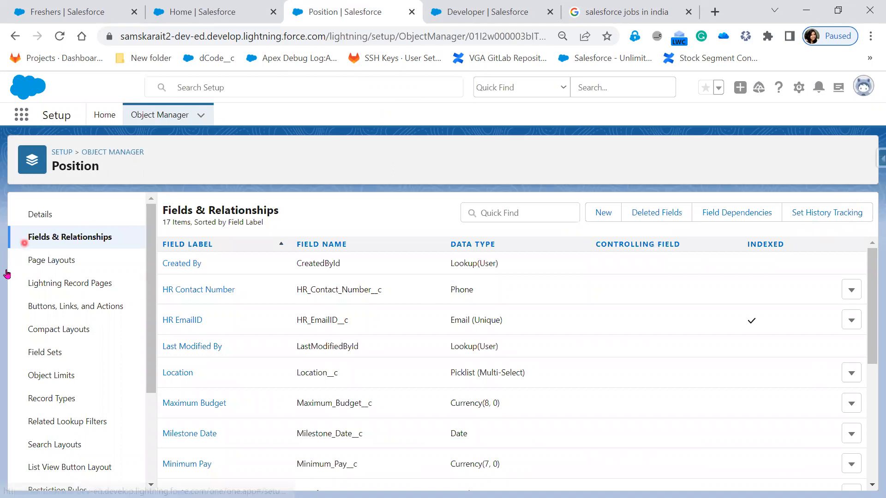
left_click(56, 257)
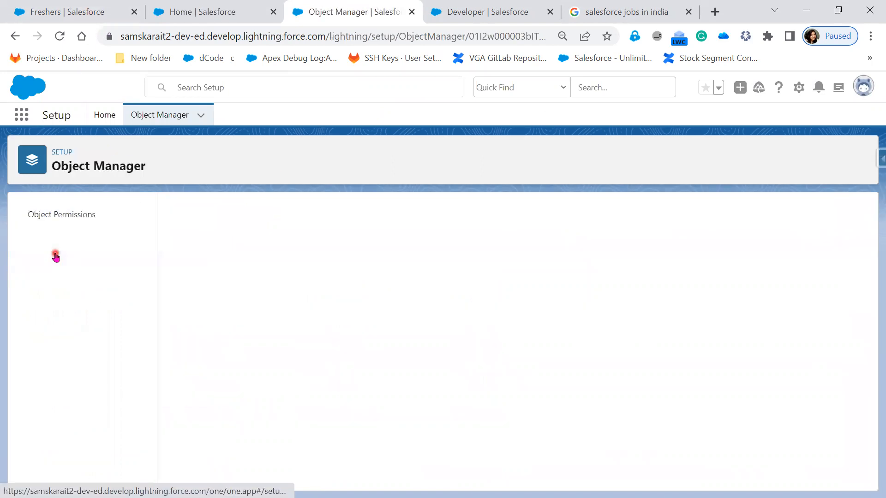
left_click(206, 304)
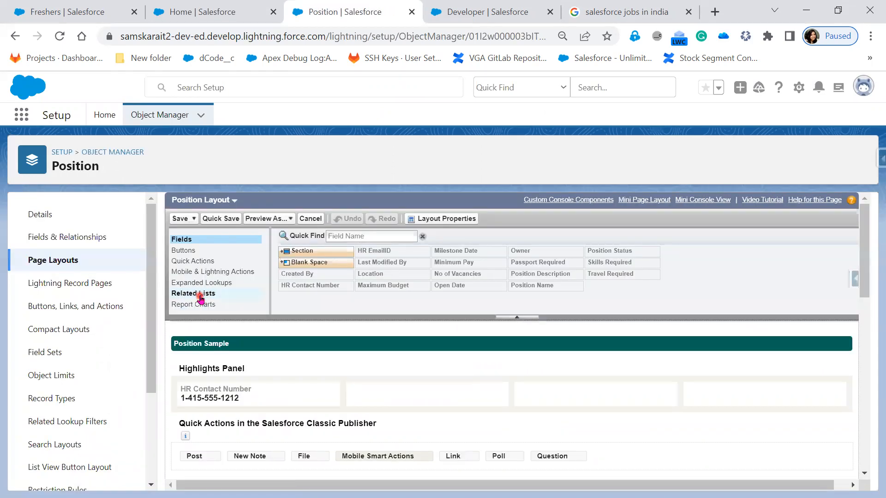
scroll(420, 314, "down", 8)
scroll(422, 313, "down", 2)
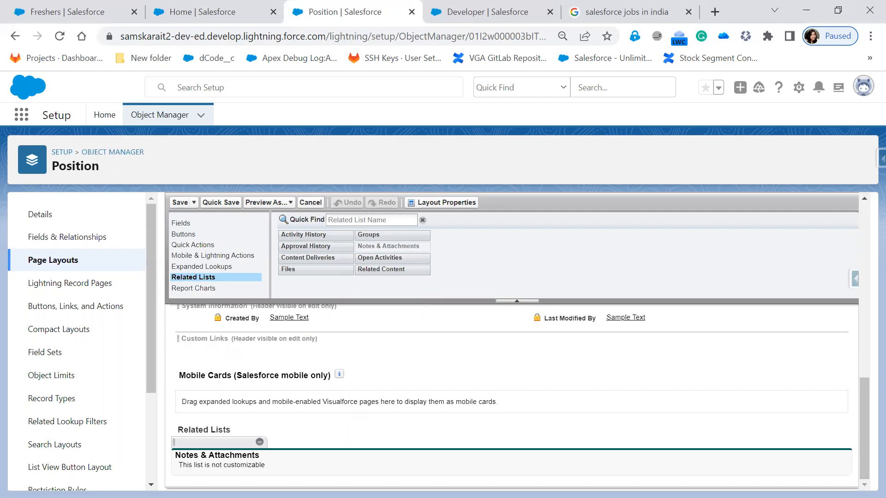
key("alt+Tab")
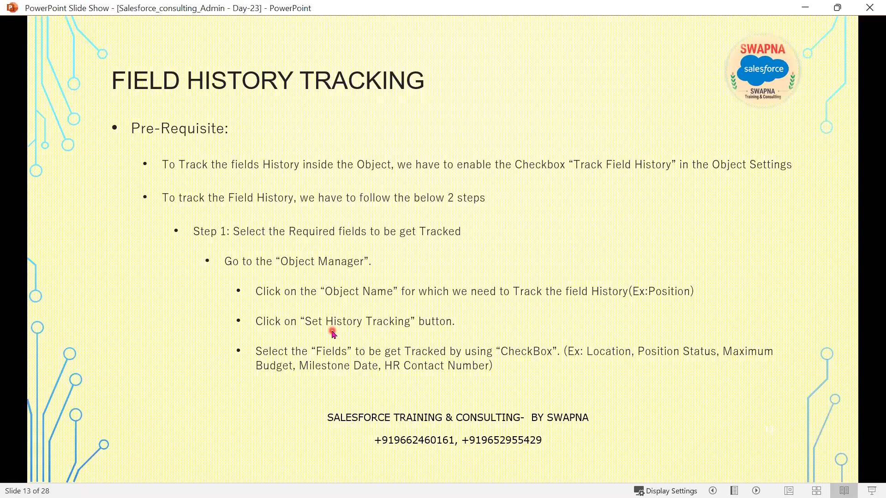
key("Right")
key("Right")
key("Right")
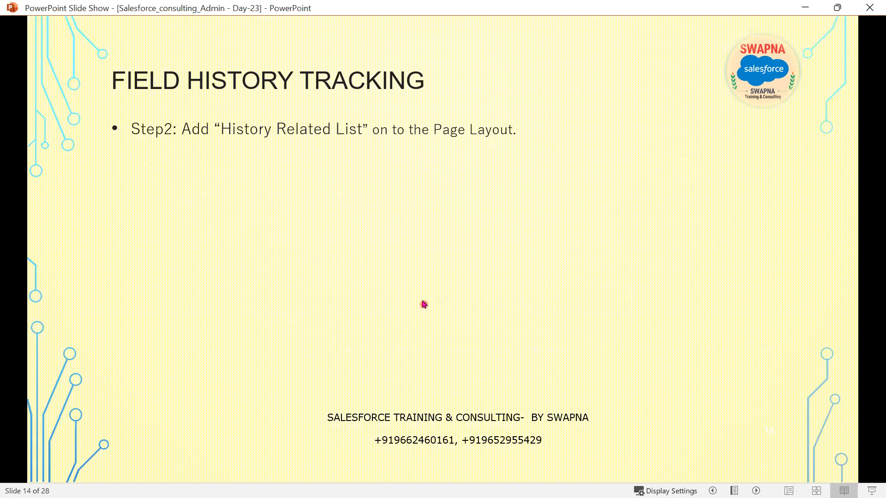
key("Right")
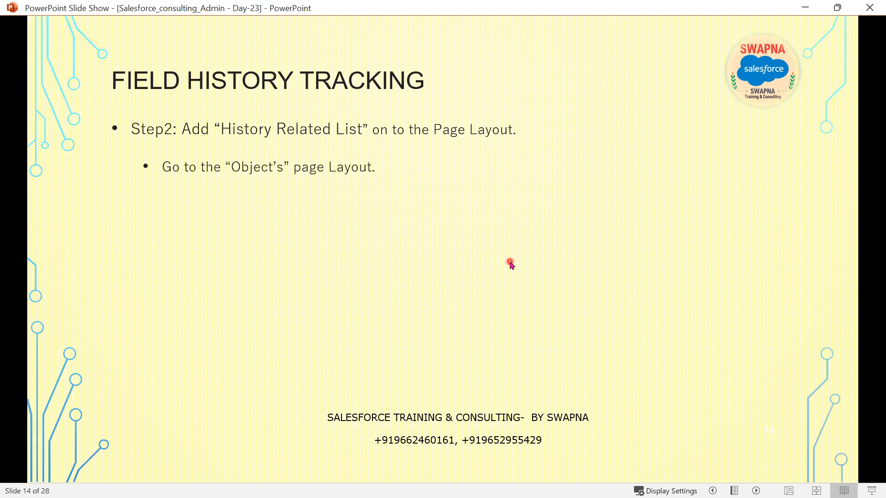
key("Right")
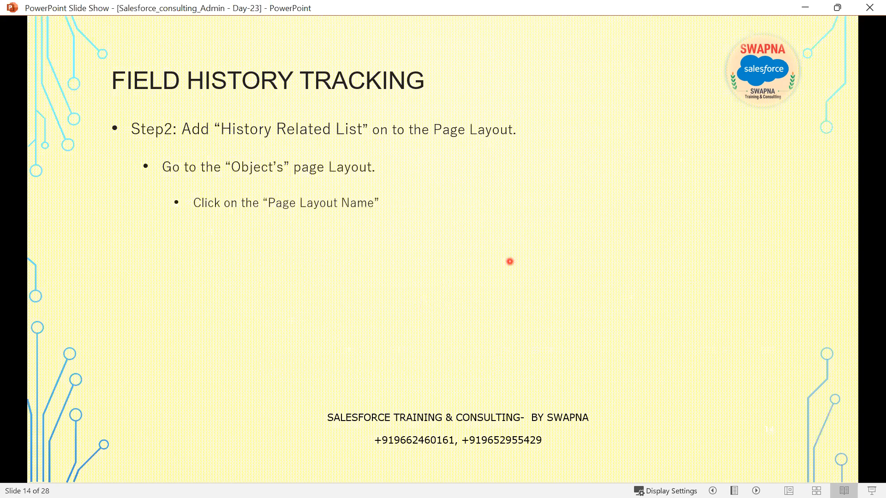
key("Right")
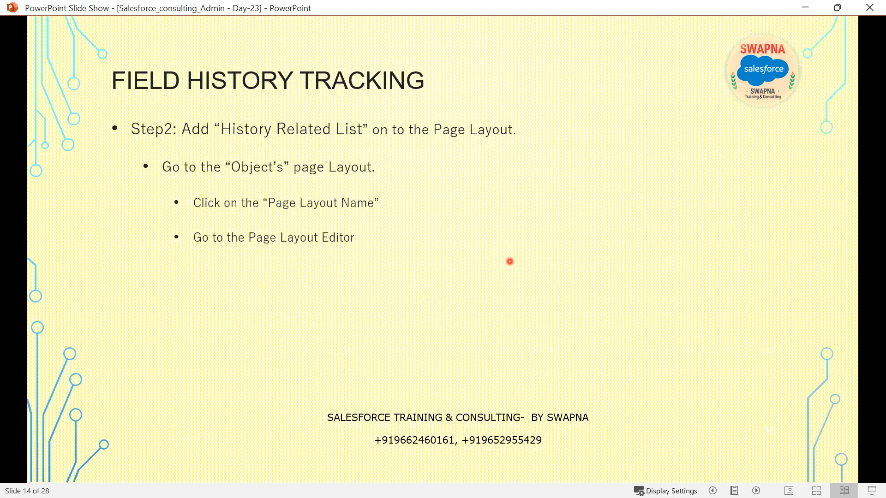
key("Right")
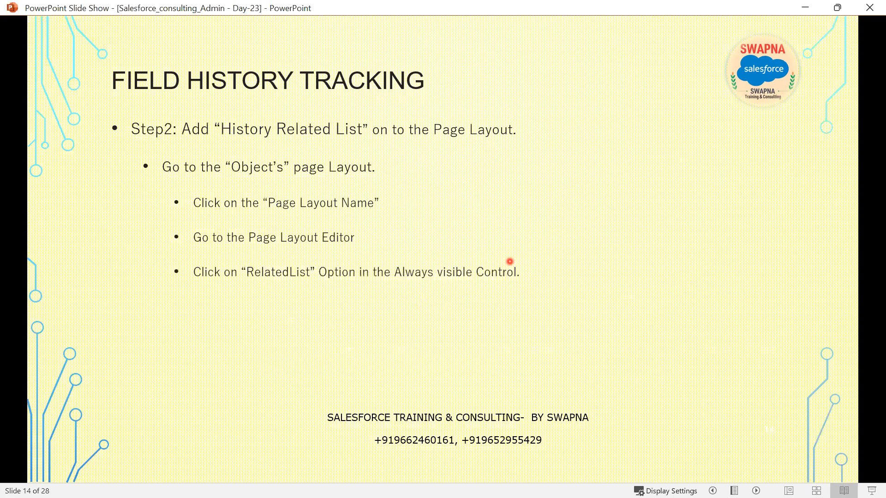